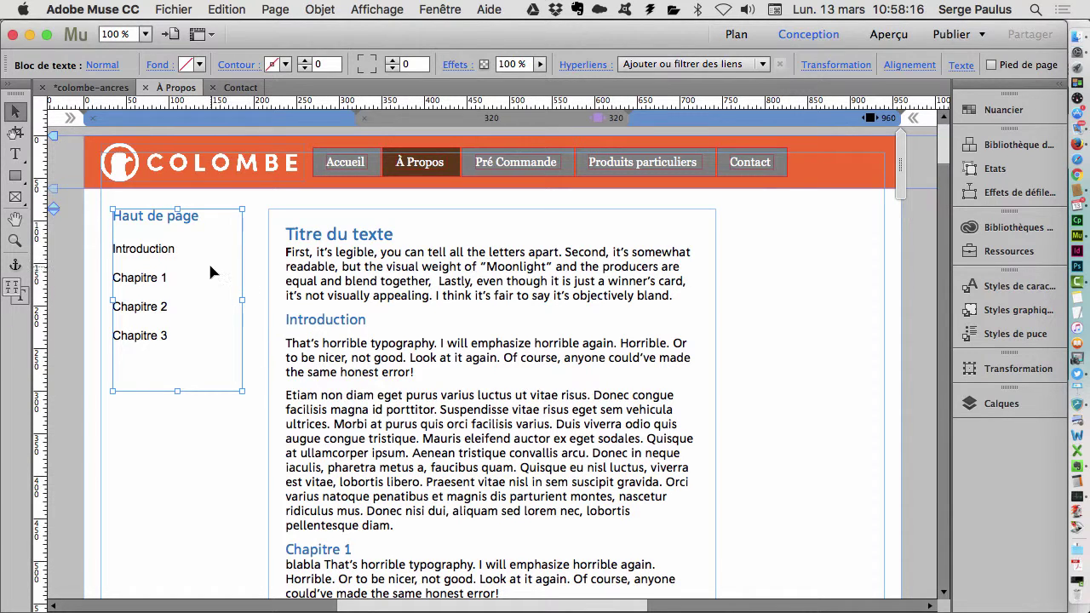
- Fill the sidebar box of chapter links with light grey E8E6E6
click(199, 66)
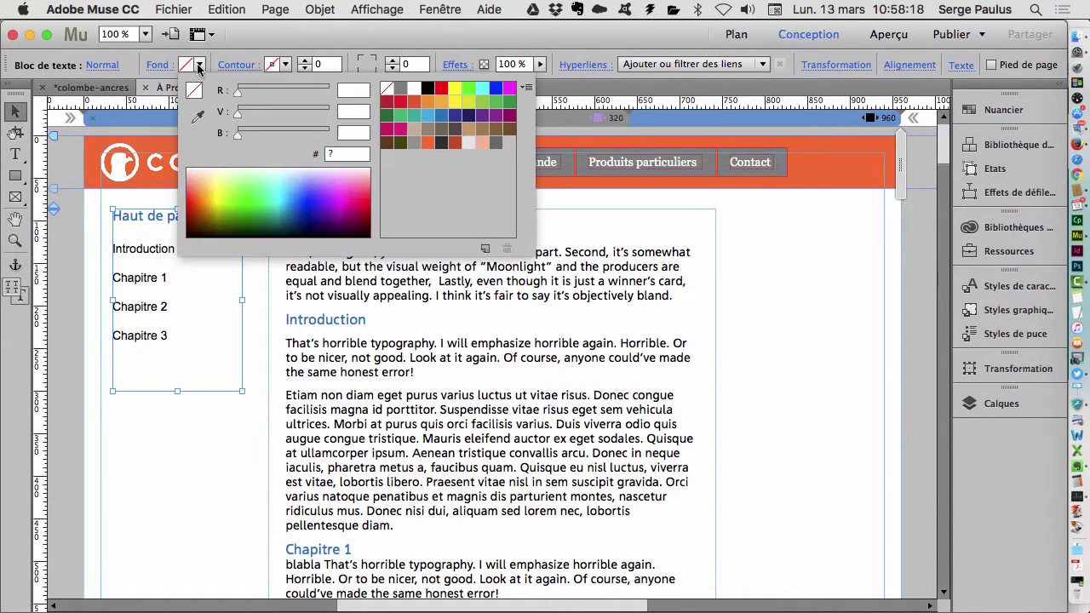
click(413, 142)
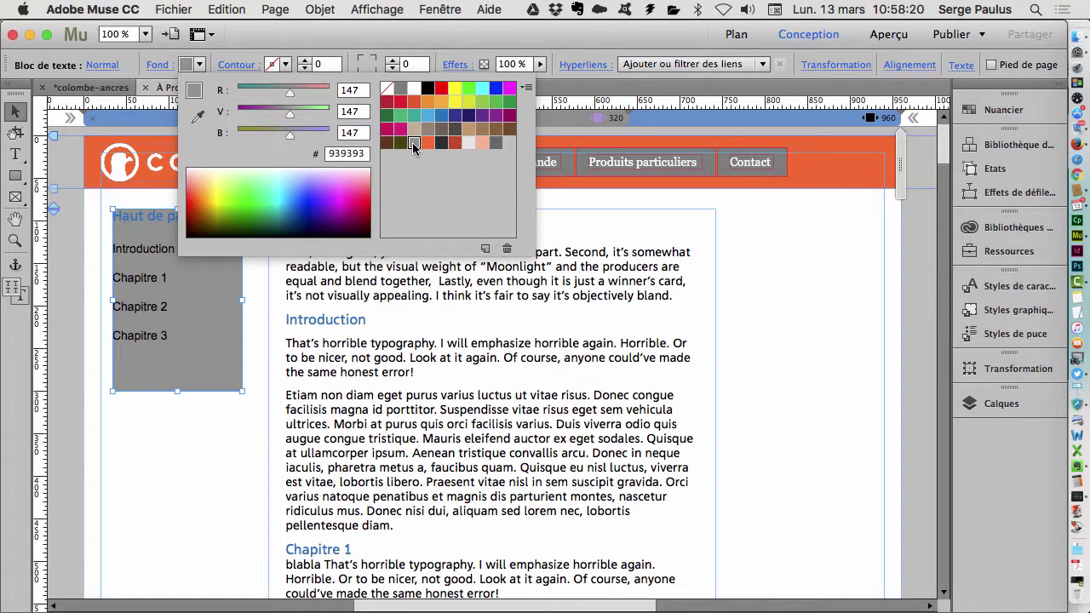
click(468, 142)
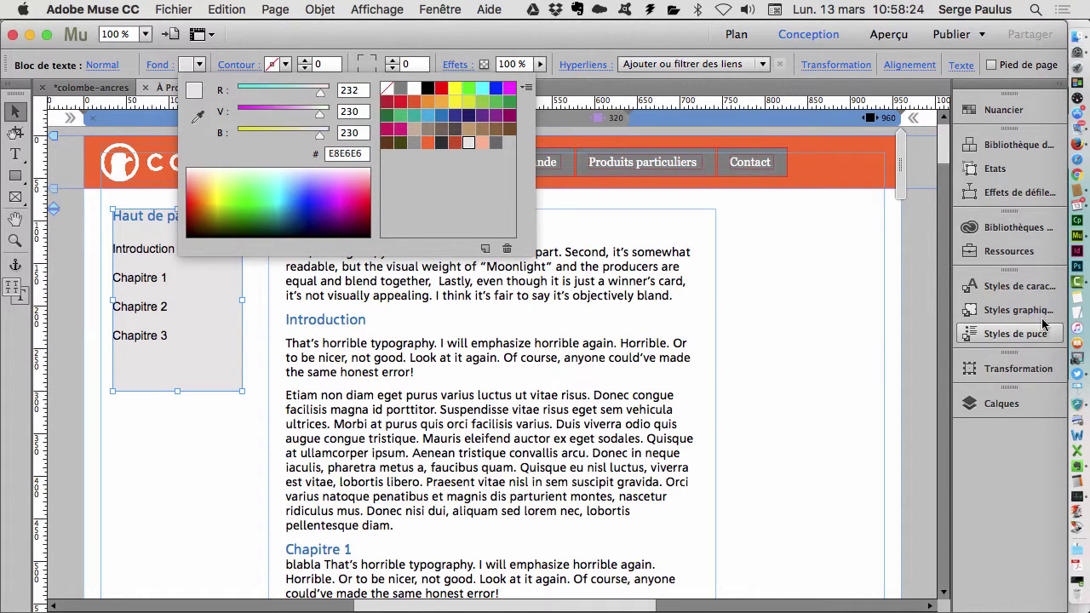
click(438, 6)
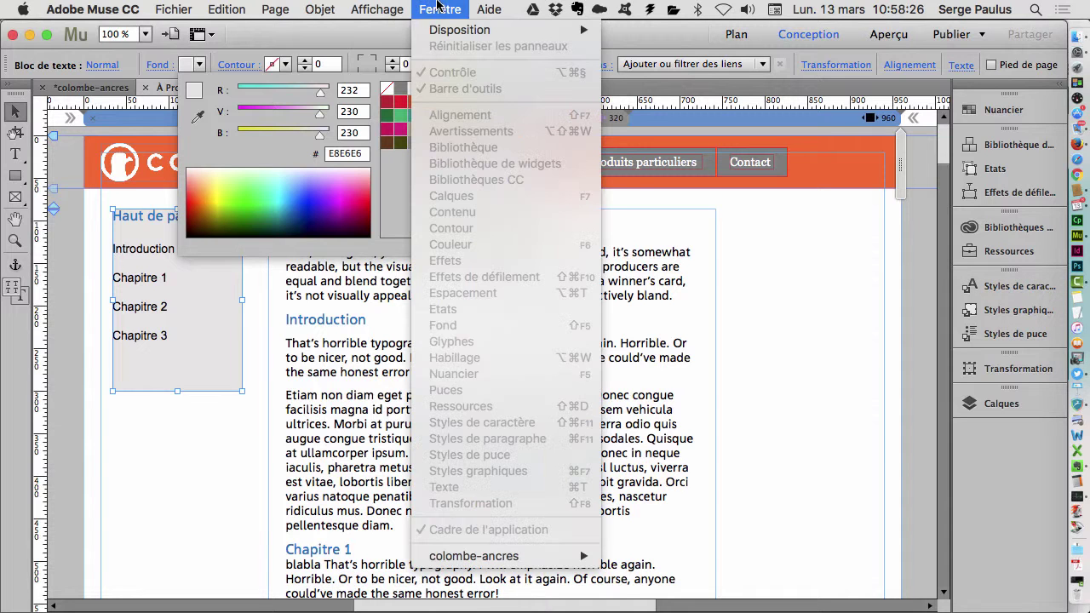
click(437, 7)
click(275, 9)
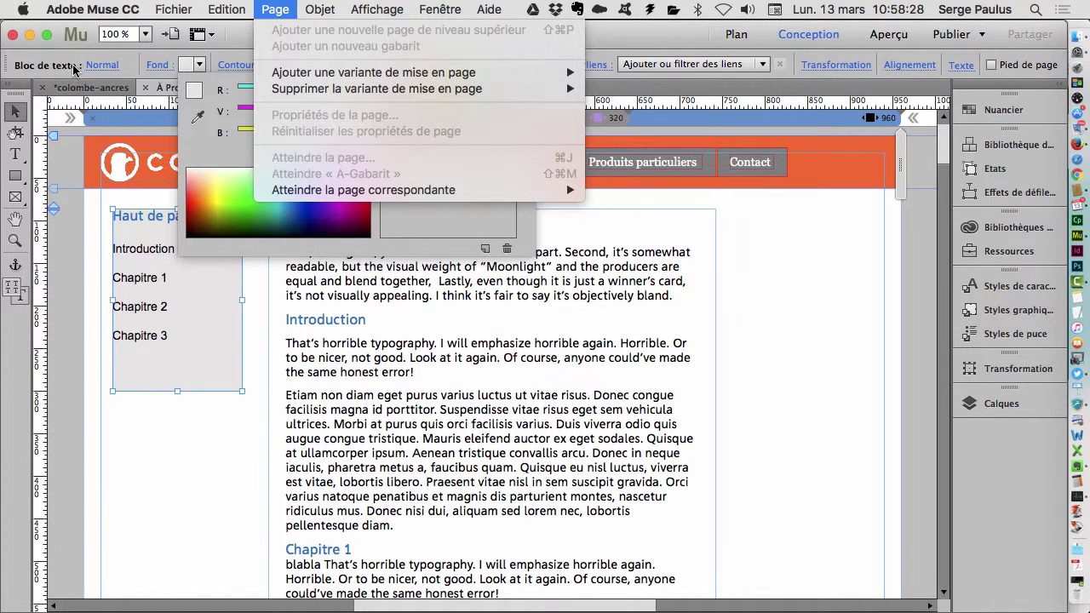
click(63, 65)
click(63, 66)
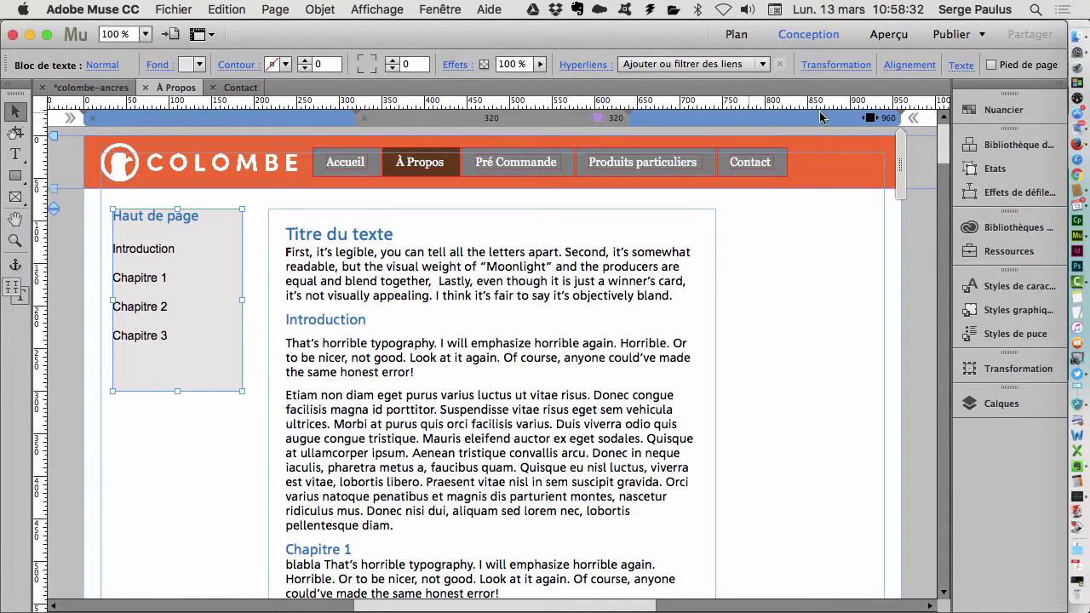
- Inset the sidebar link text with a left indent of 5 and right indent of 2
click(962, 68)
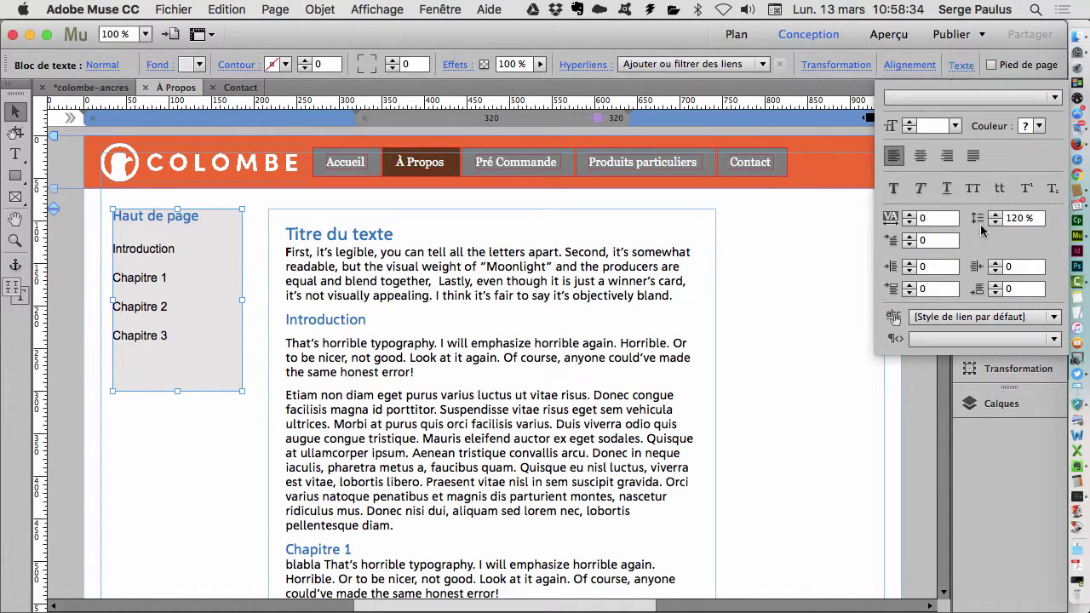
click(910, 264)
click(909, 264)
click(909, 264)
click(910, 264)
click(910, 264)
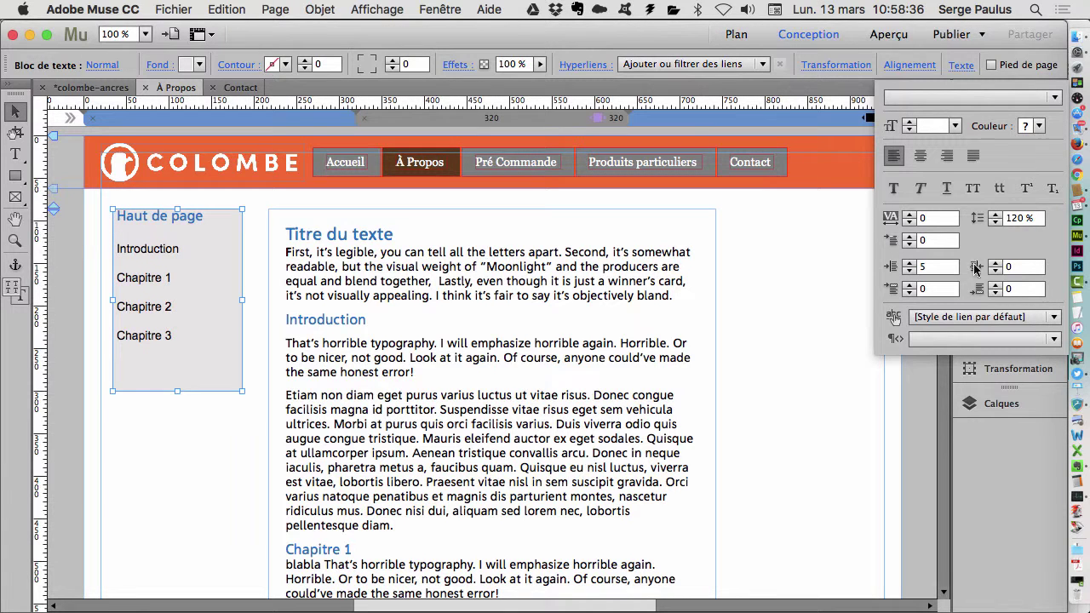
click(996, 263)
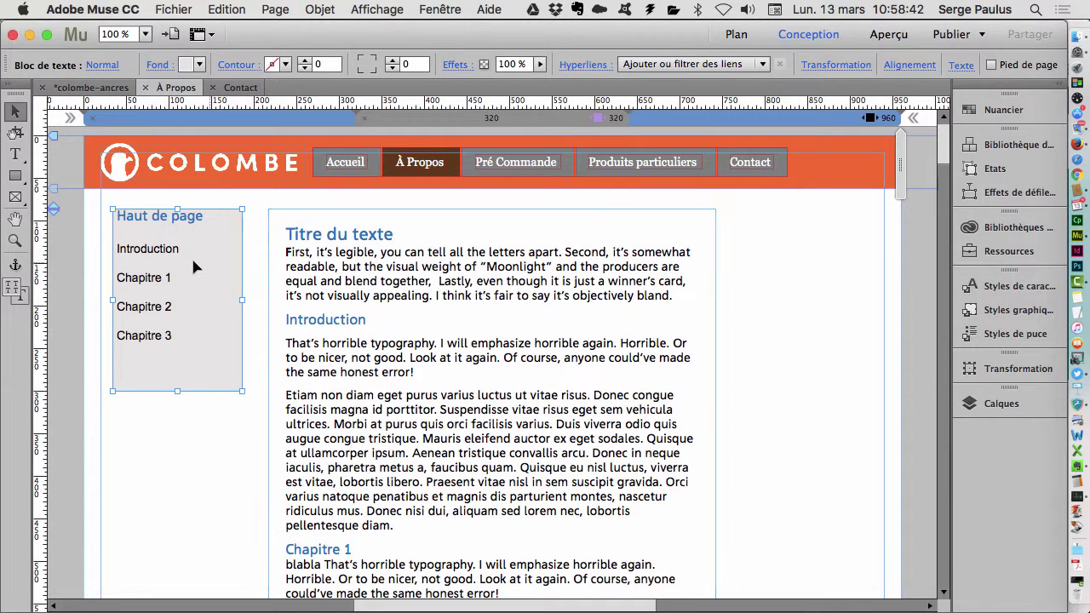
- Place an anchor at the page's top-left corner and name it 'top'
click(12, 268)
click(15, 265)
click(75, 143)
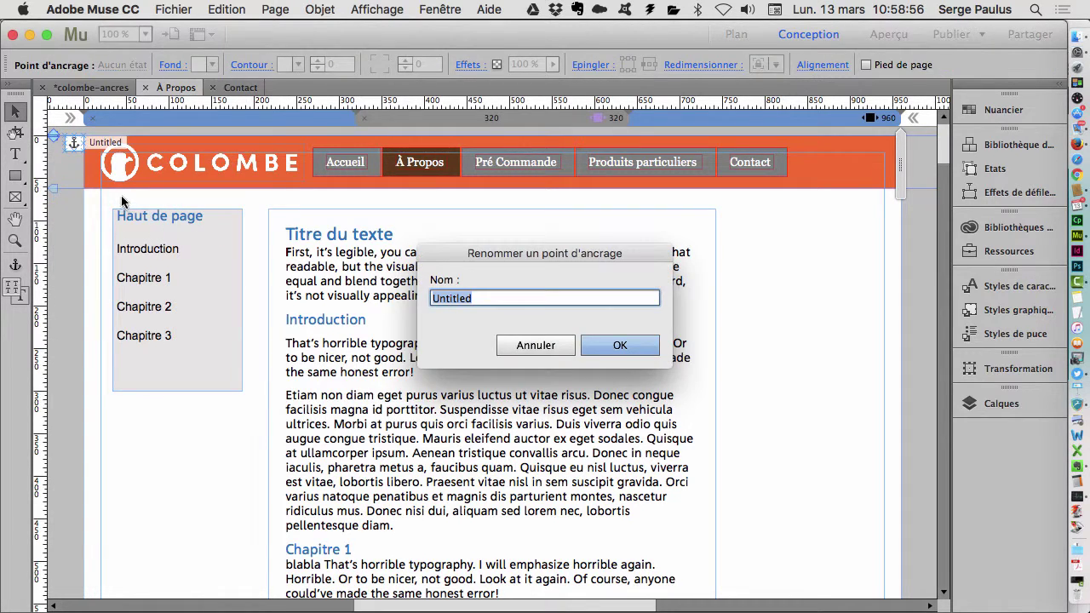
text(top)
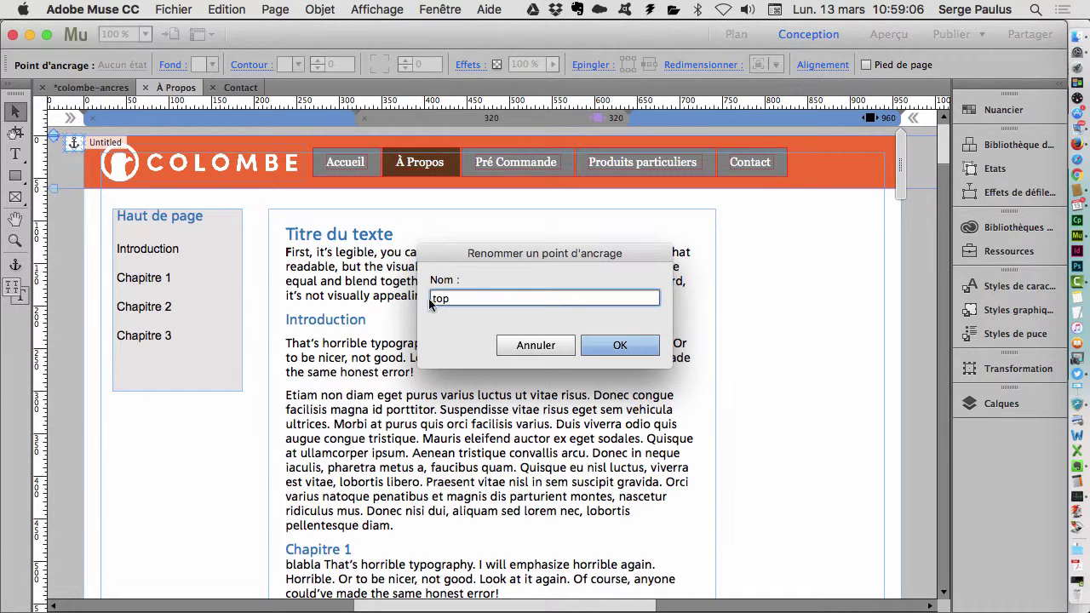
click(622, 347)
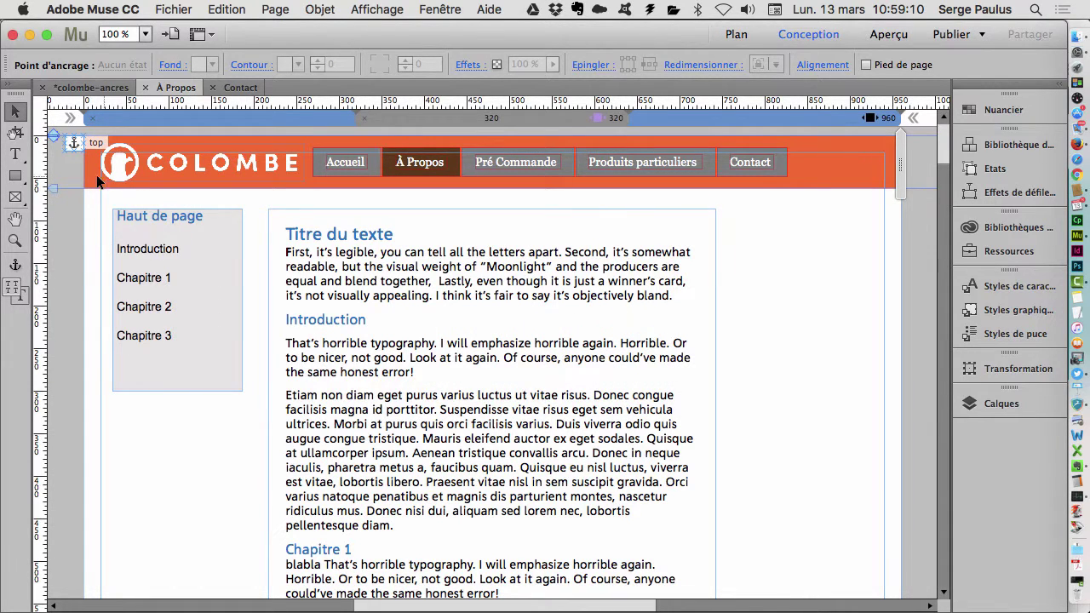
- Add anchors named intro beside Introduction and un beside Chapitre 1
click(15, 264)
click(72, 319)
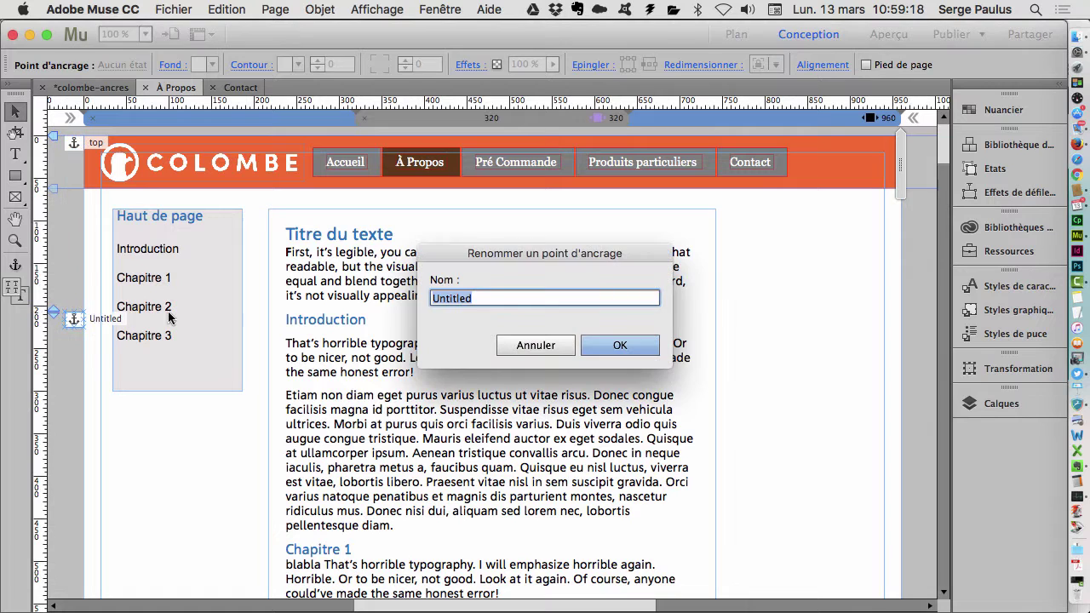
text(intro)
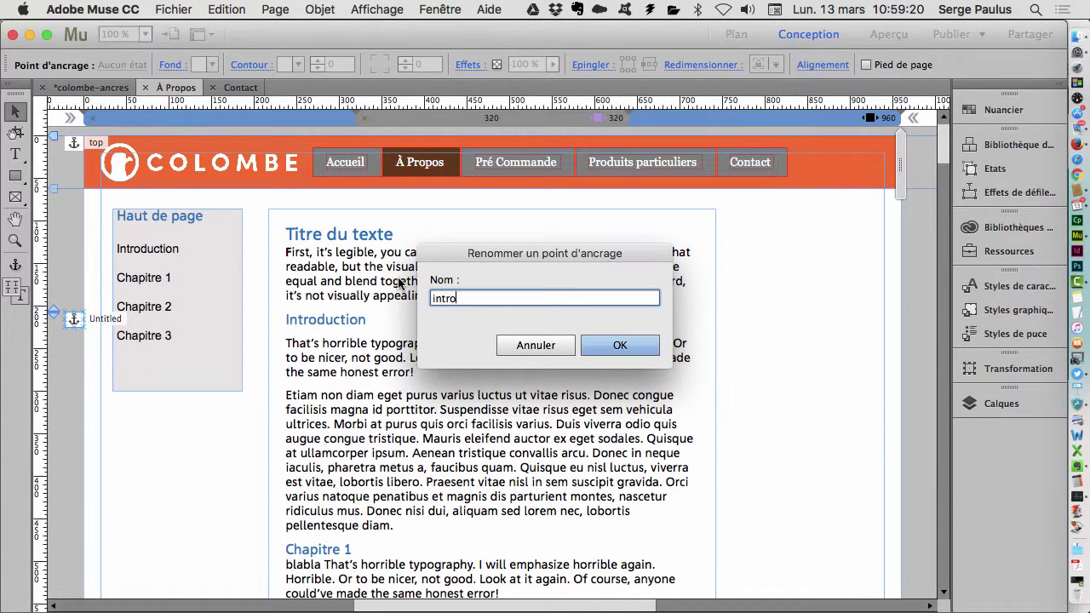
click(615, 346)
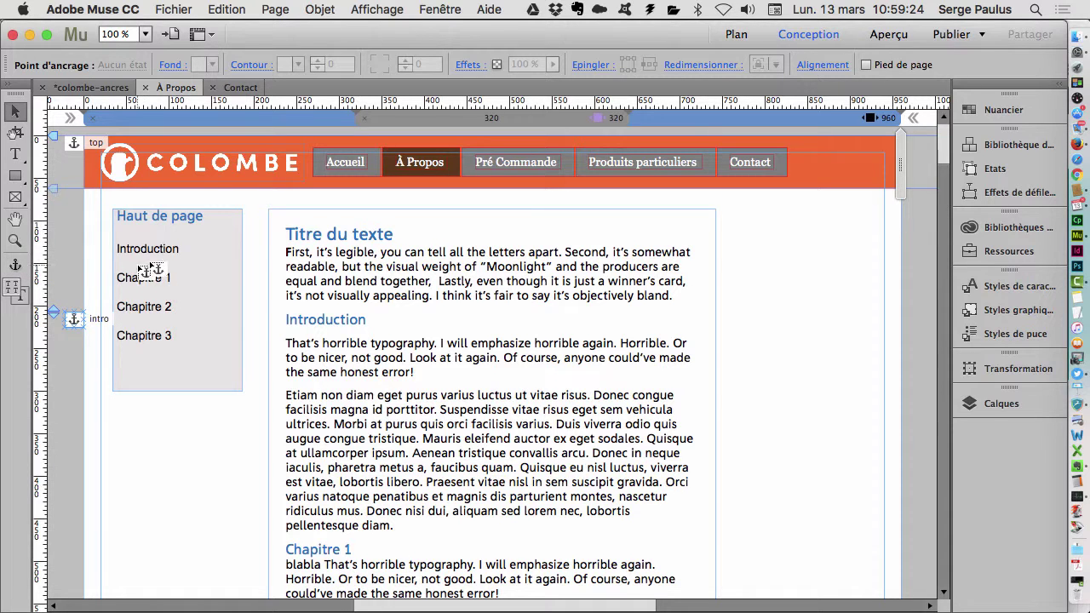
scroll(174, 277, down, 5)
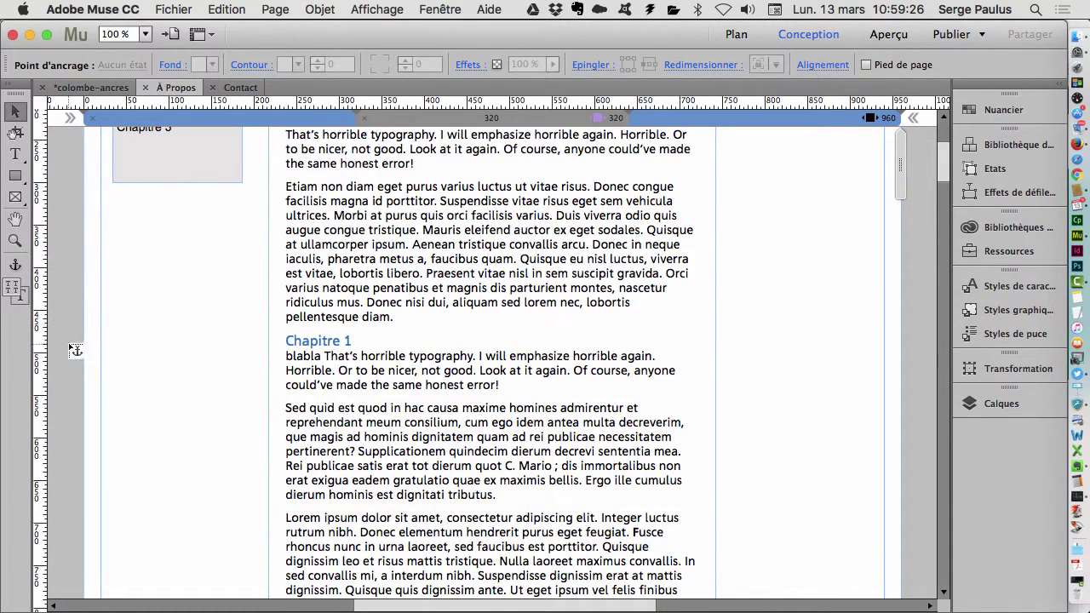
click(63, 339)
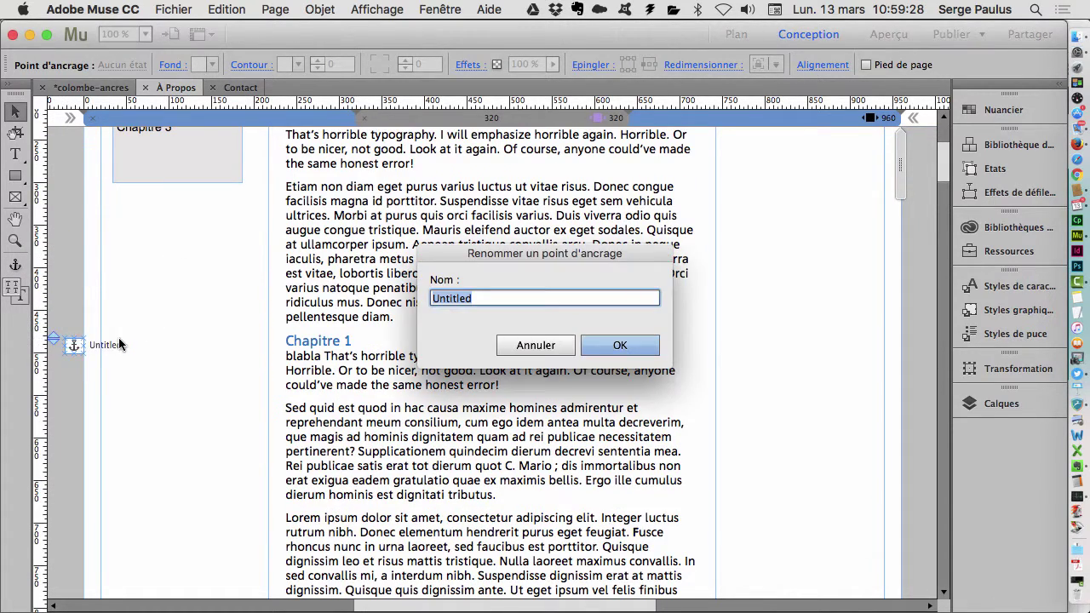
text(1)
click(630, 345)
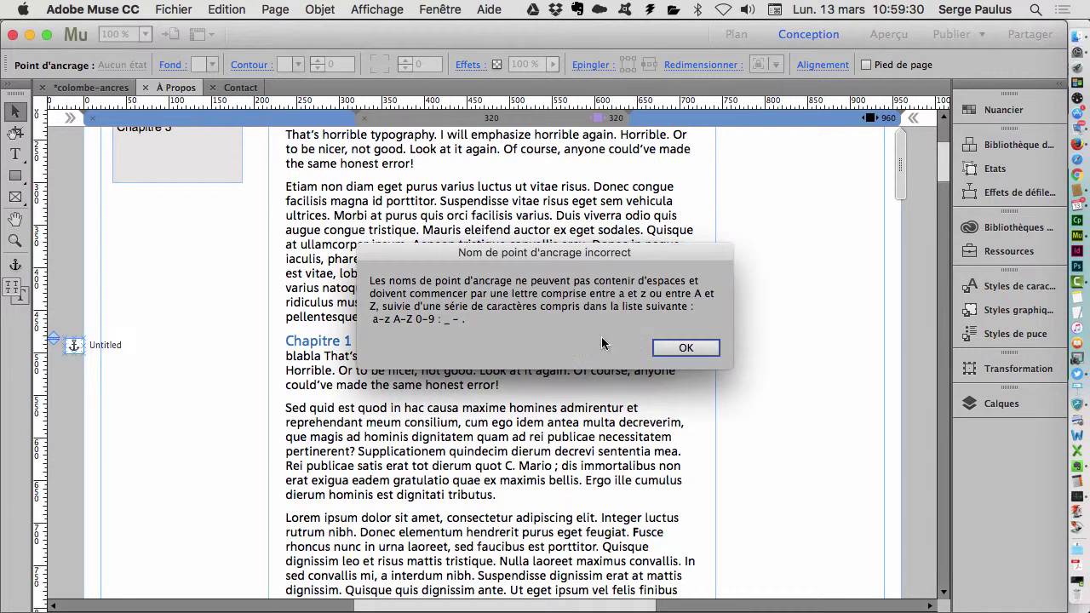
click(690, 346)
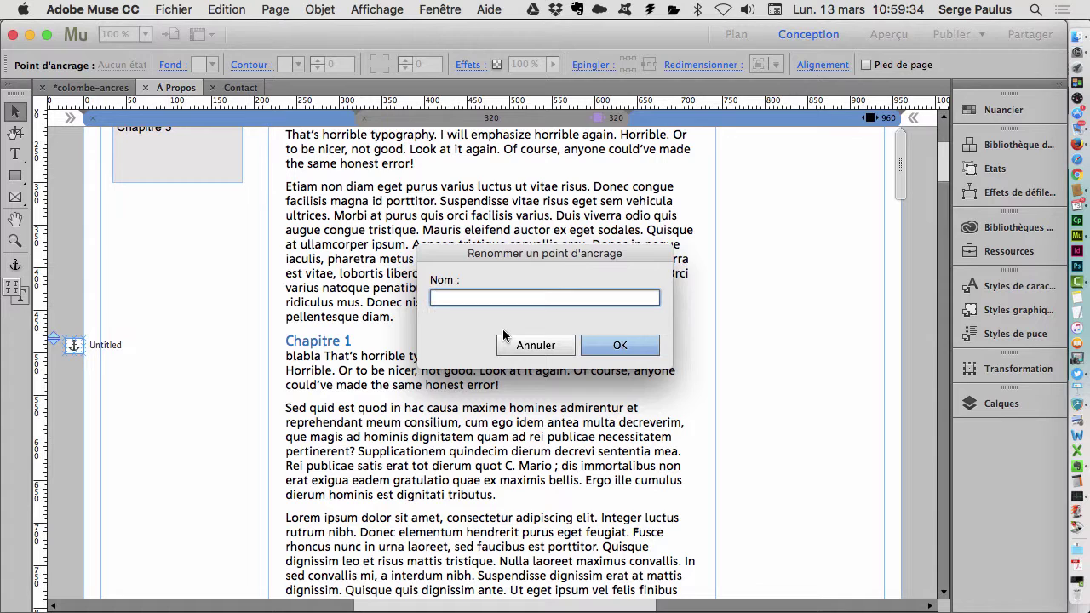
text(un)
click(620, 345)
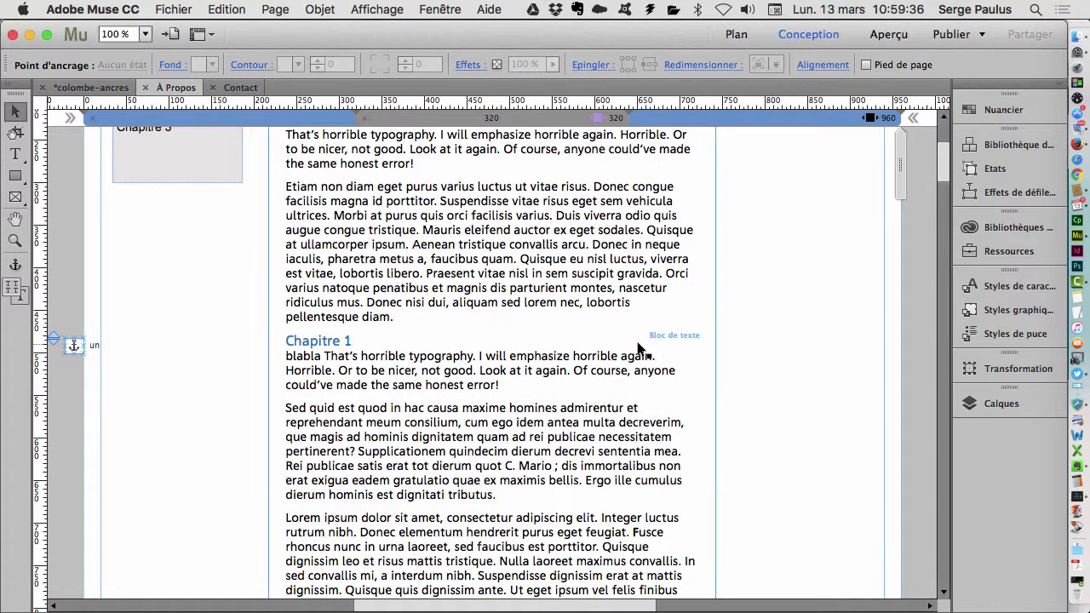
- Add anchors named deux beside Chapitre 2 and trois beside Chapitre 3
click(15, 265)
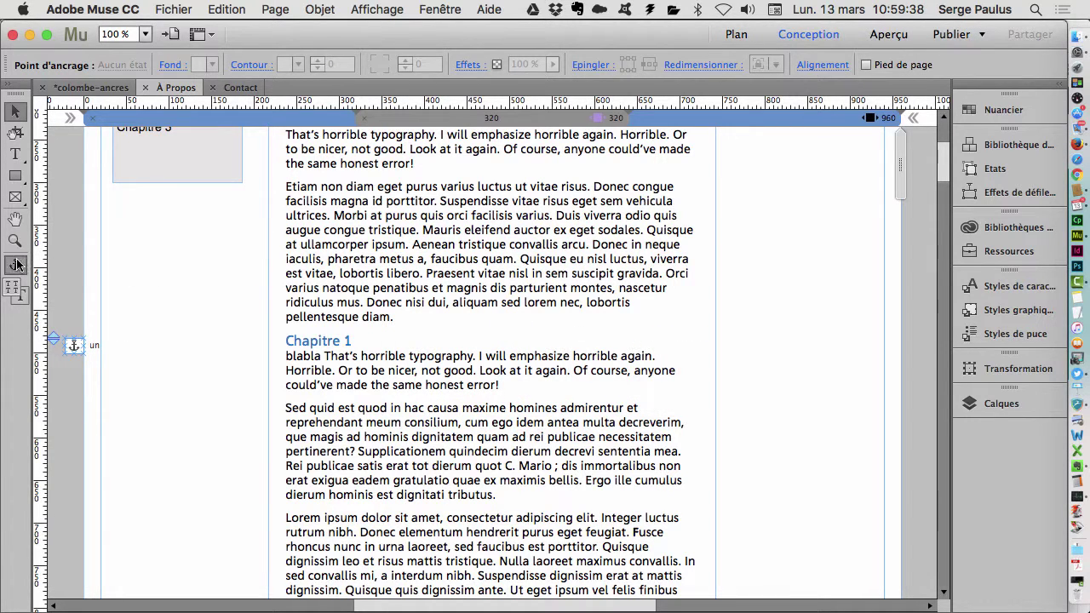
scroll(79, 356, down, 3)
scroll(79, 356, down, 8)
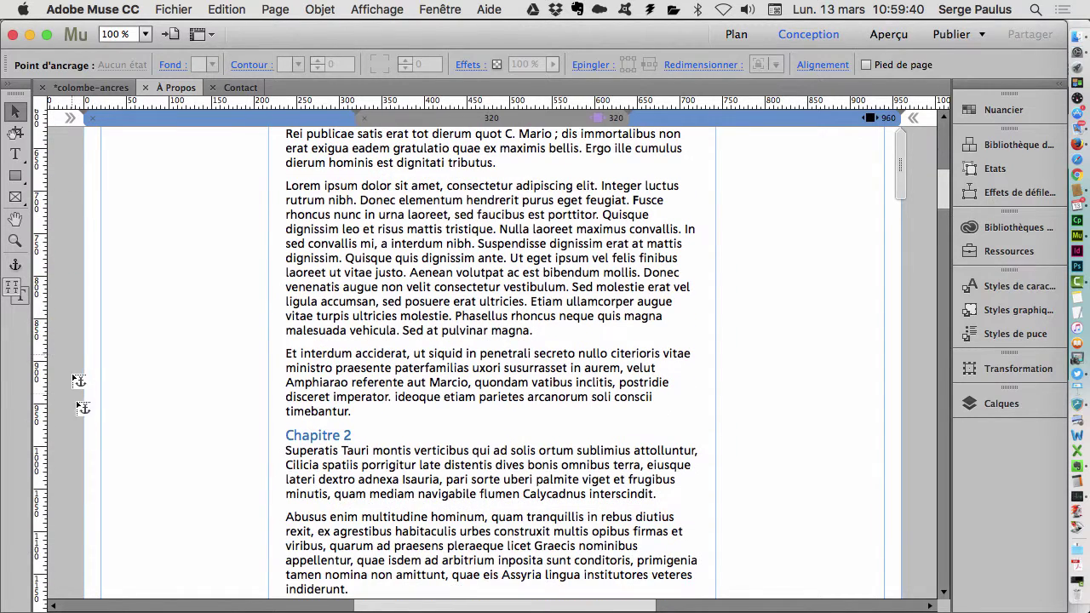
click(73, 435)
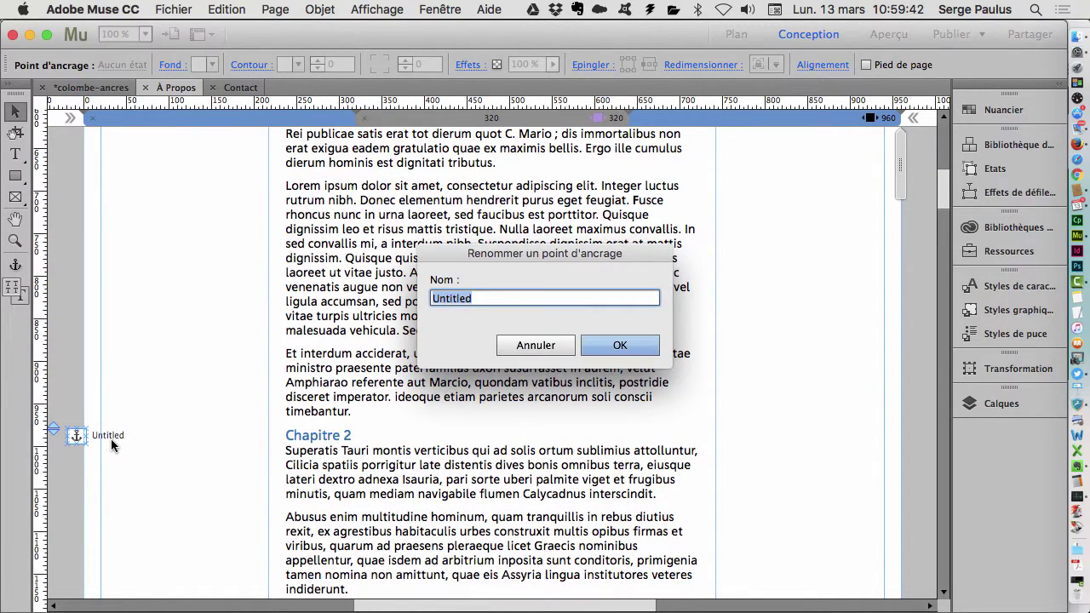
text(due)
key(Return)
scroll(110, 521, down, 10)
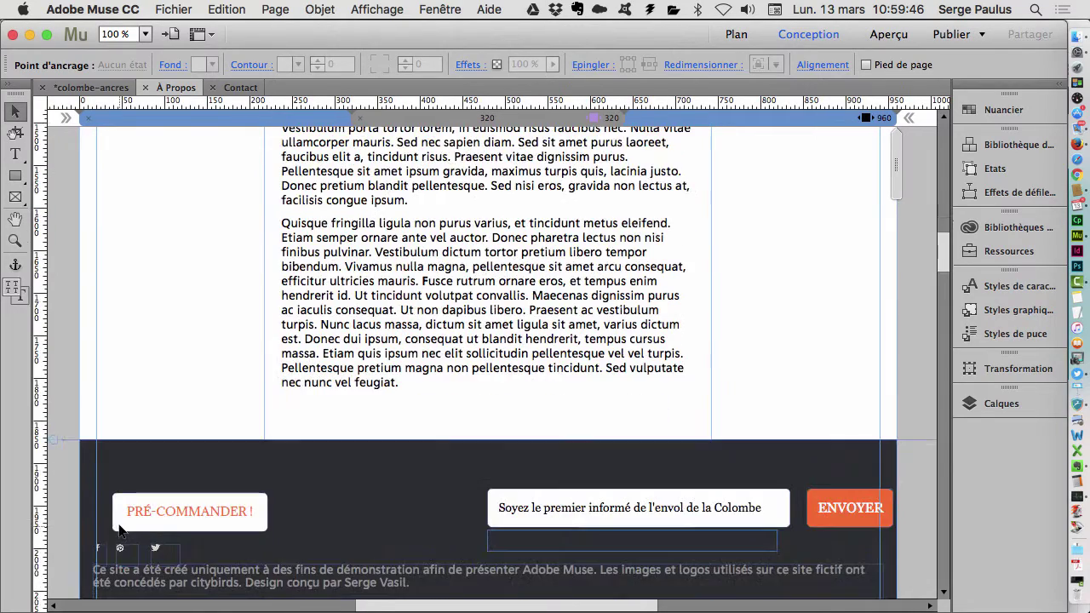
scroll(155, 484, right, 2)
scroll(159, 481, up, 5)
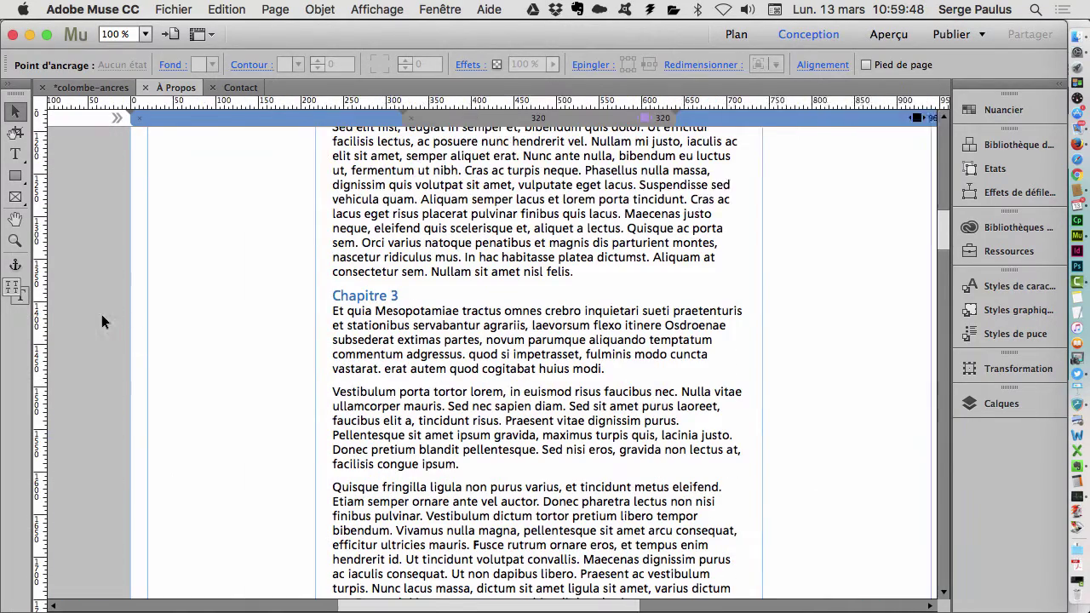
scroll(105, 316, left, 2)
click(15, 264)
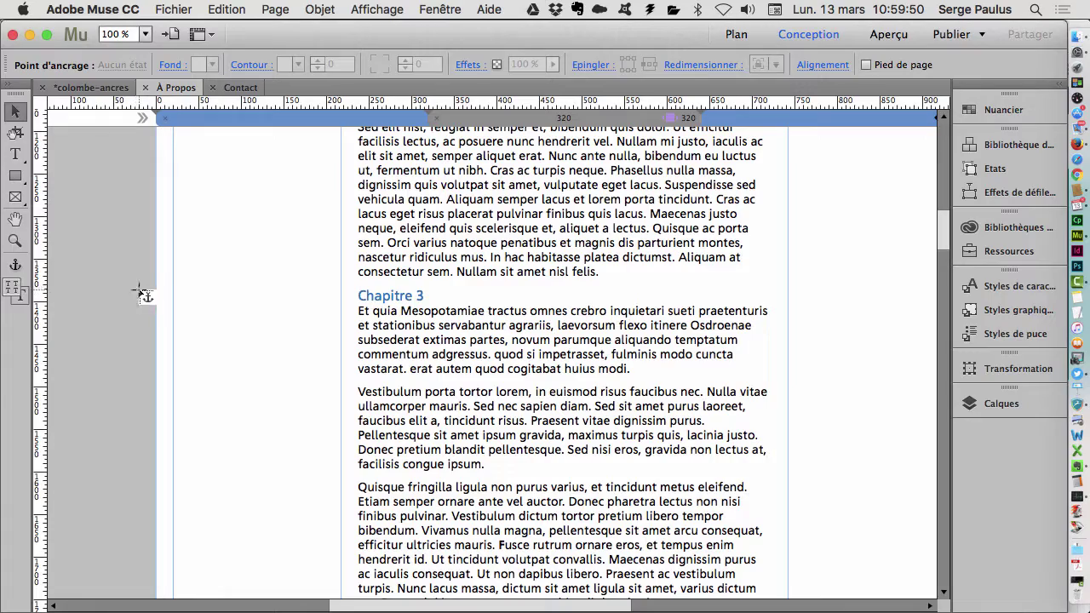
click(148, 298)
text(troi)
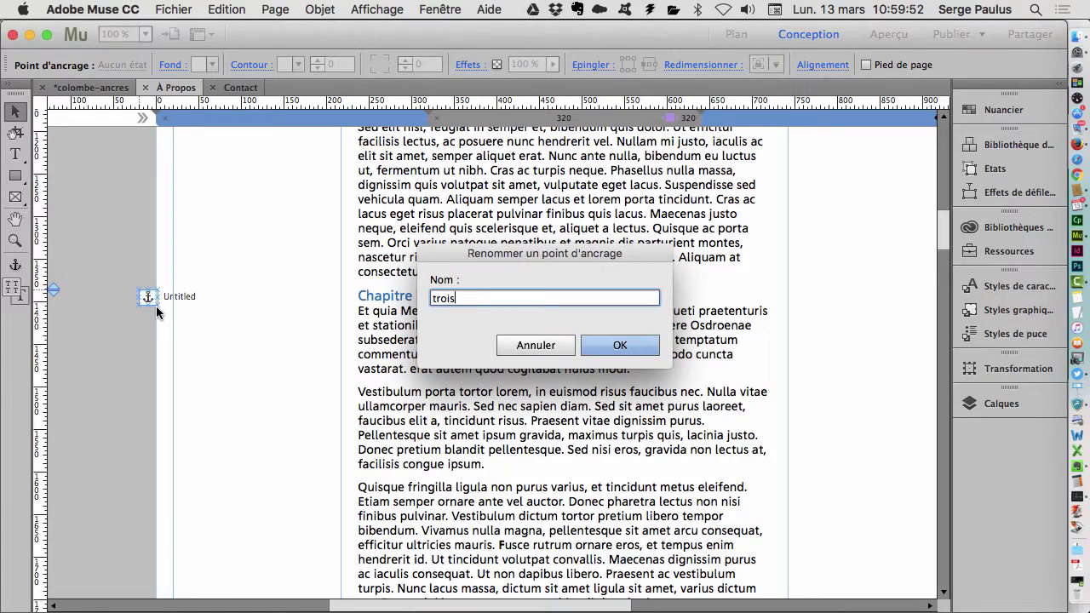
text(s)
key(Return)
scroll(307, 269, up, 10)
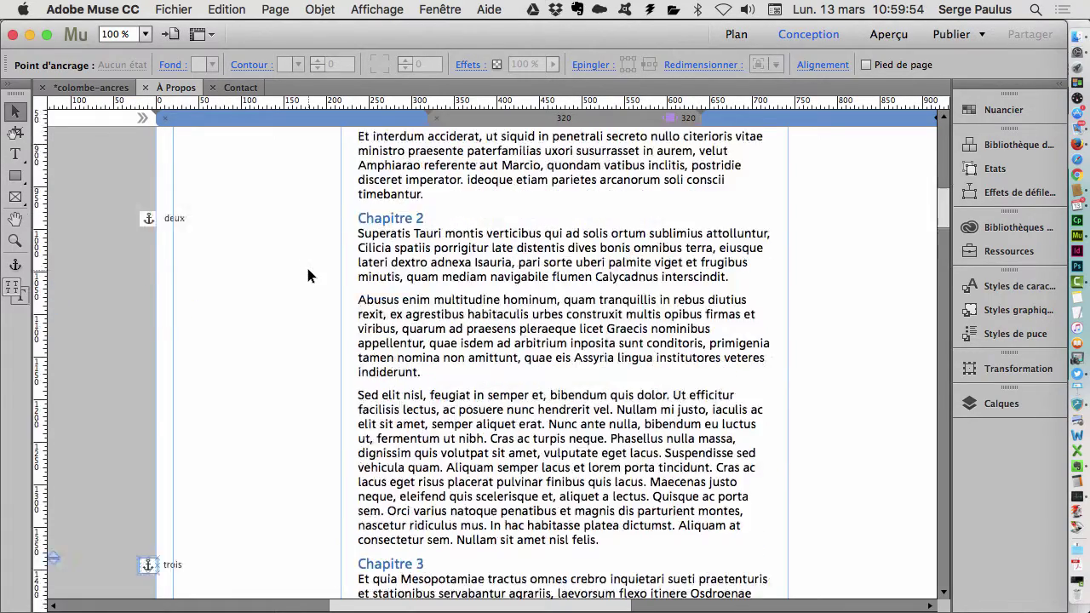
scroll(306, 264, up, 5)
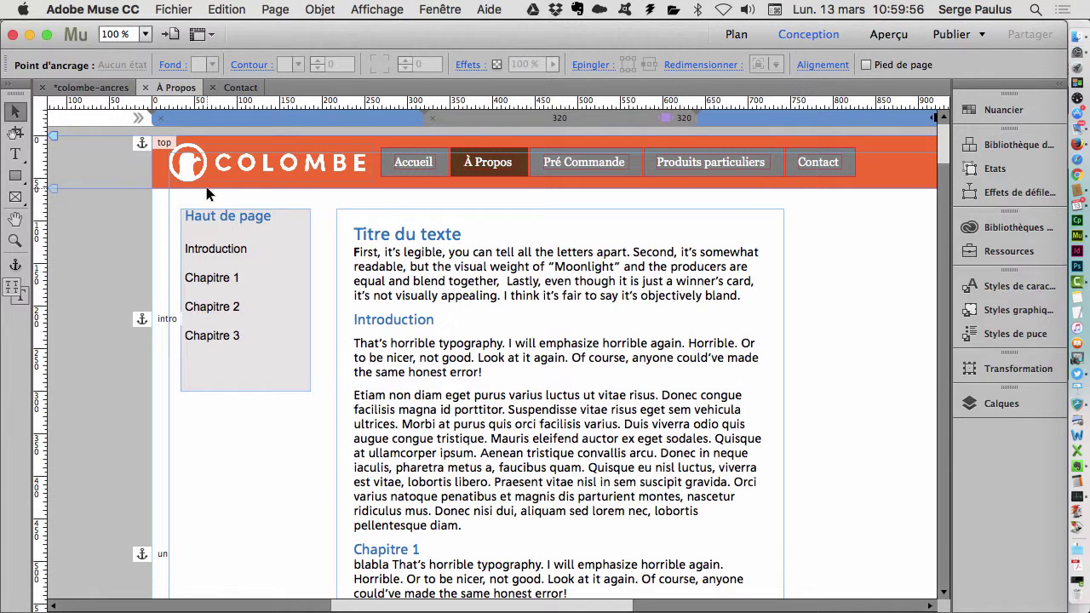
- Link sidebar text Haut de page to the top anchor and Introduction to intro
click(272, 211)
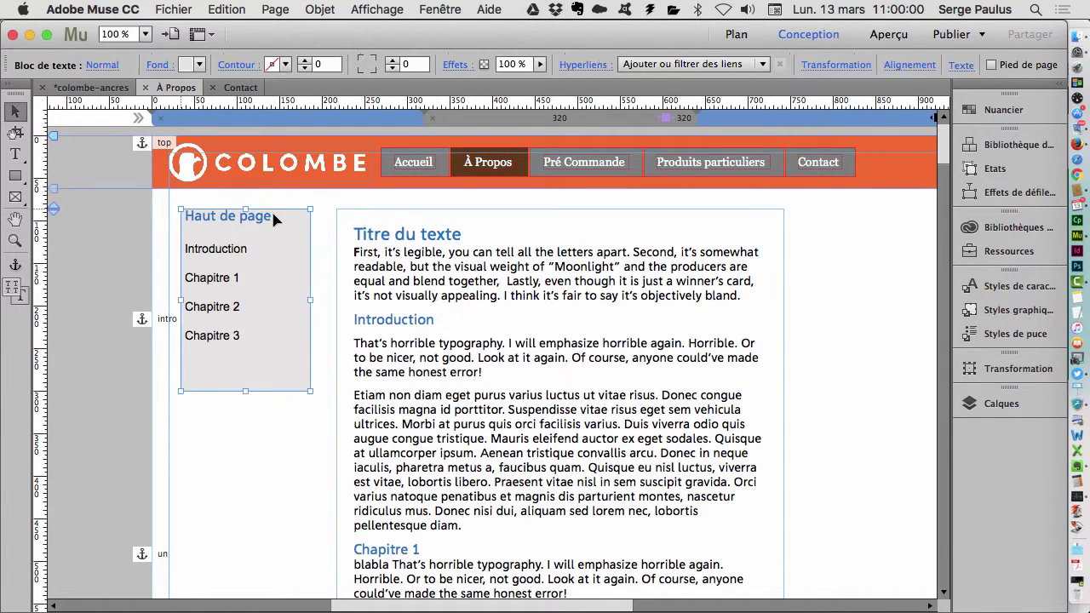
double_click(273, 216)
drag(273, 216, 183, 220)
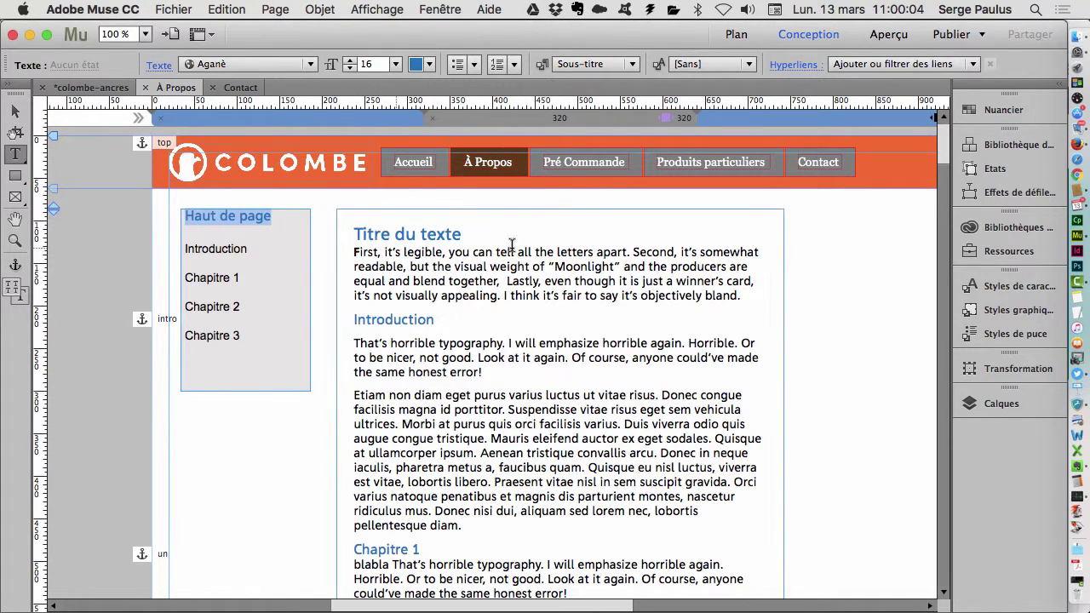
click(901, 63)
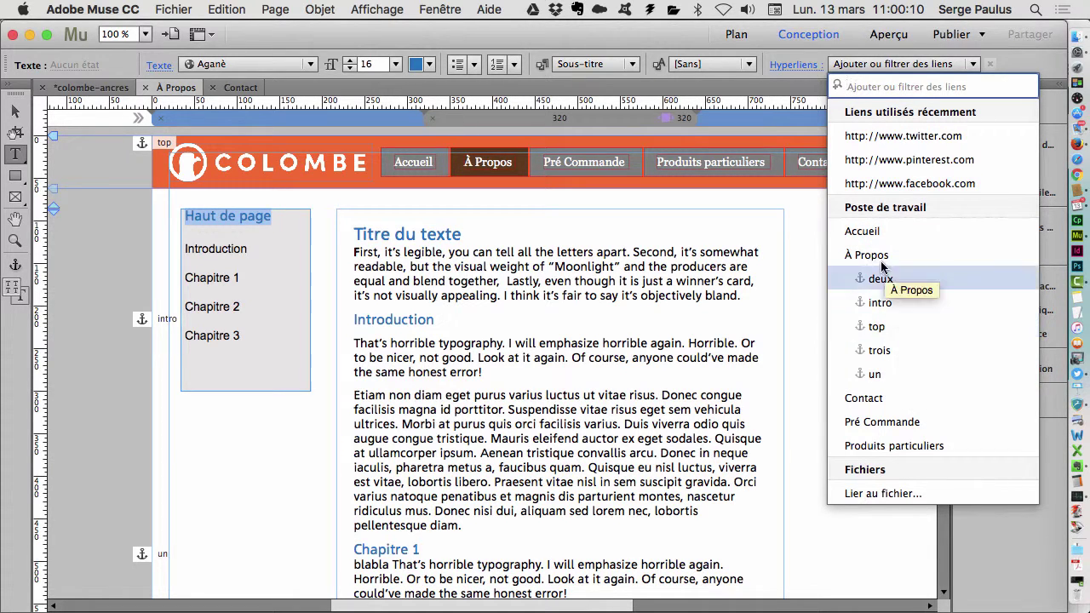
click(878, 328)
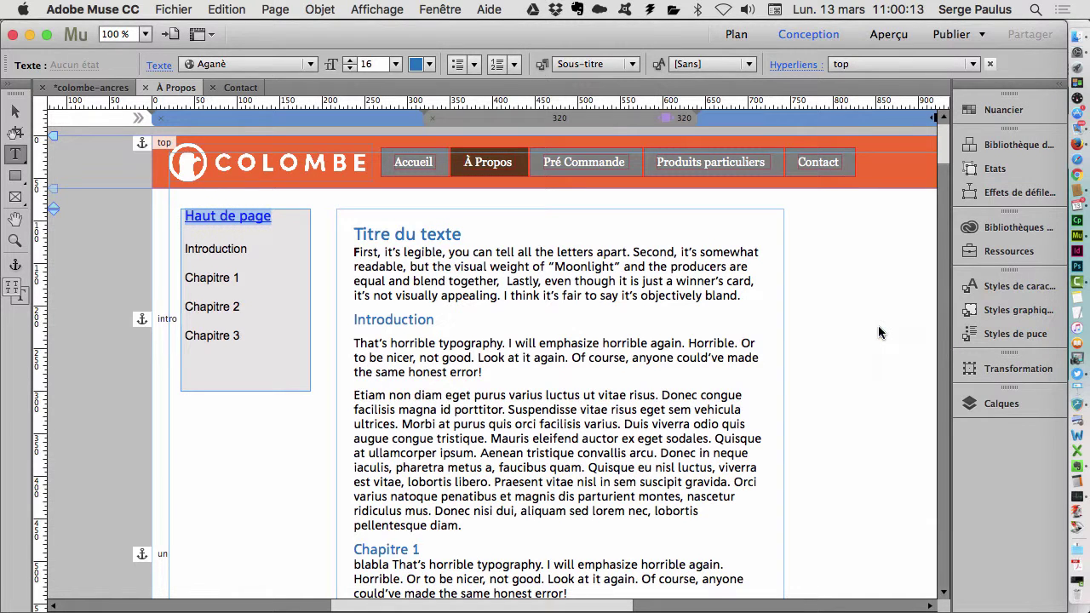
double_click(223, 246)
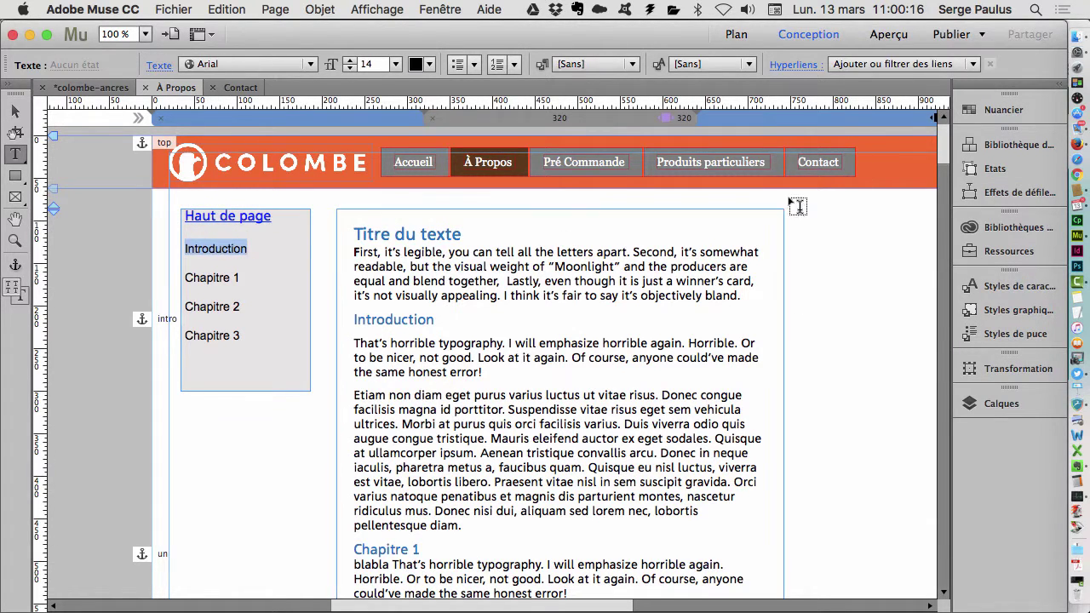
click(856, 71)
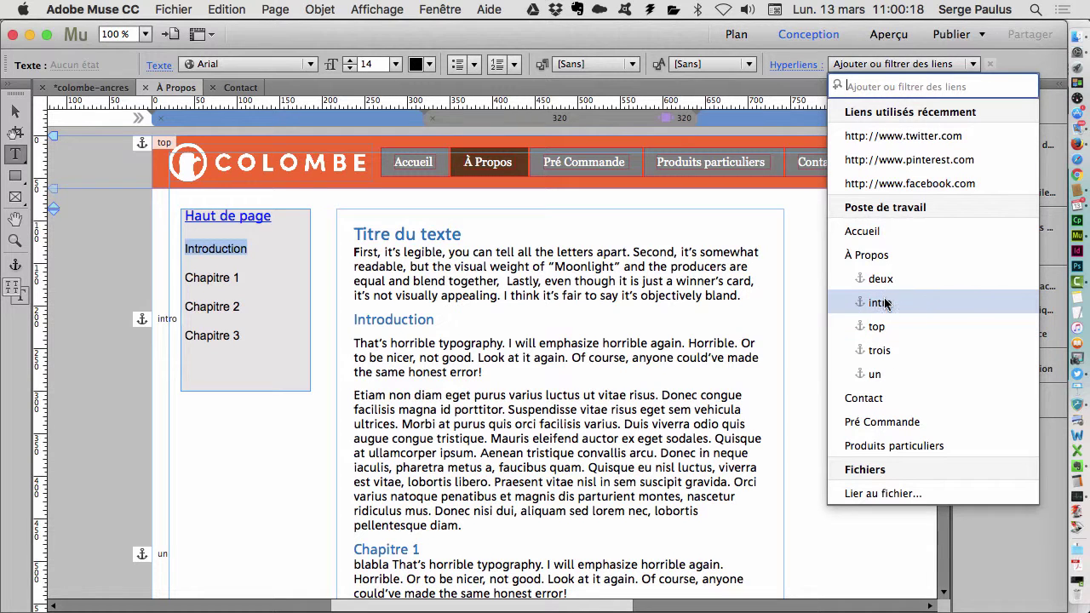
click(841, 302)
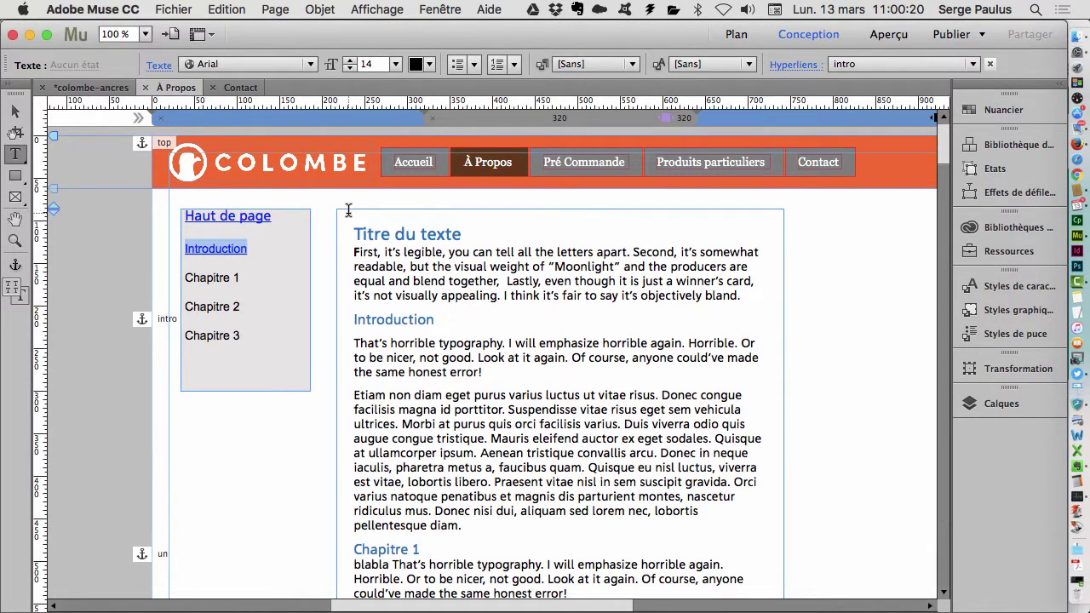
- Link Chapitre 1, 2 and 3 to the un, deux and trois anchors
triple_click(250, 271)
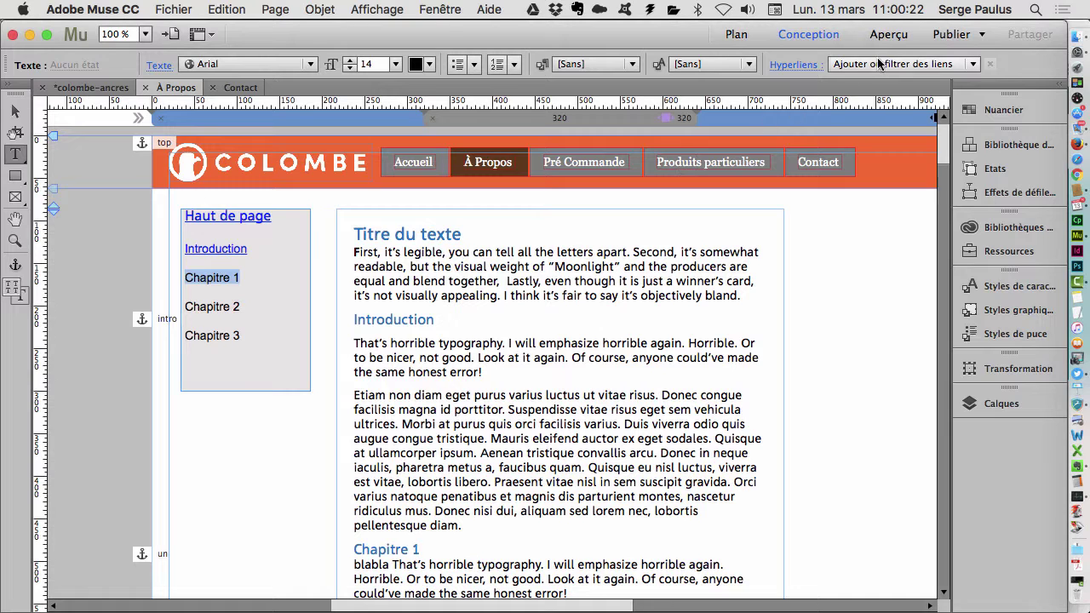
click(877, 64)
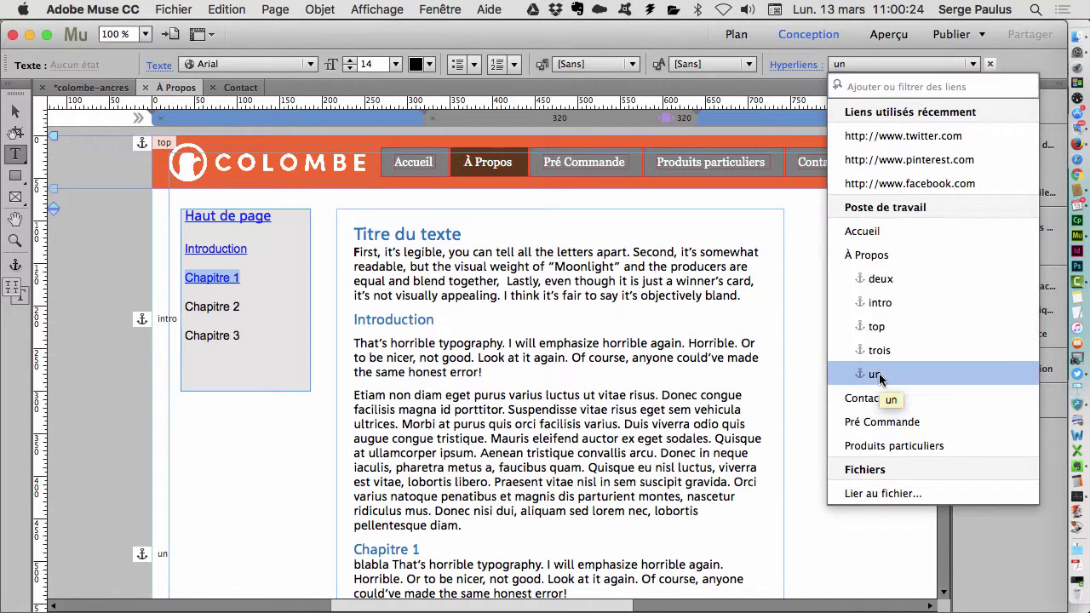
click(878, 375)
triple_click(255, 306)
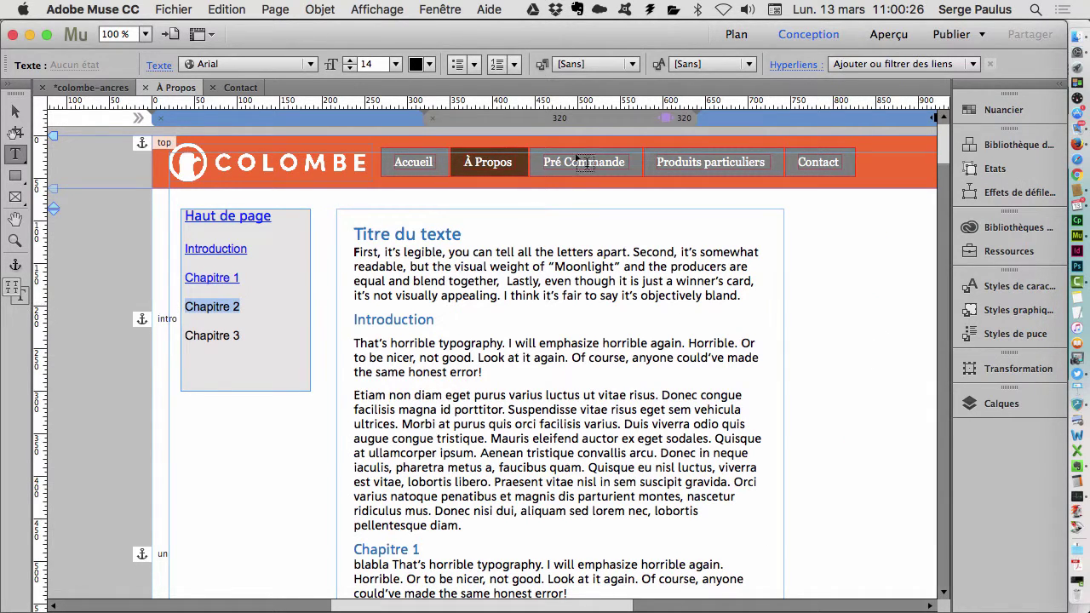
click(884, 68)
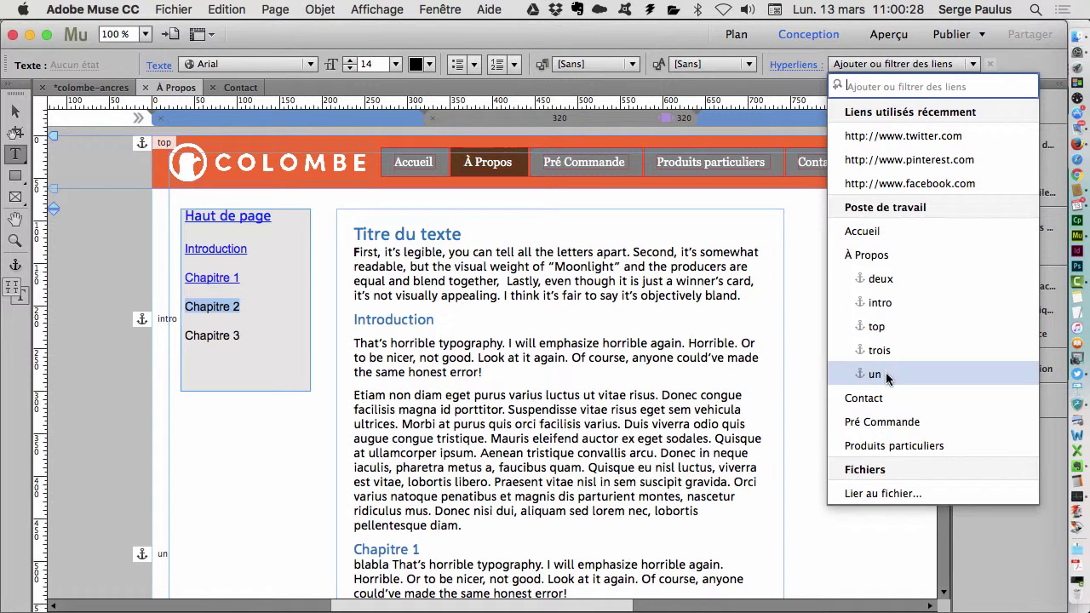
click(888, 281)
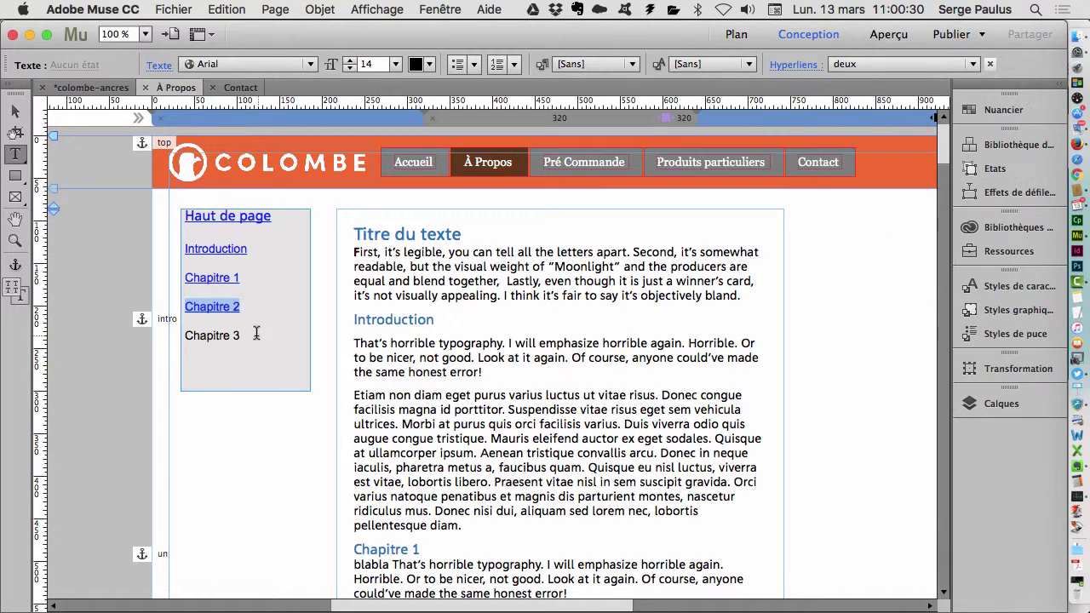
drag(255, 335, 160, 332)
click(875, 64)
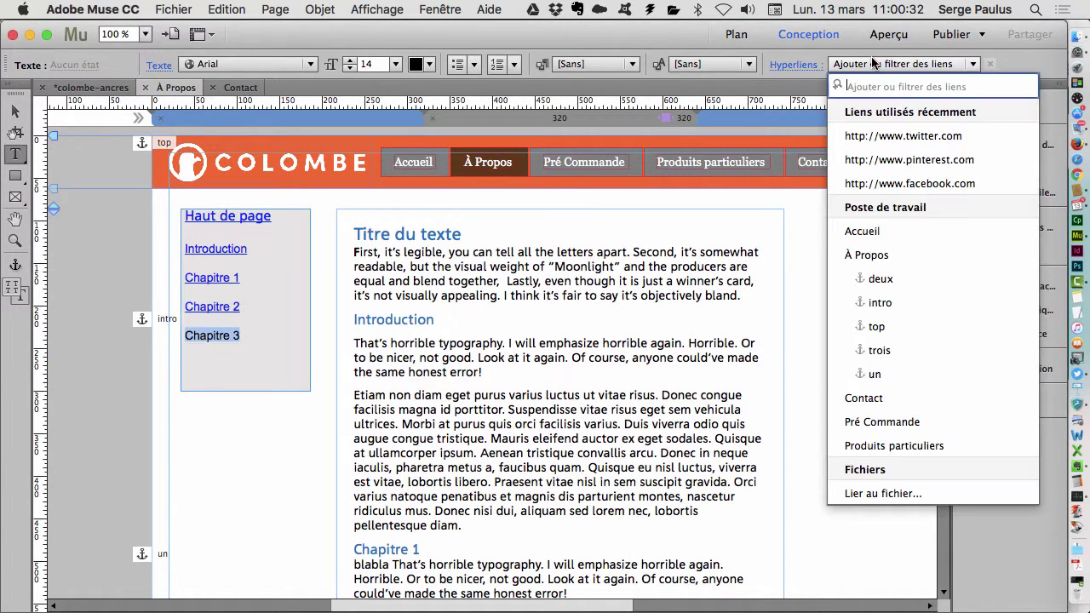
click(885, 350)
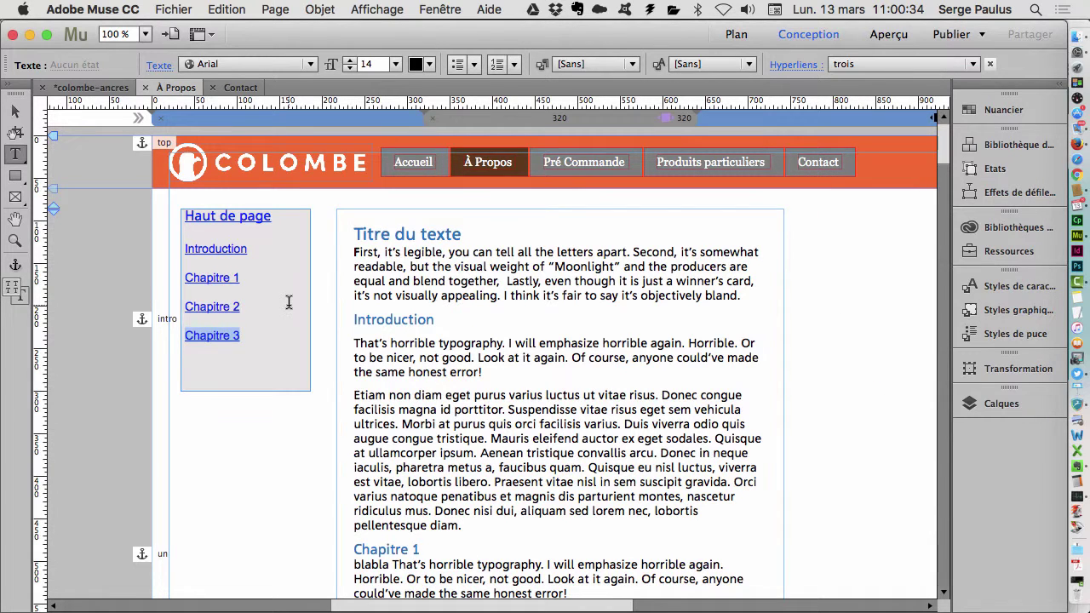
click(15, 111)
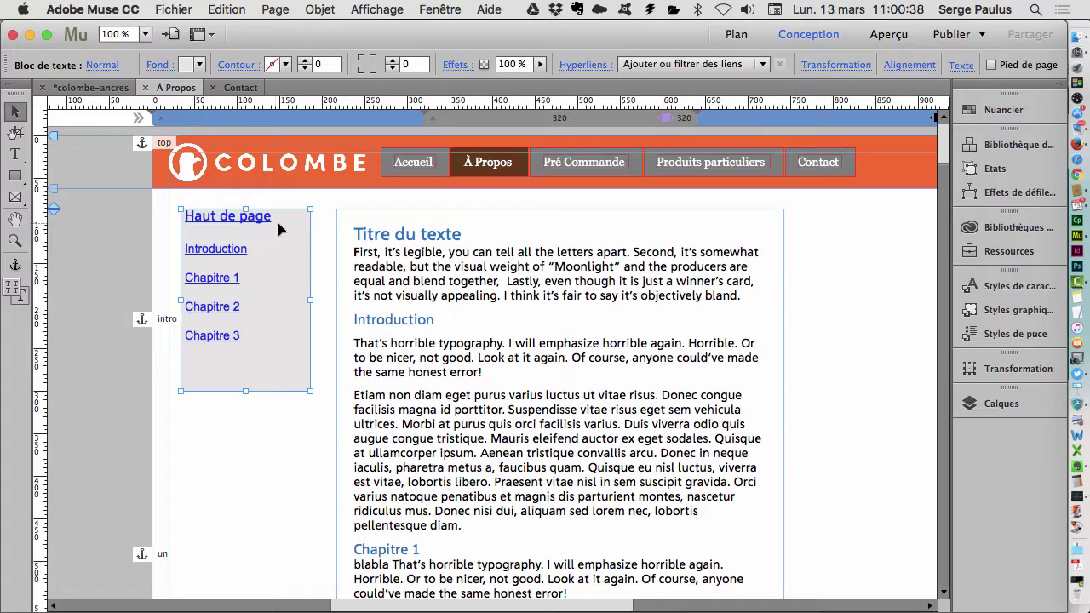
scroll(358, 277, down, 15)
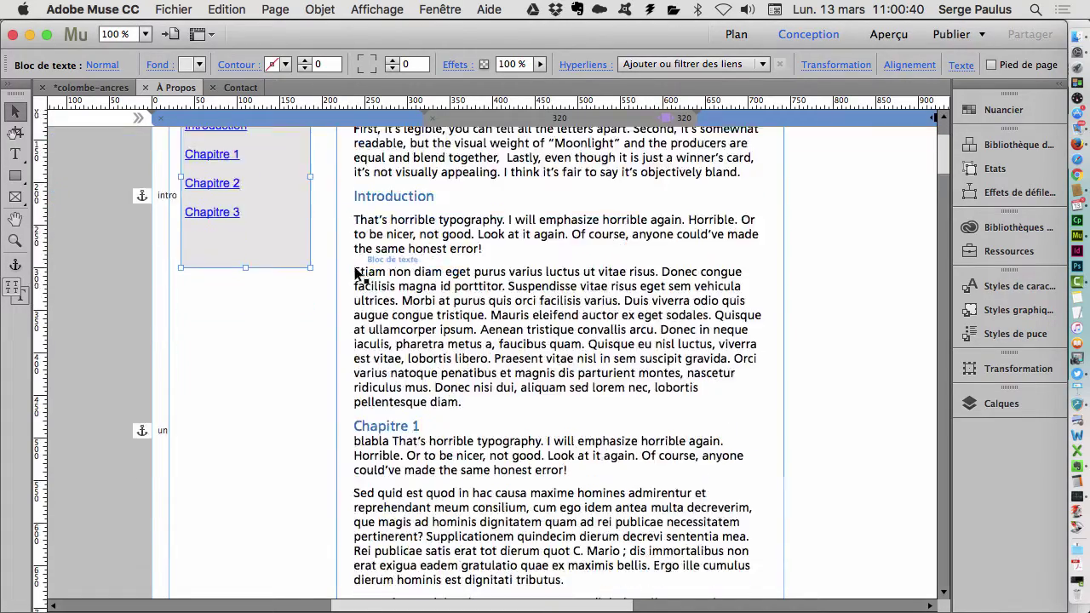
scroll(358, 273, up, 15)
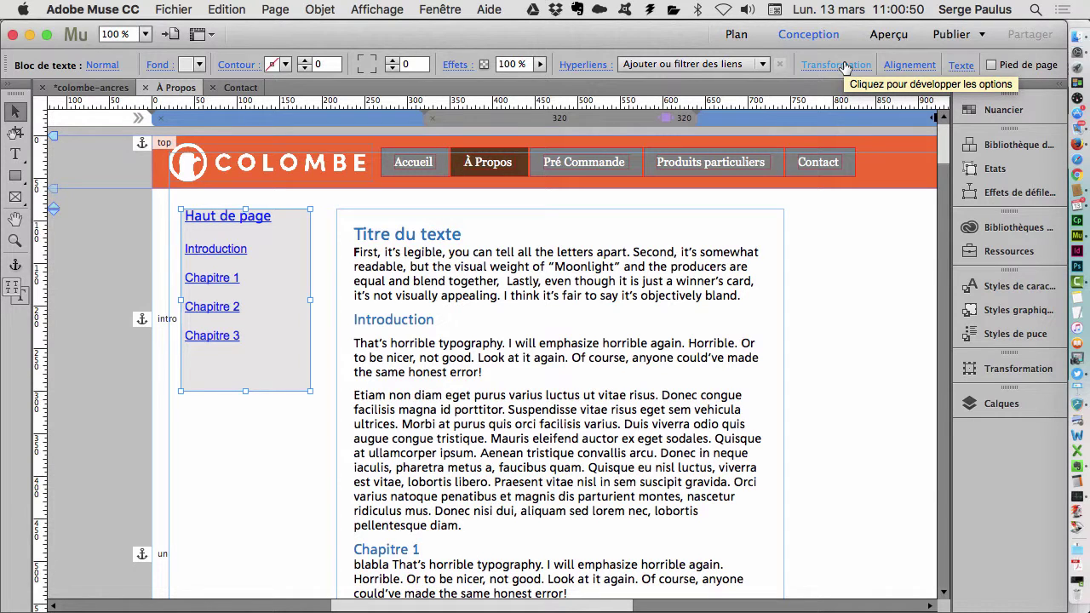
- Inspect the sidebar frame's position and size settings, then close them
click(844, 67)
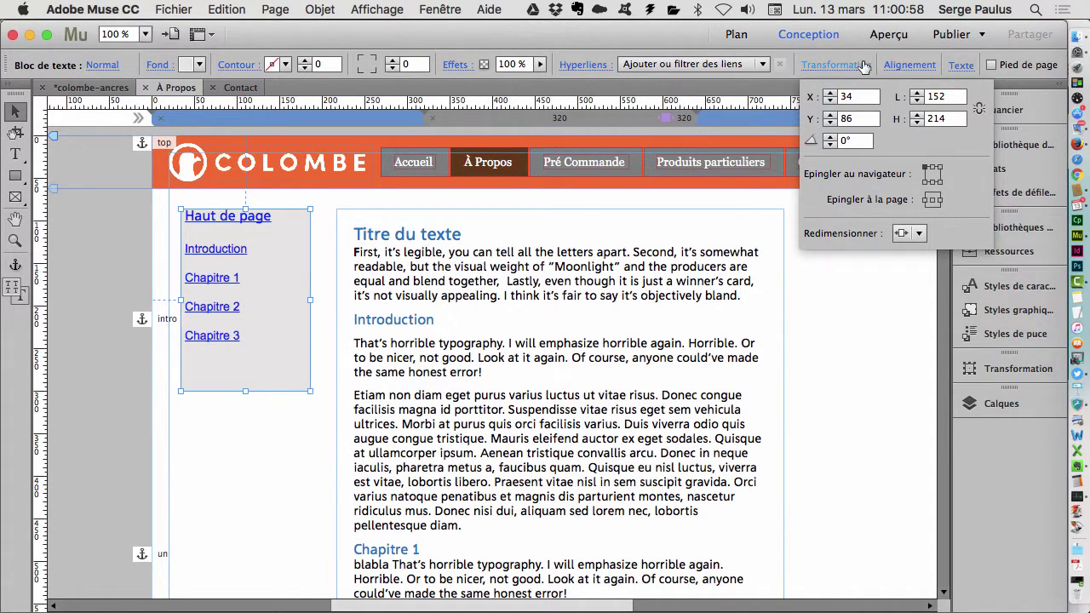
click(453, 7)
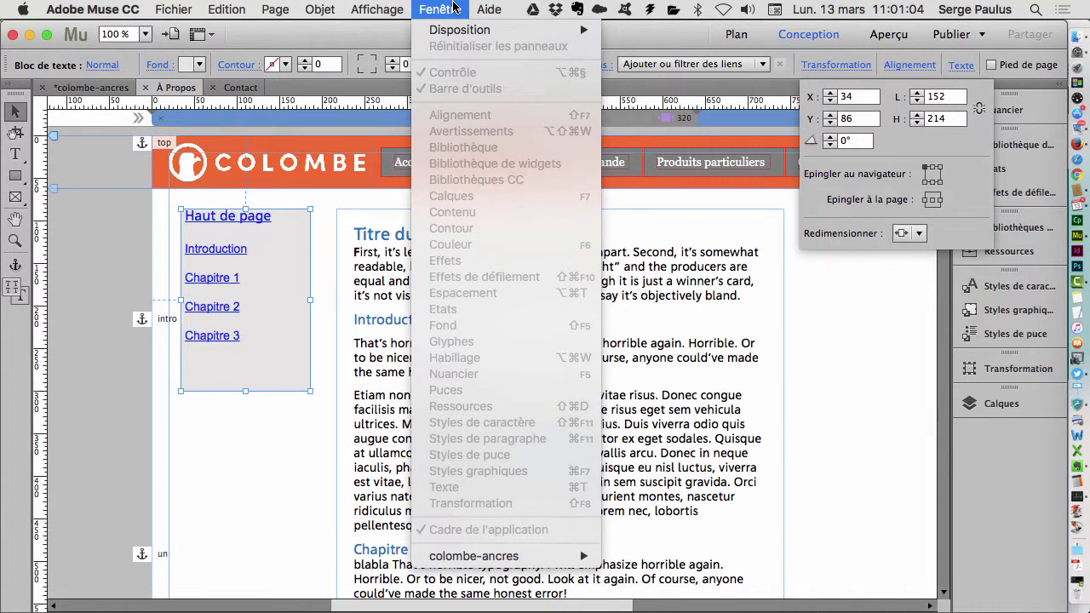
click(453, 6)
click(328, 253)
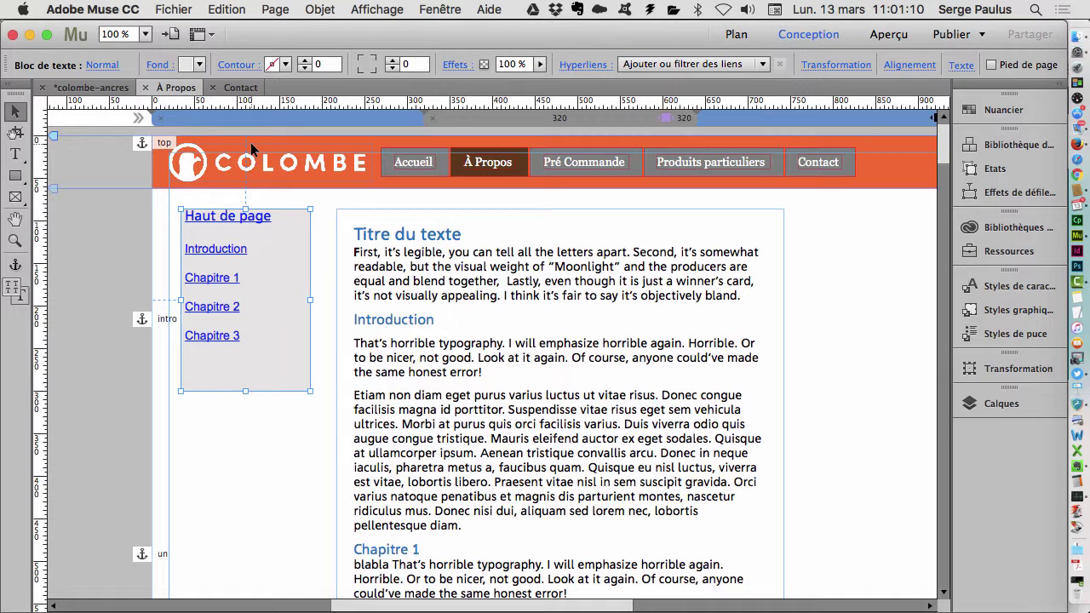
- Preview the À Propos page in the browser, dismissing the web-font warning
click(174, 10)
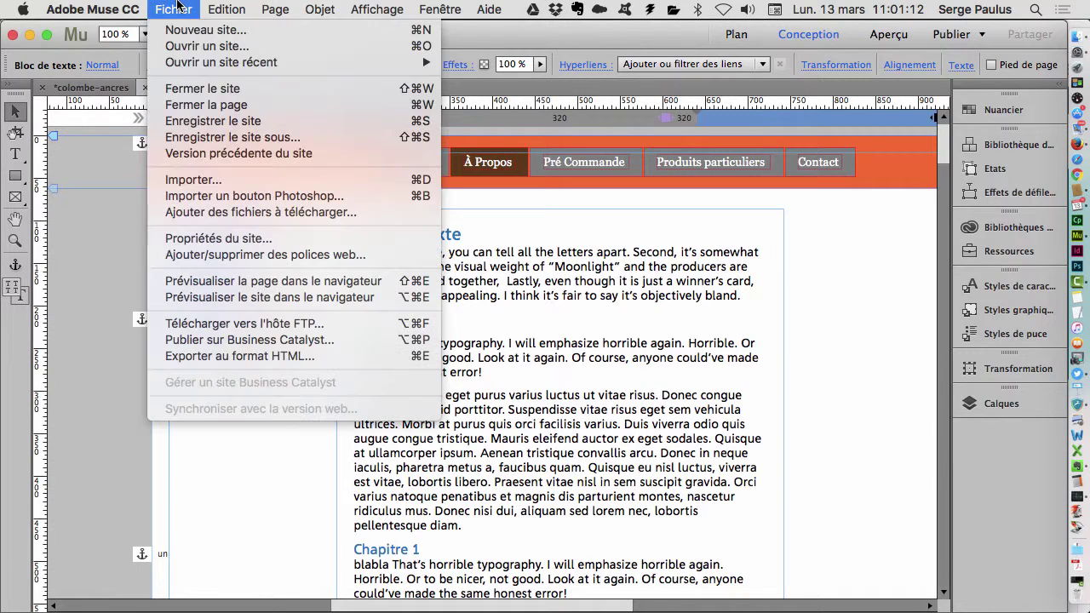
click(355, 280)
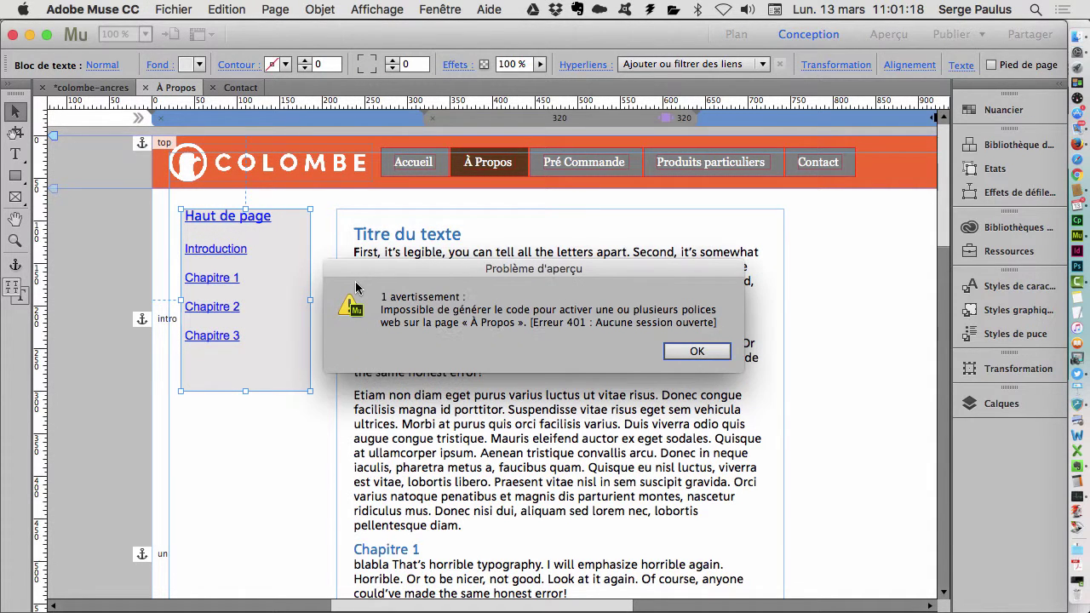
click(707, 352)
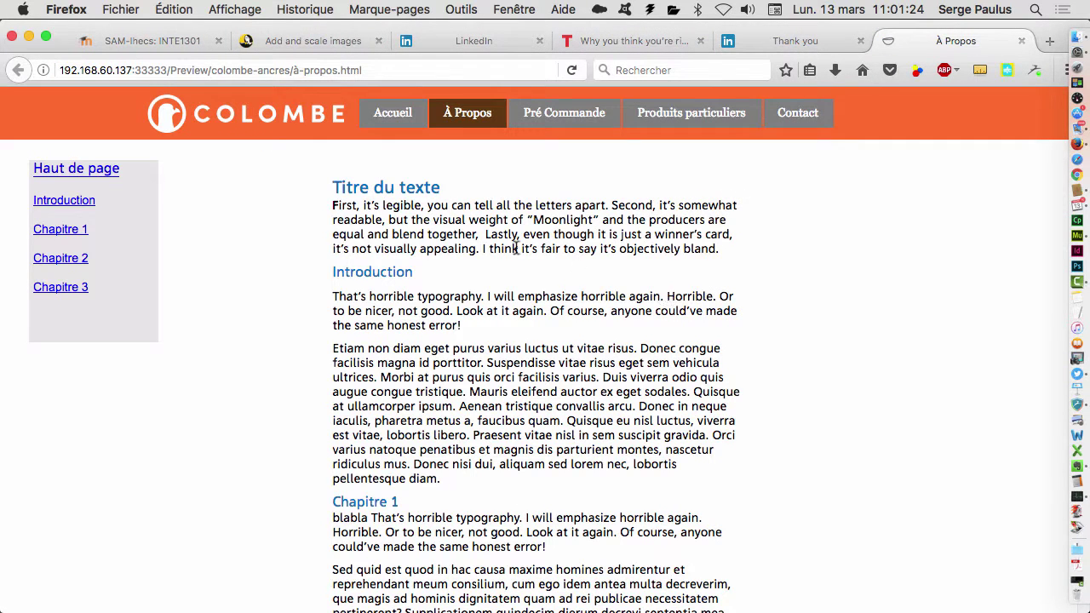
- Test the Chapitre 1–3, Haut de page and Introduction links in Firefox, then return to Muse
click(68, 230)
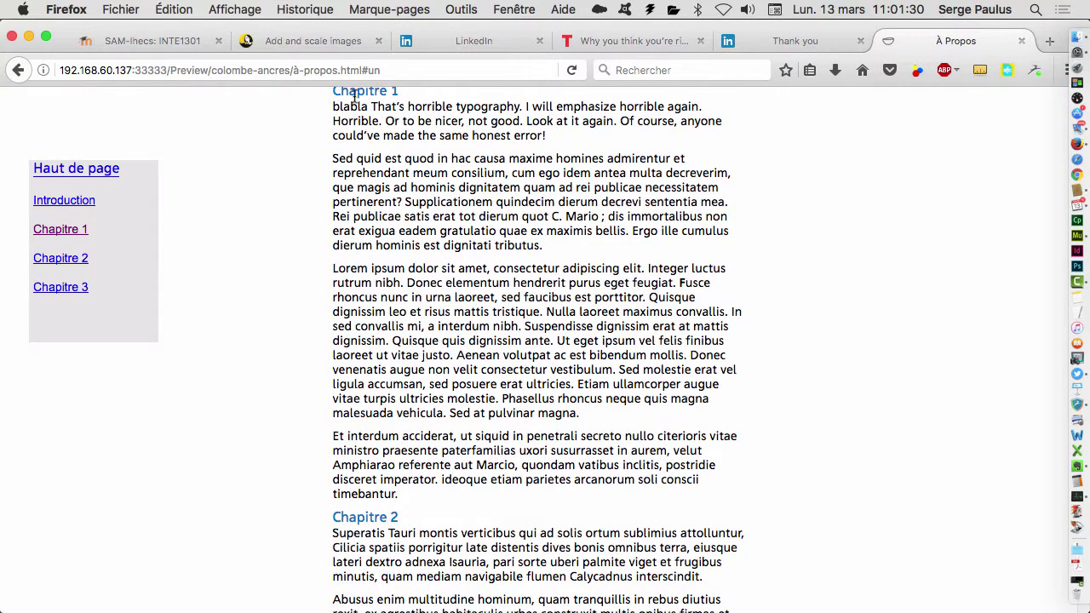
click(66, 263)
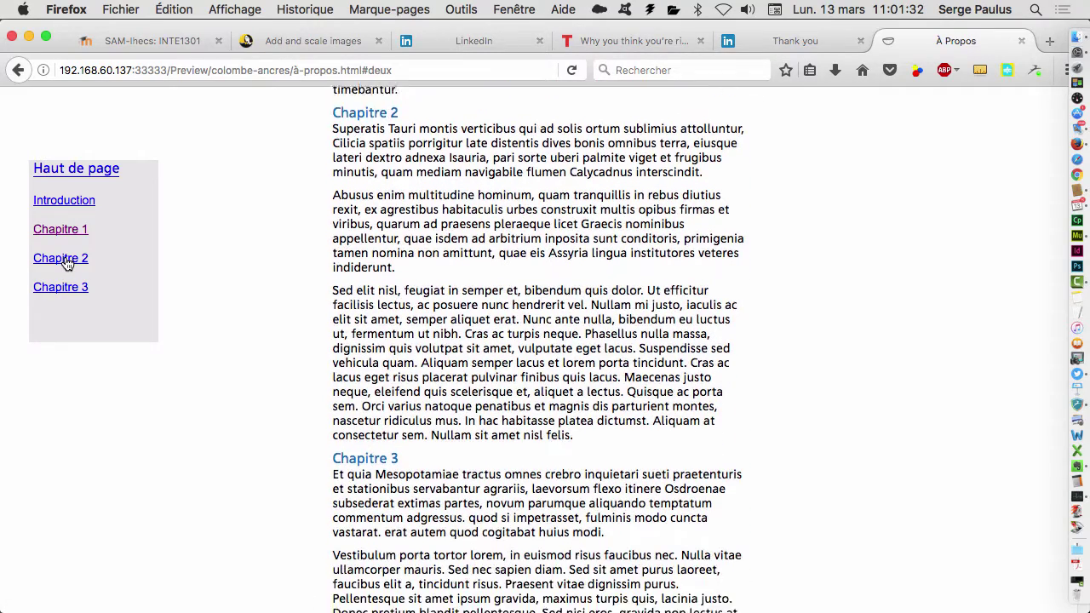
click(62, 291)
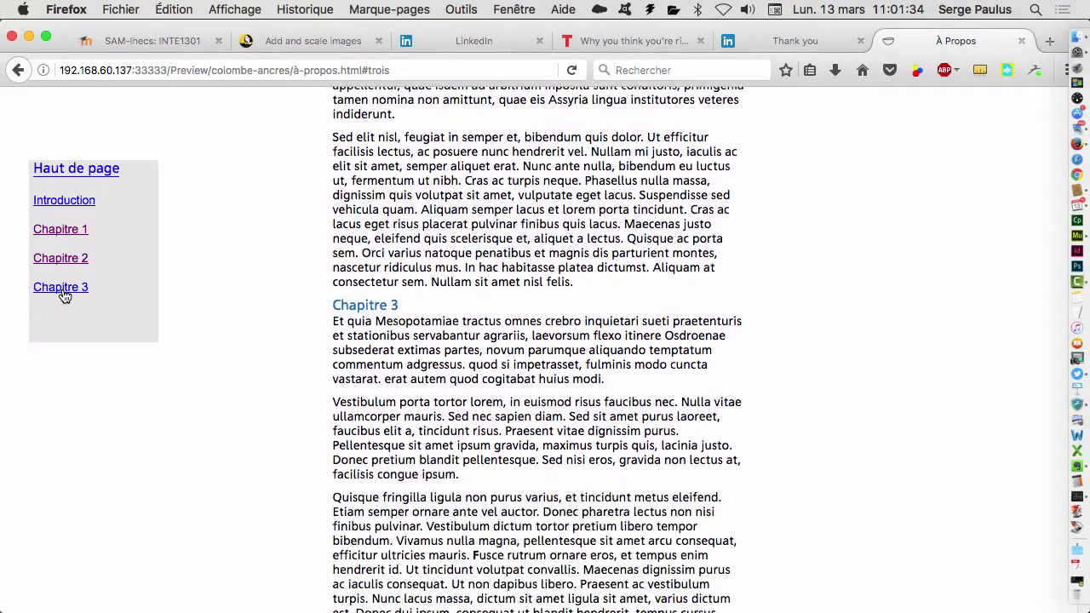
click(75, 168)
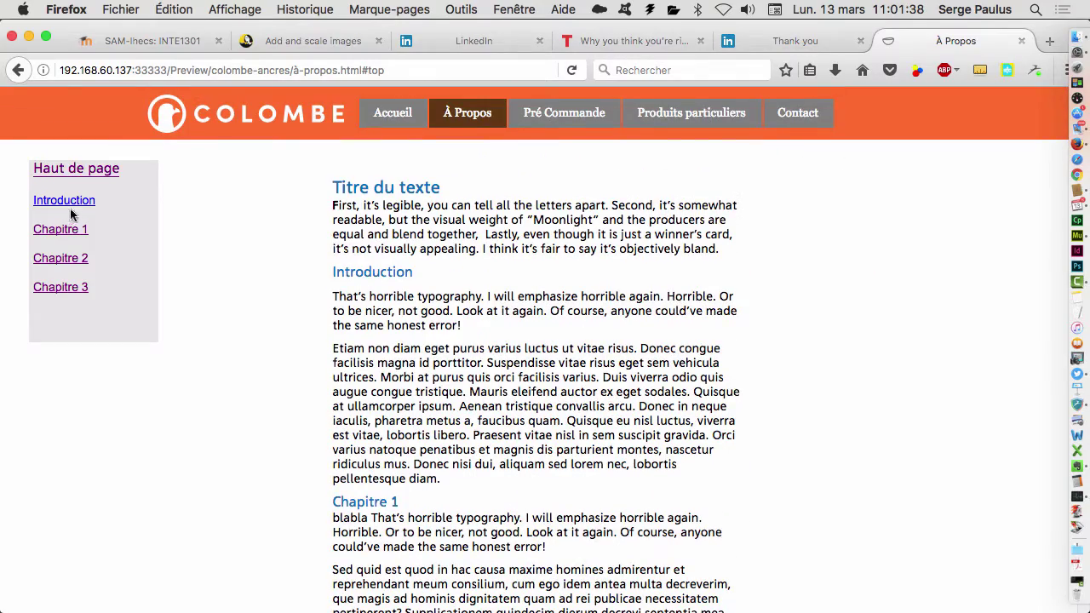
click(71, 206)
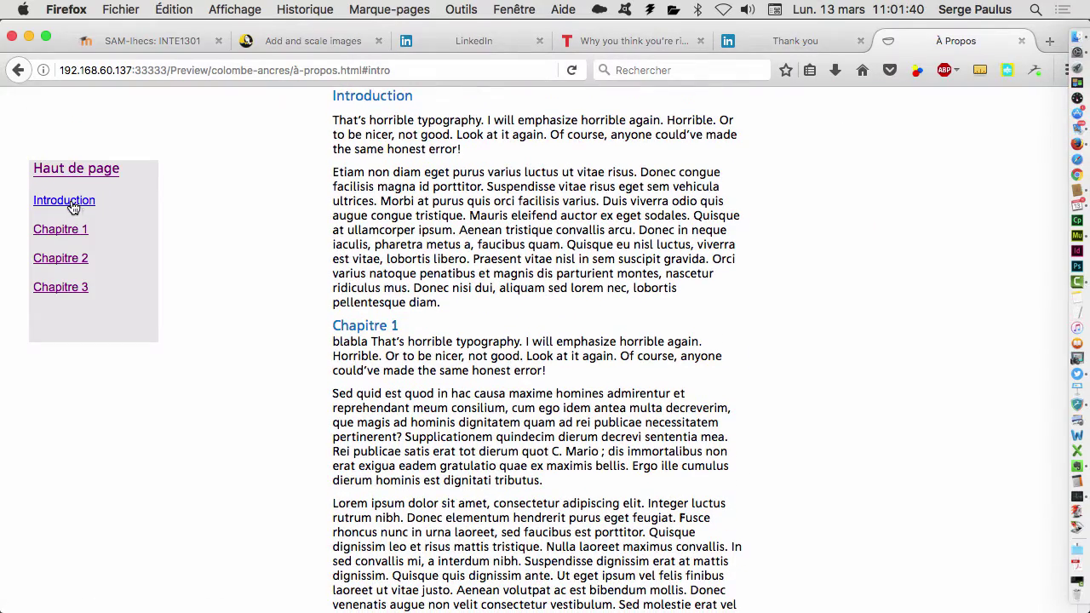
click(67, 238)
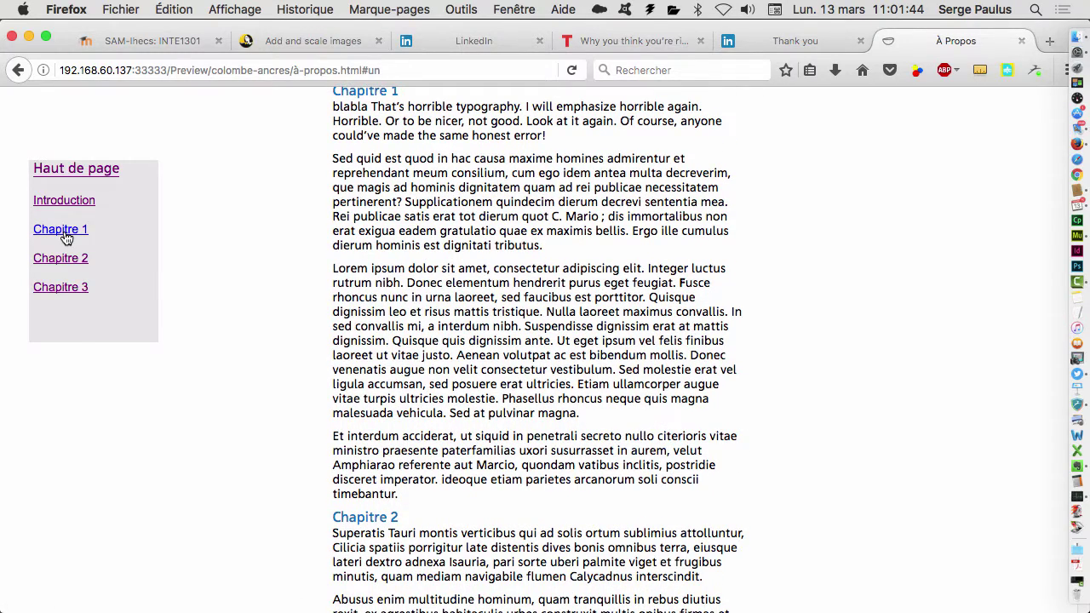
key(super+Tab)
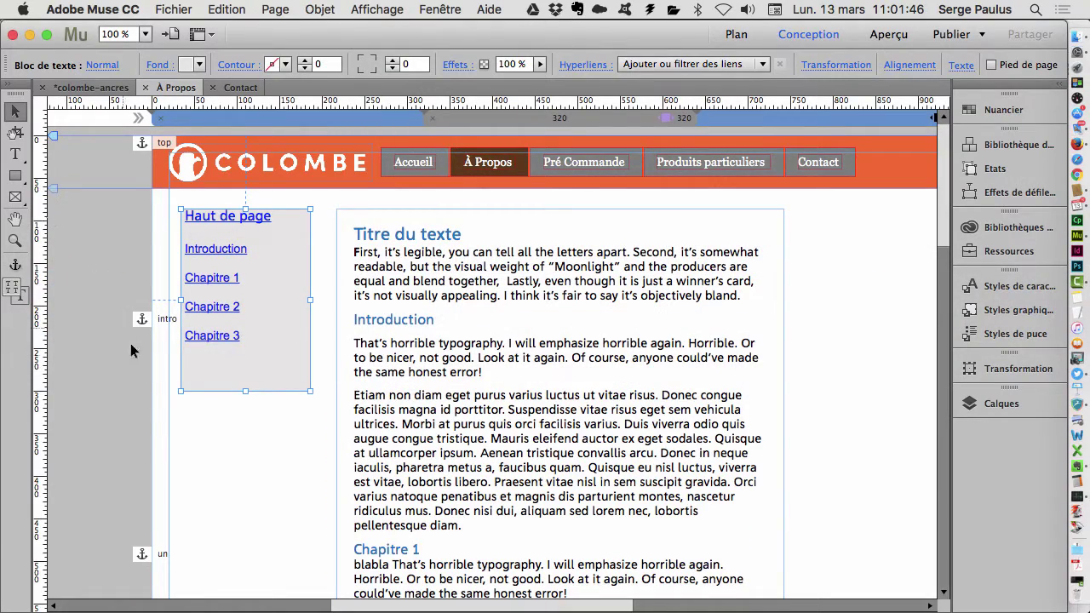
- Nudge the un anchor up into line with the intro anchor
scroll(118, 410, down, 4)
click(142, 443)
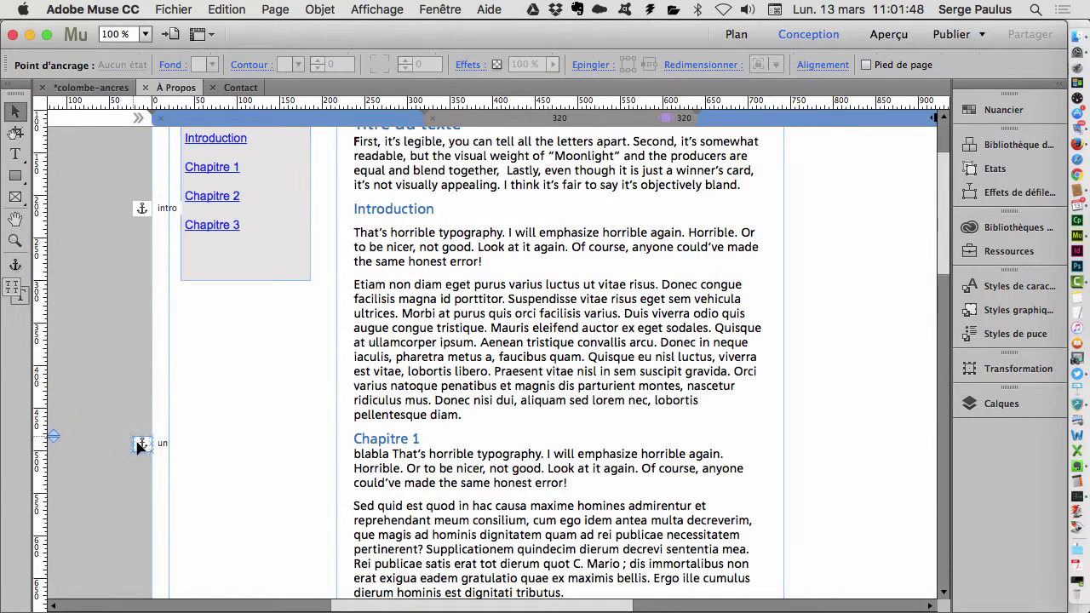
drag(144, 446, 142, 438)
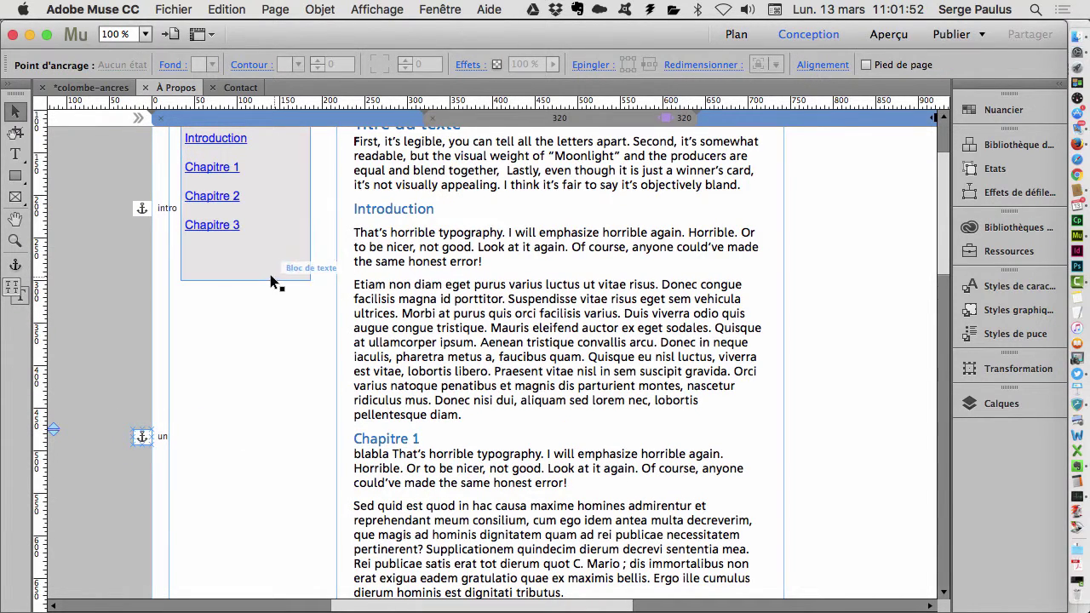
- Preview the page in the browser again, dismissing the warning
click(93, 9)
mouse_move(173, 10)
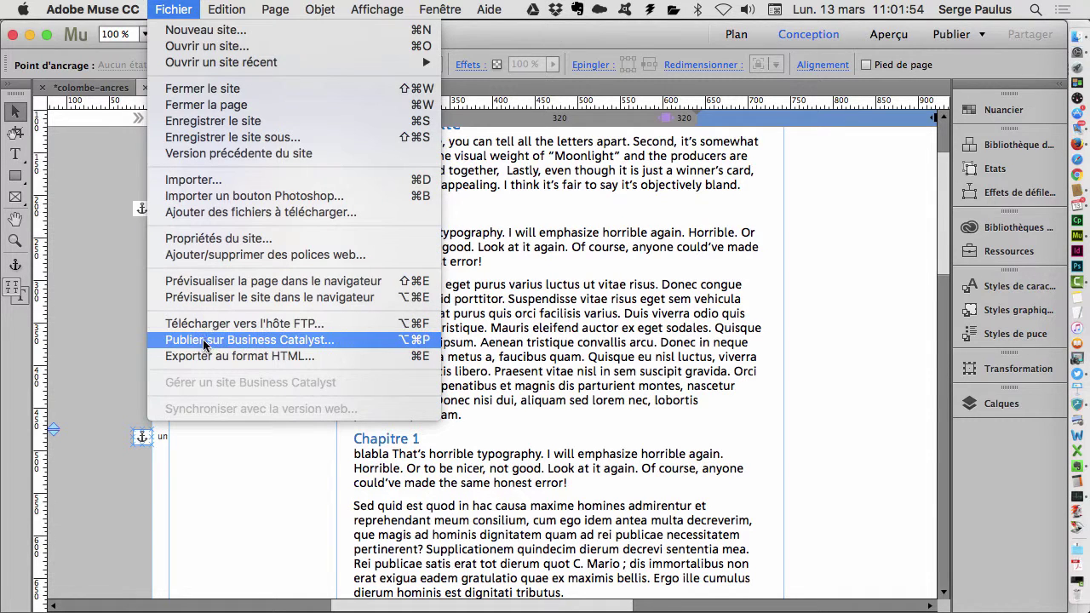
click(211, 285)
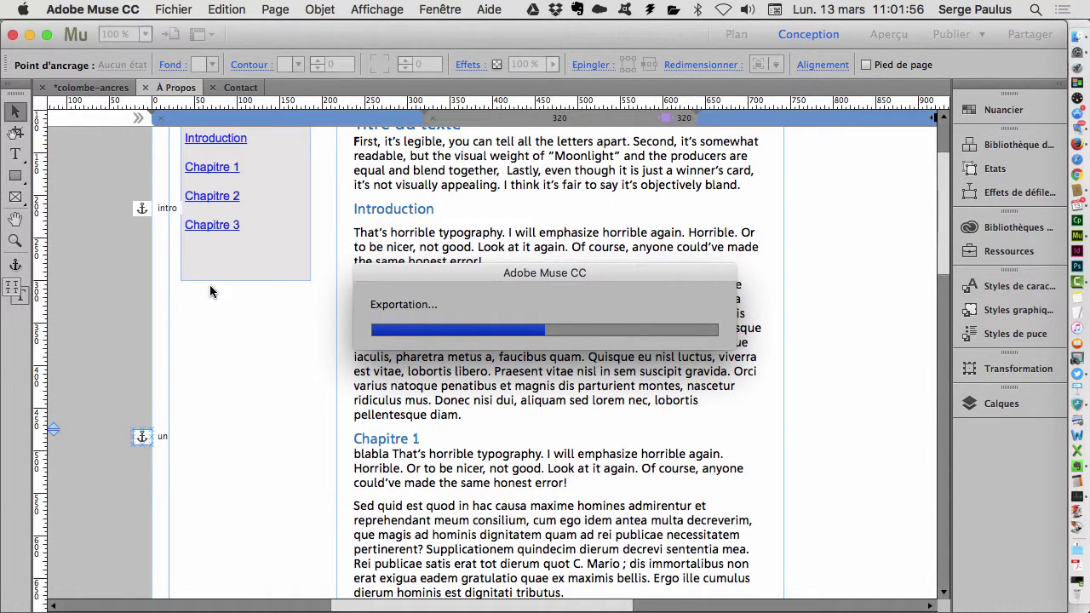
click(677, 349)
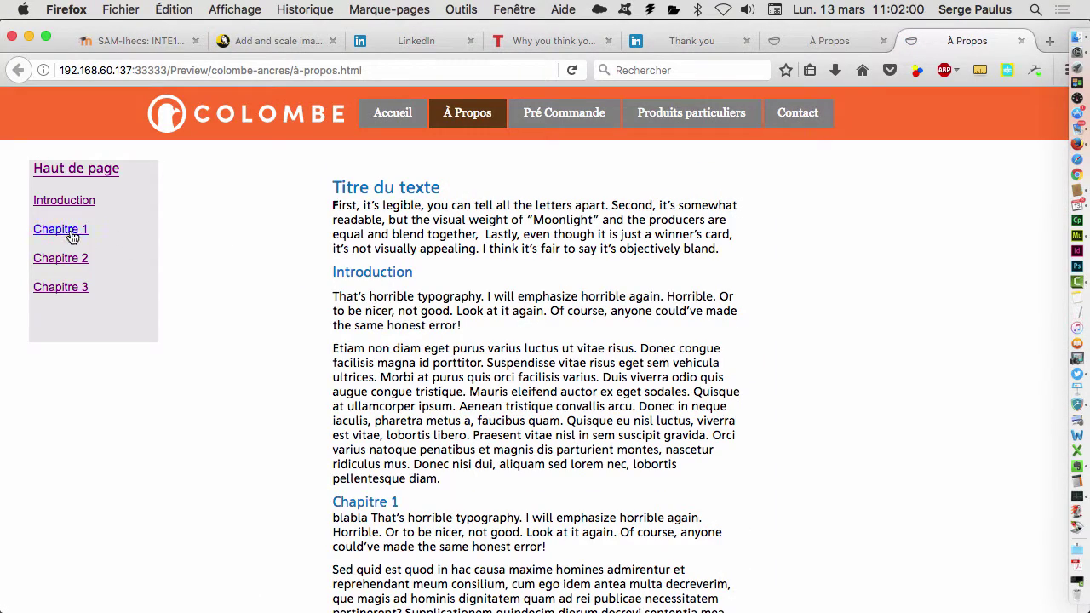
- Test the Chapitre 1, Chapitre 2, Introduction and Haut de page links, then return to Muse
click(72, 237)
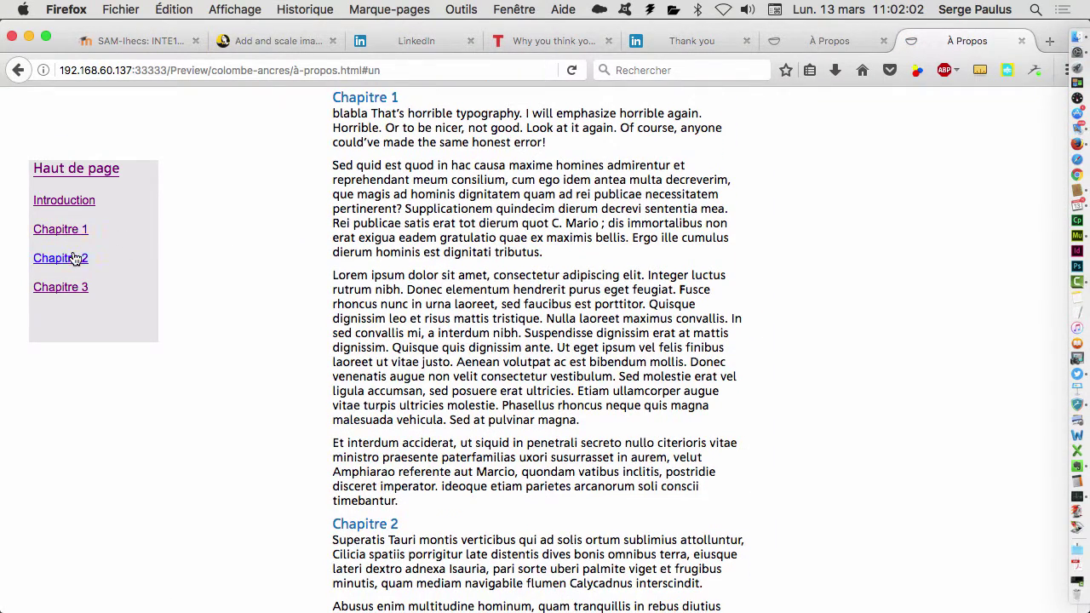
click(74, 259)
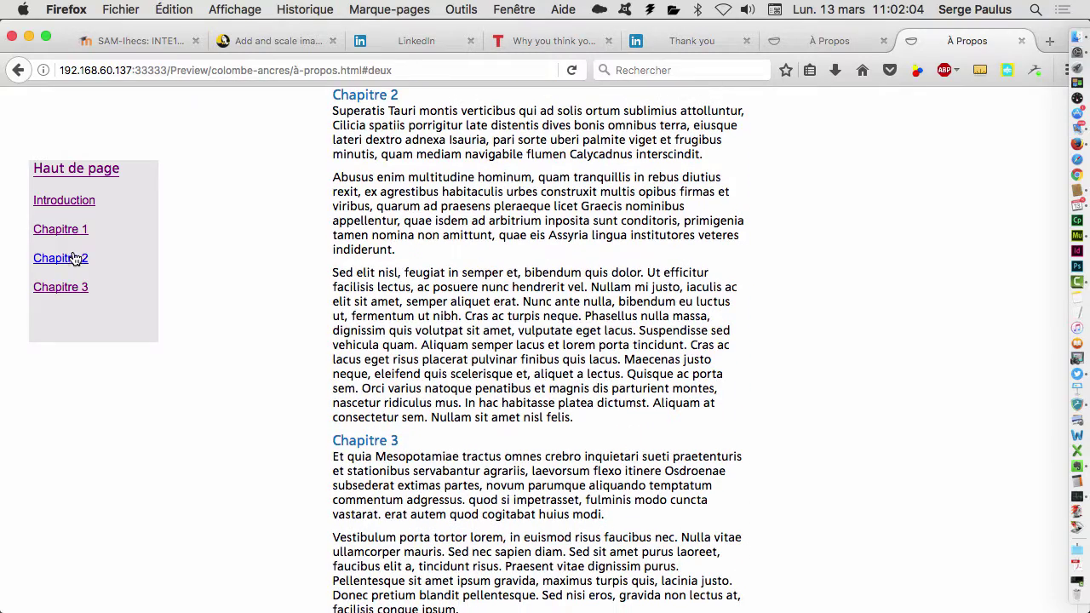
click(77, 202)
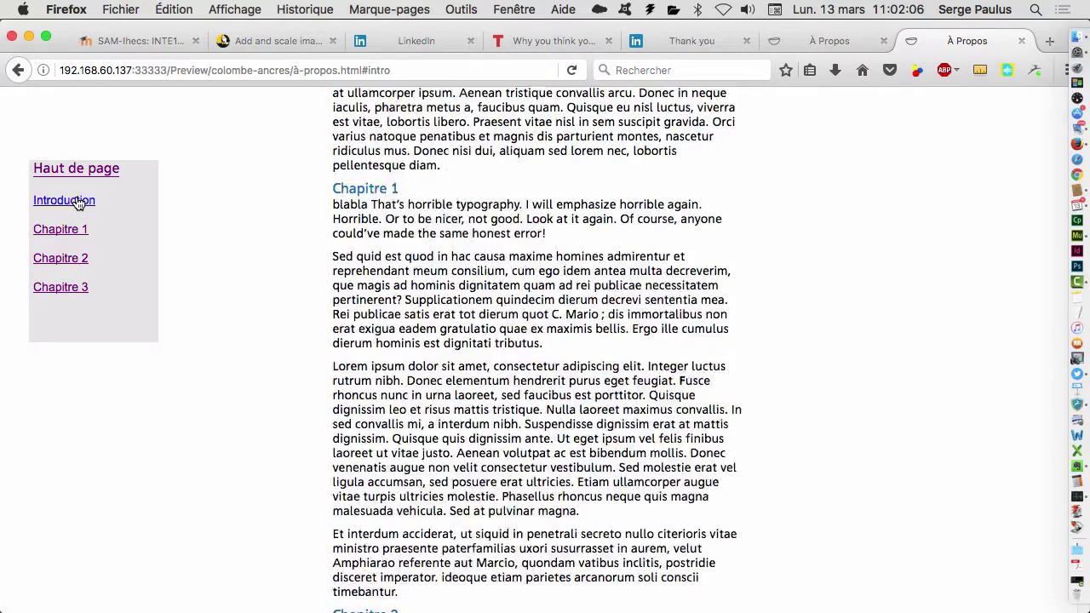
click(68, 172)
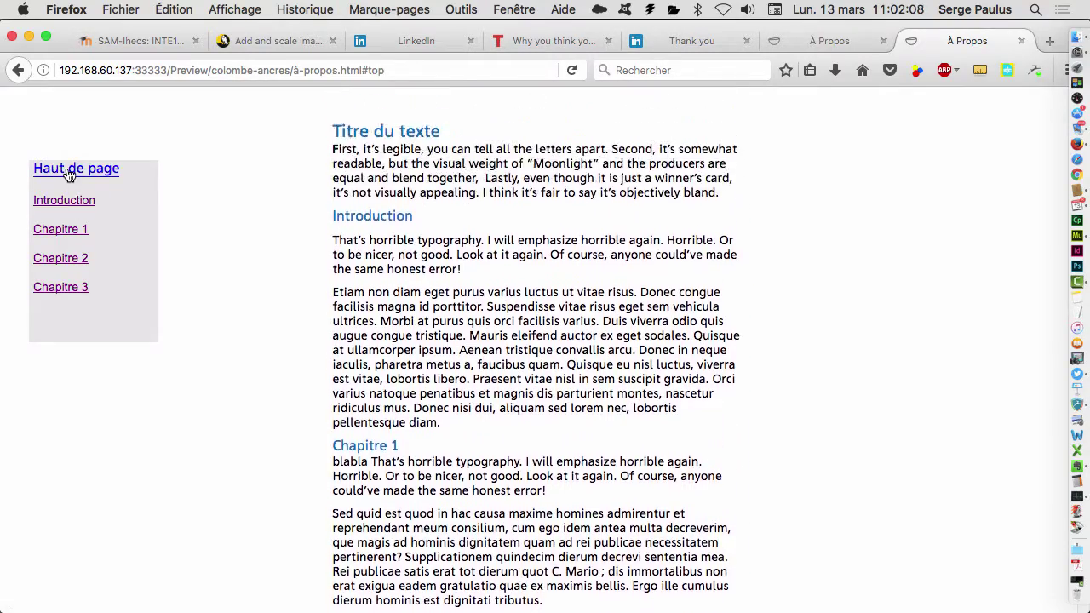
key(super+Tab)
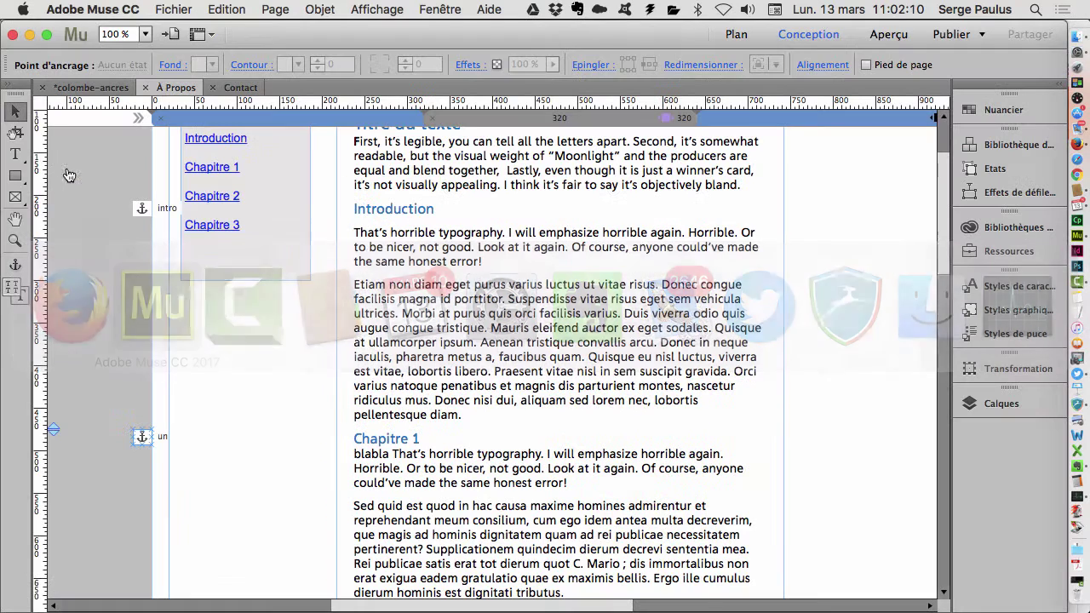
- Place a Contact simple form widget under the header of the Contact page
click(241, 88)
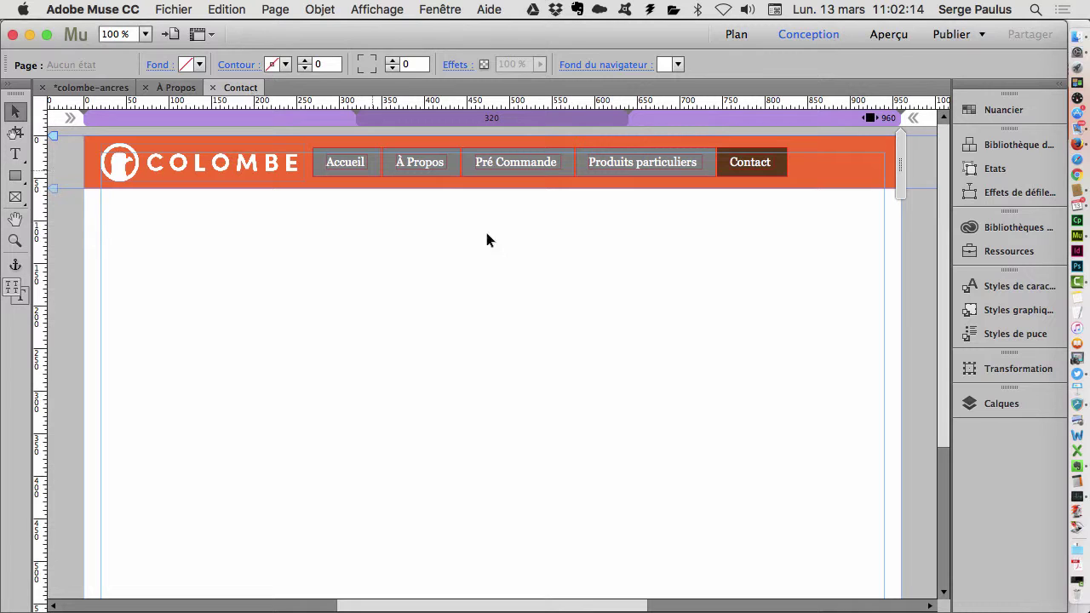
click(978, 143)
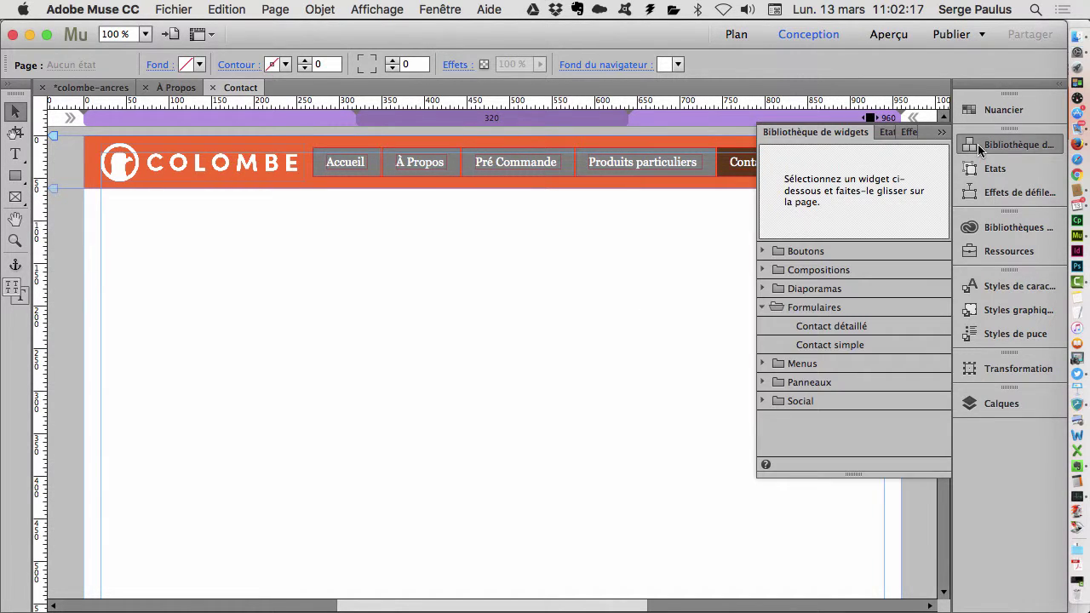
click(852, 346)
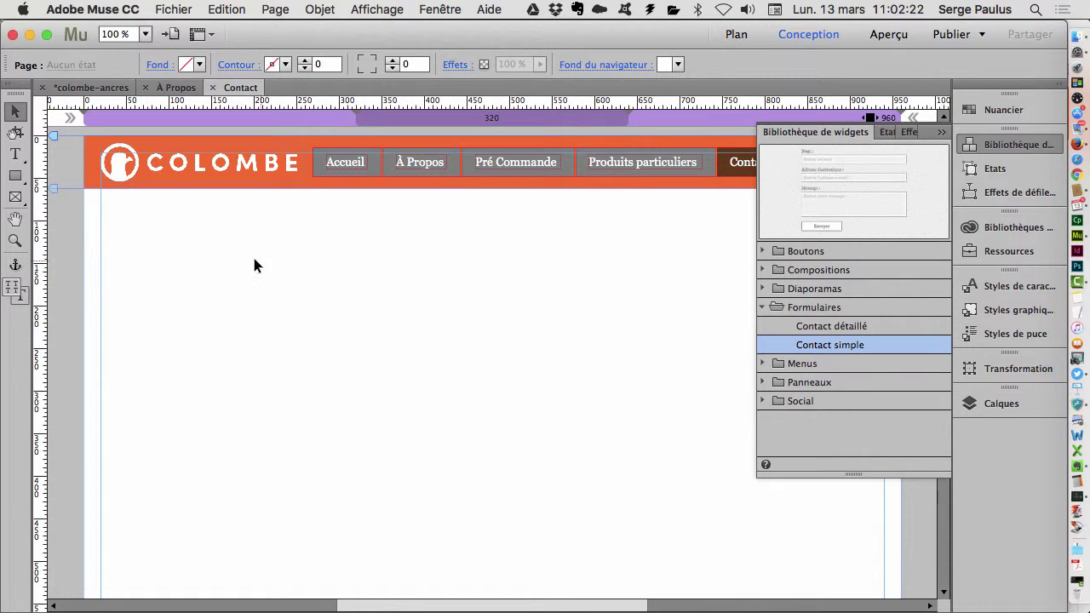
drag(829, 345, 247, 230)
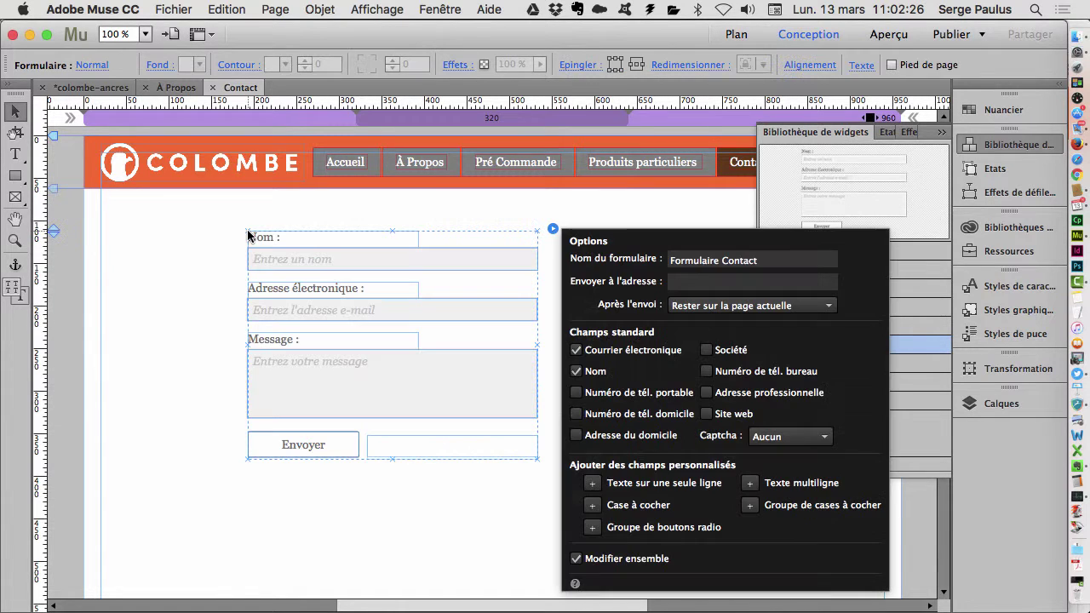
drag(343, 254, 251, 238)
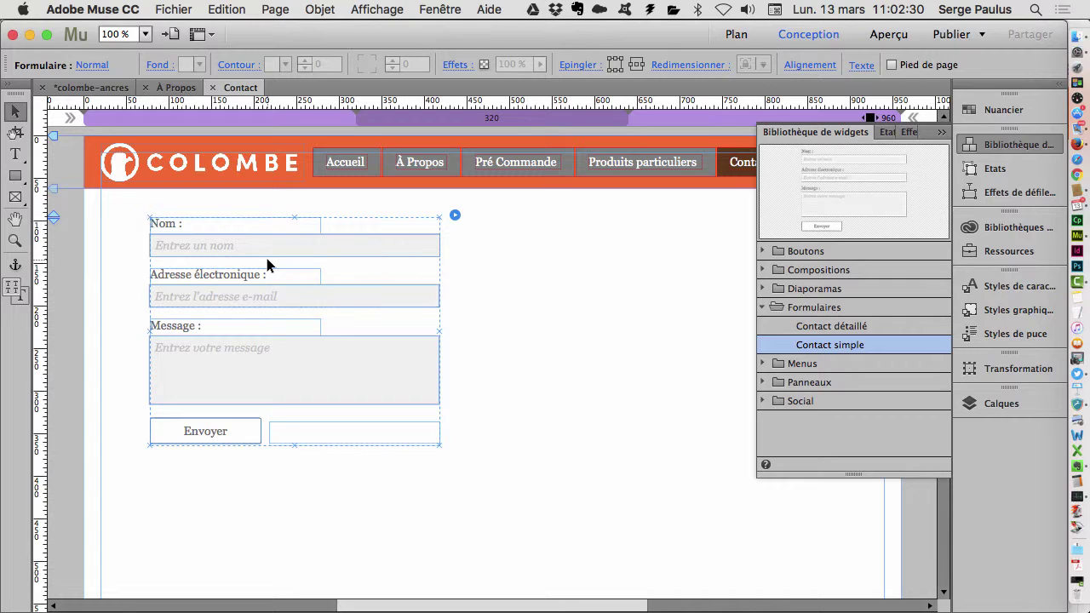
- Select the whole contact form and bring up its options panel
click(305, 364)
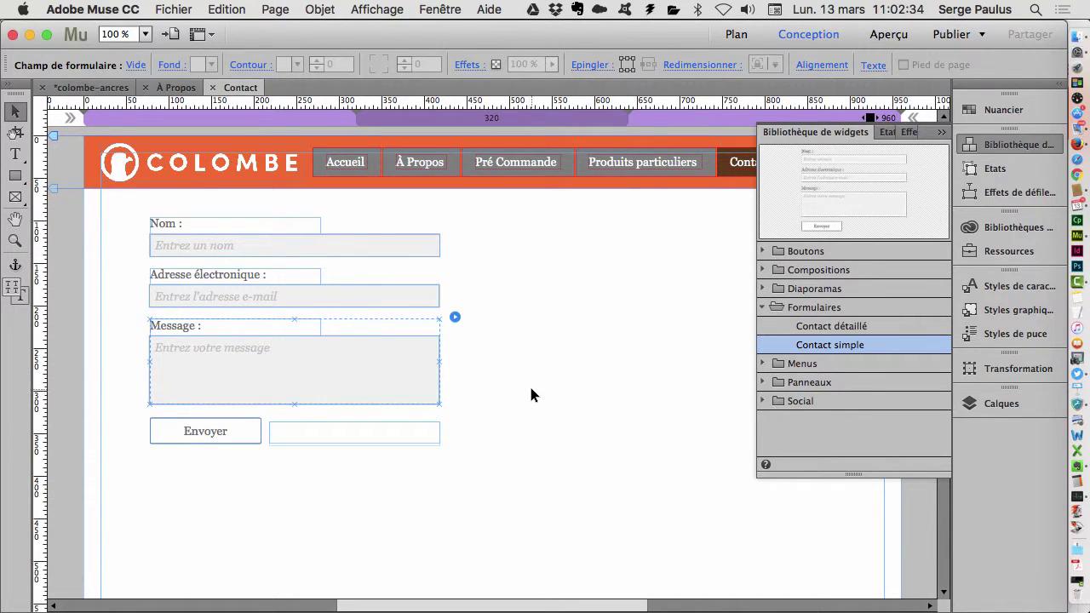
click(313, 251)
click(503, 375)
click(295, 240)
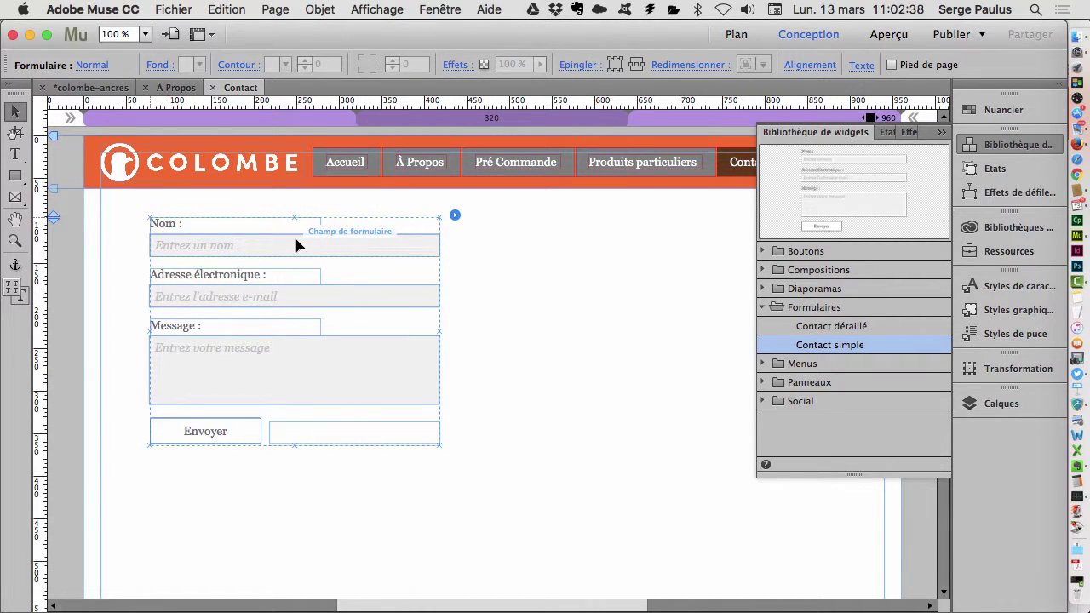
click(455, 215)
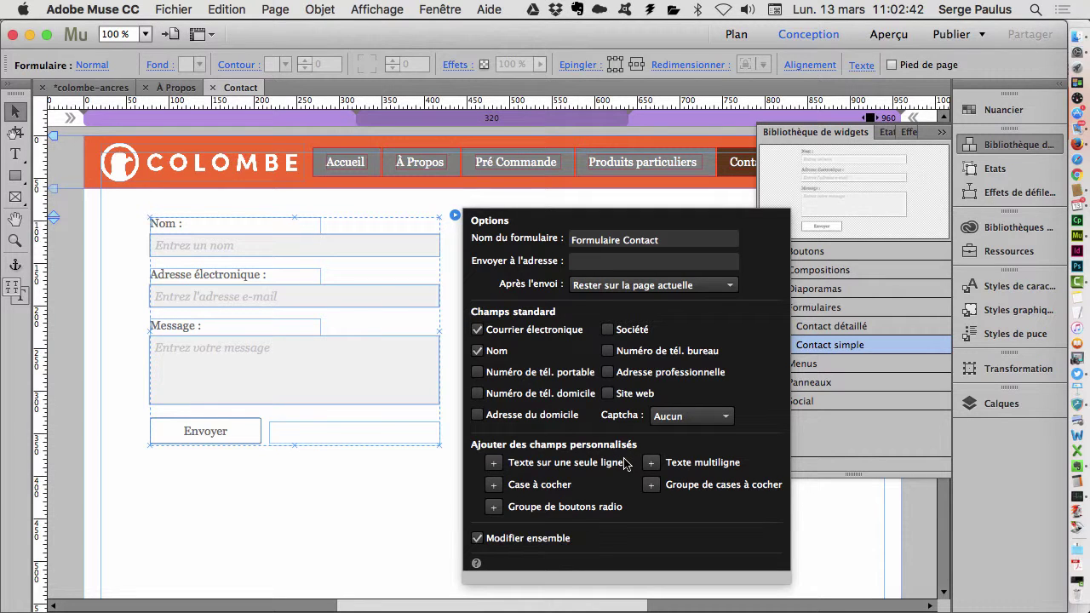
- Enter the site owner's e-mail address as the form recipient and keep 'Rester sur la page actuelle' after sending
click(615, 262)
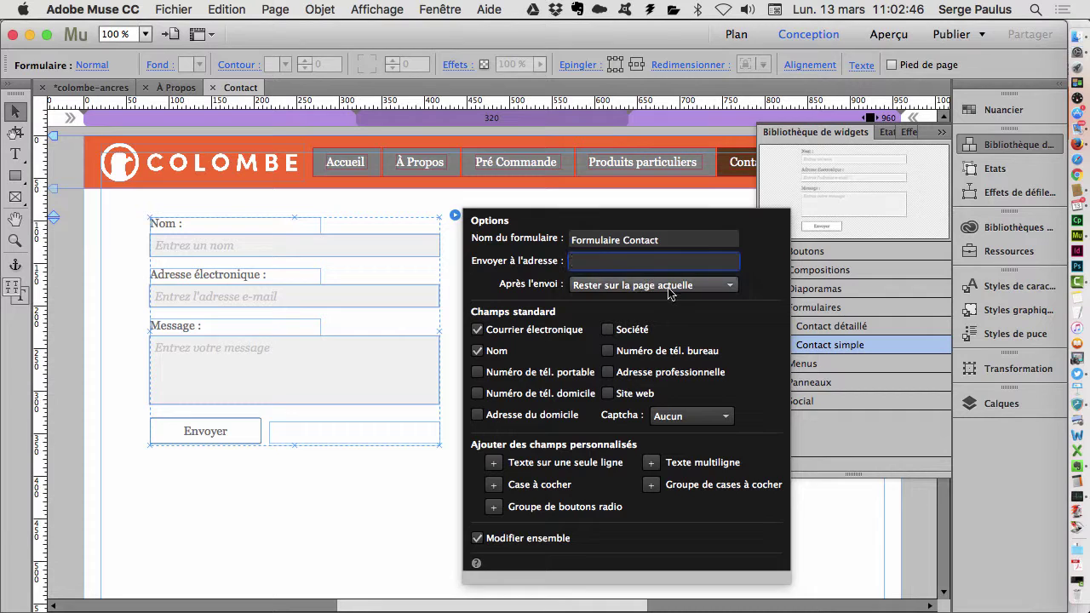
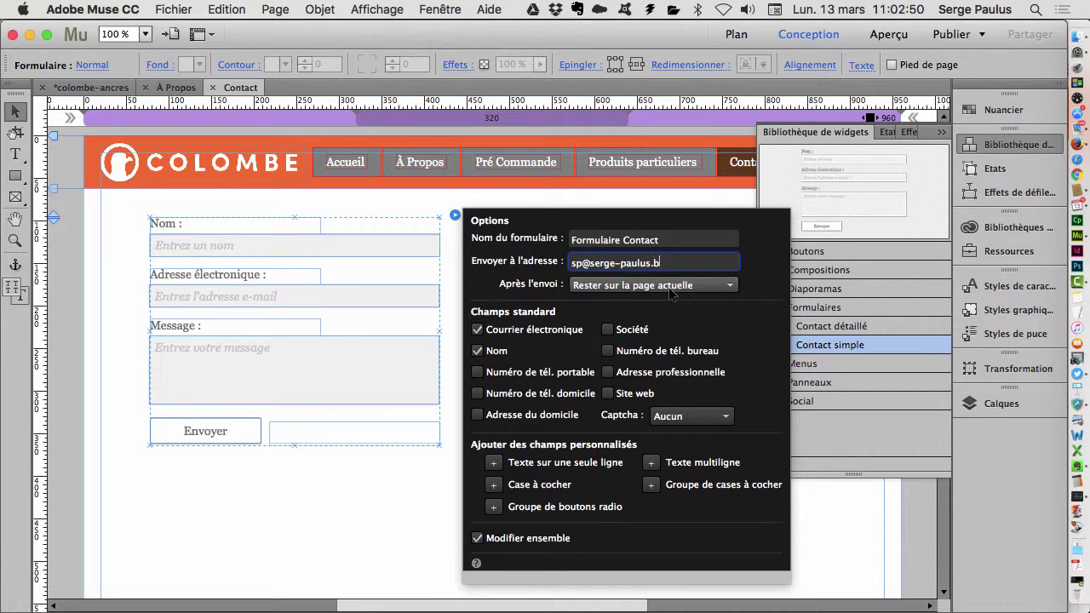
click(600, 294)
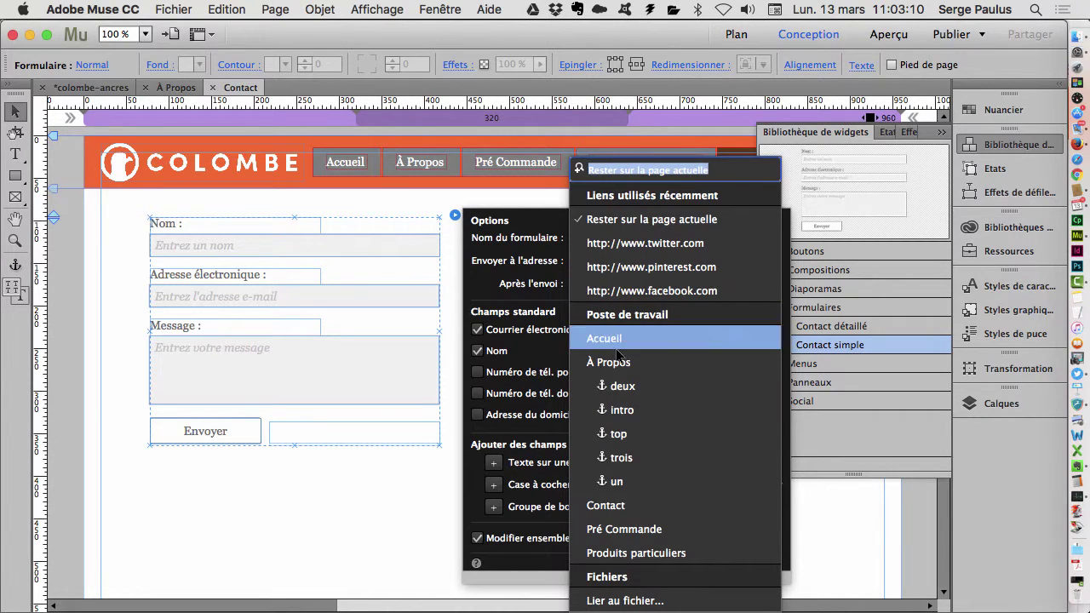
click(496, 248)
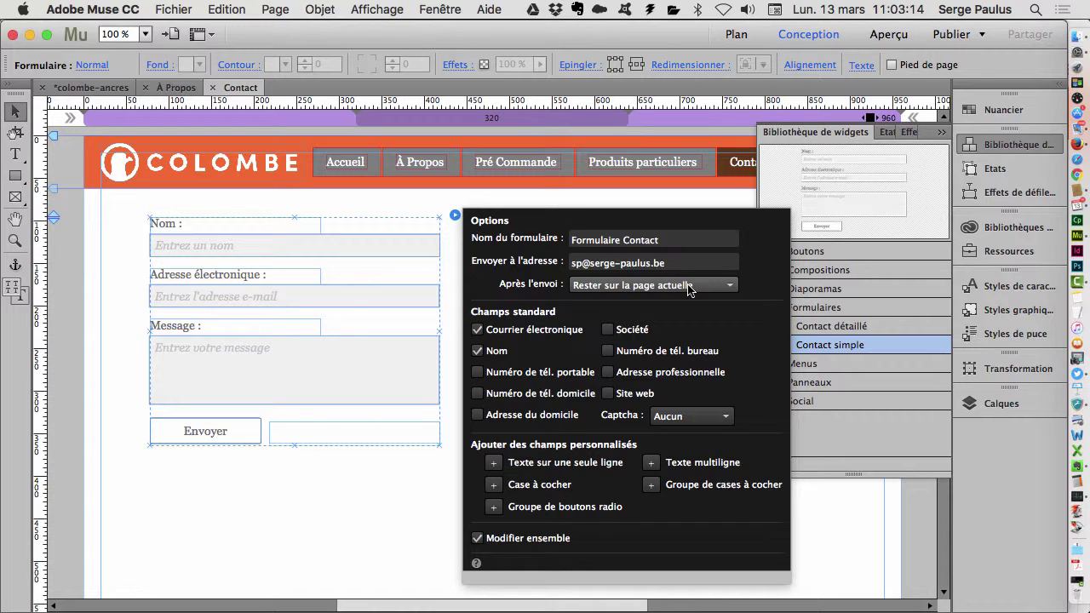
- Tick Société under Champs standard, leaving the mobile phone field unchecked
click(478, 373)
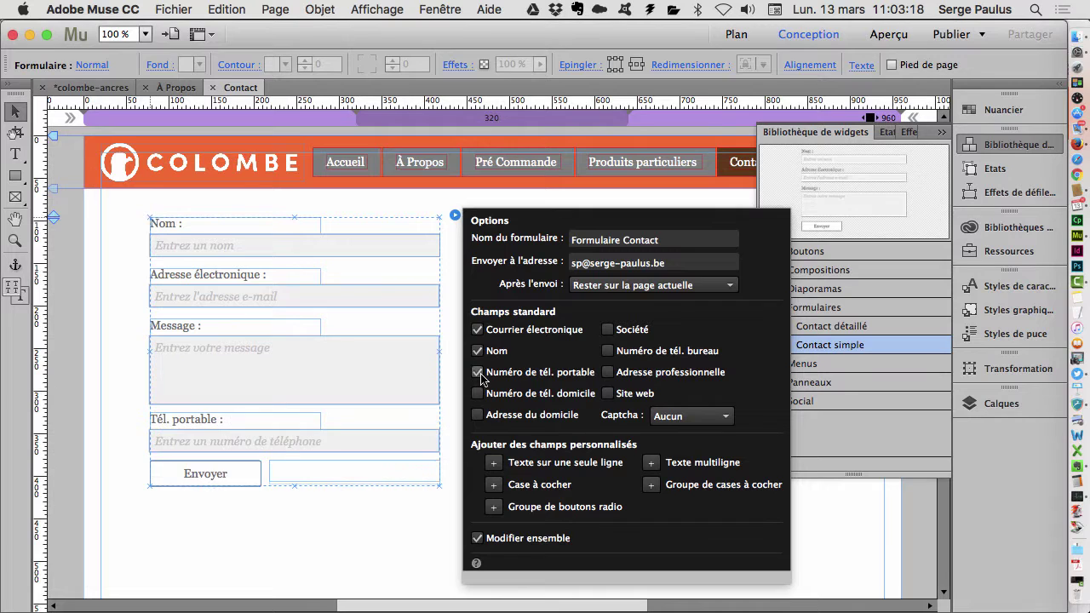
click(477, 373)
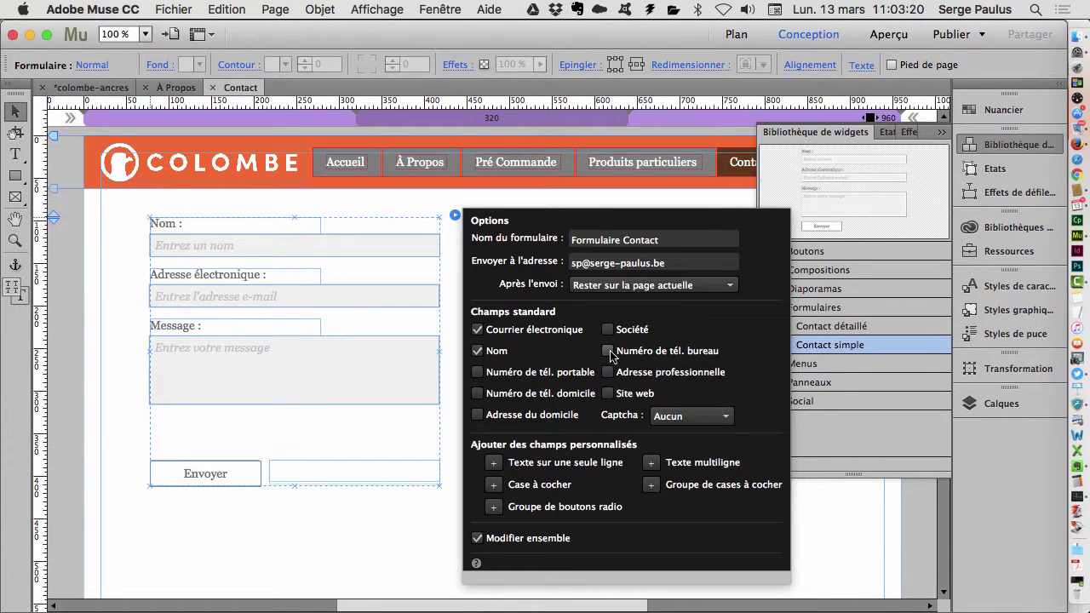
click(609, 330)
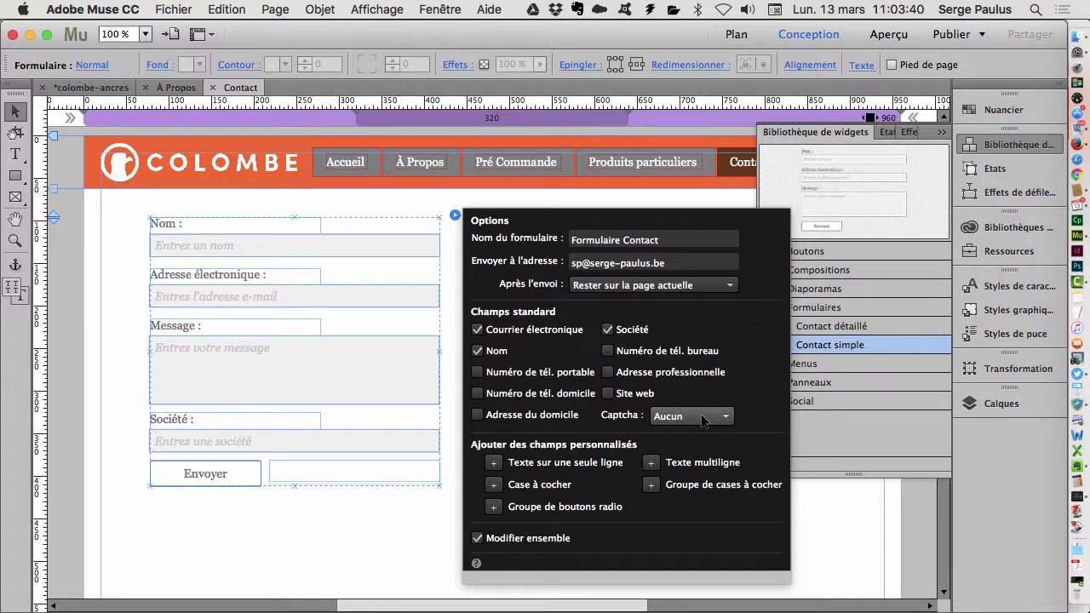
click(704, 422)
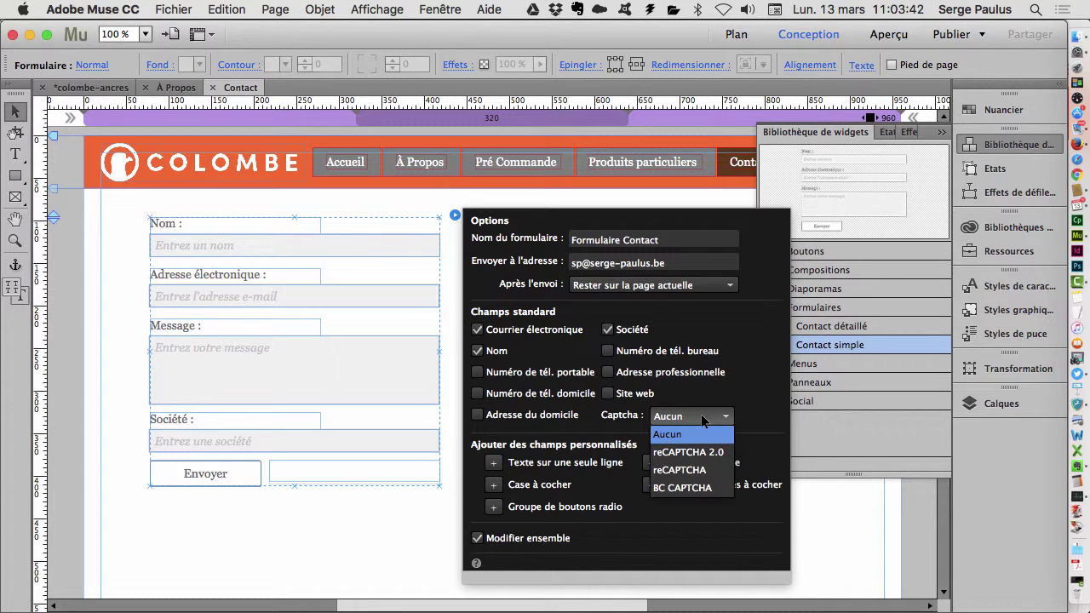
- Set the contact form's Captcha to reCAPTCHA and look over the new captcha field
click(691, 473)
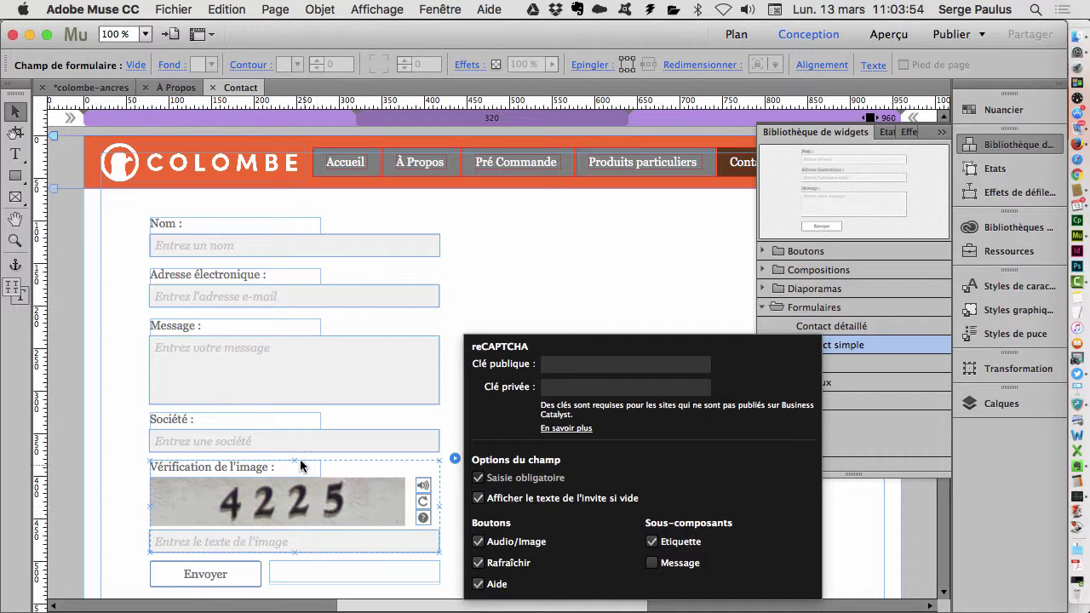
scroll(298, 456, down, 5)
scroll(297, 456, up, 3)
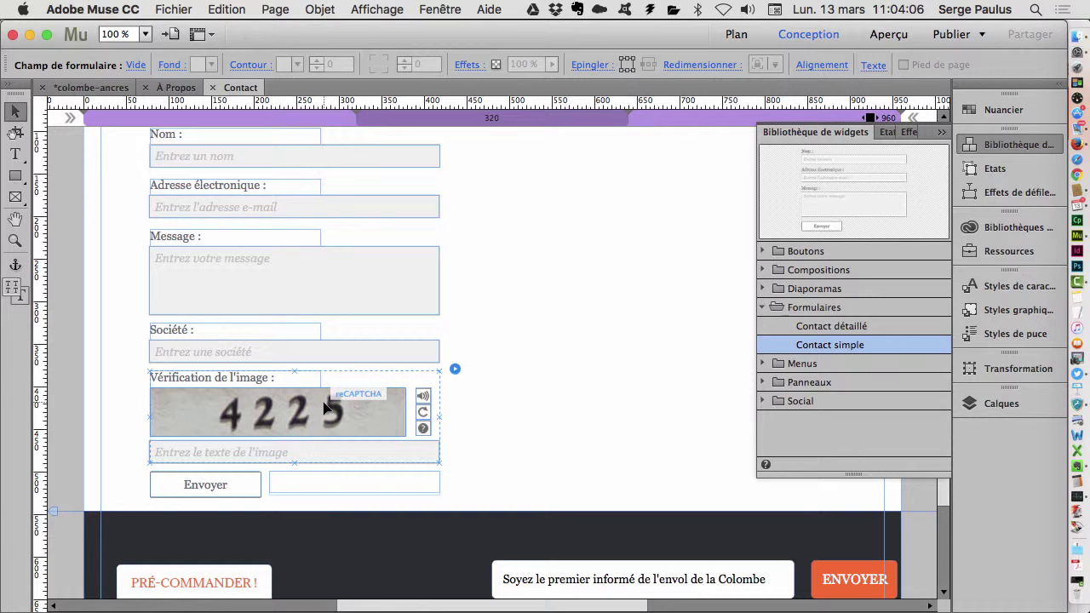
click(454, 370)
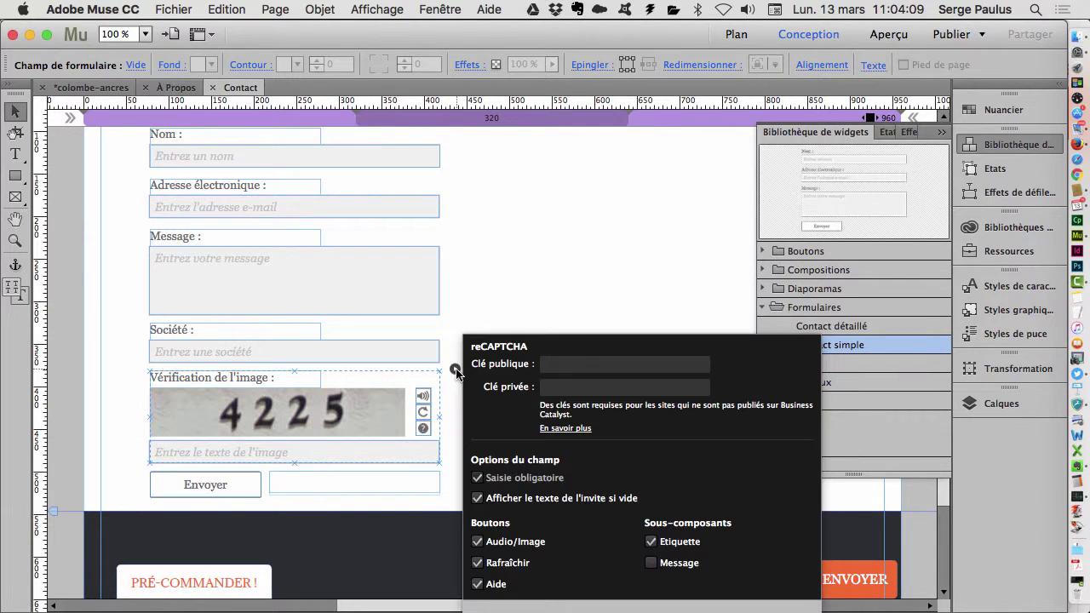
click(533, 308)
- Change the form's Captcha type to reCAPTCHA 2.0, then bring Firefox's À Propos preview forward
scroll(452, 371, up, 3)
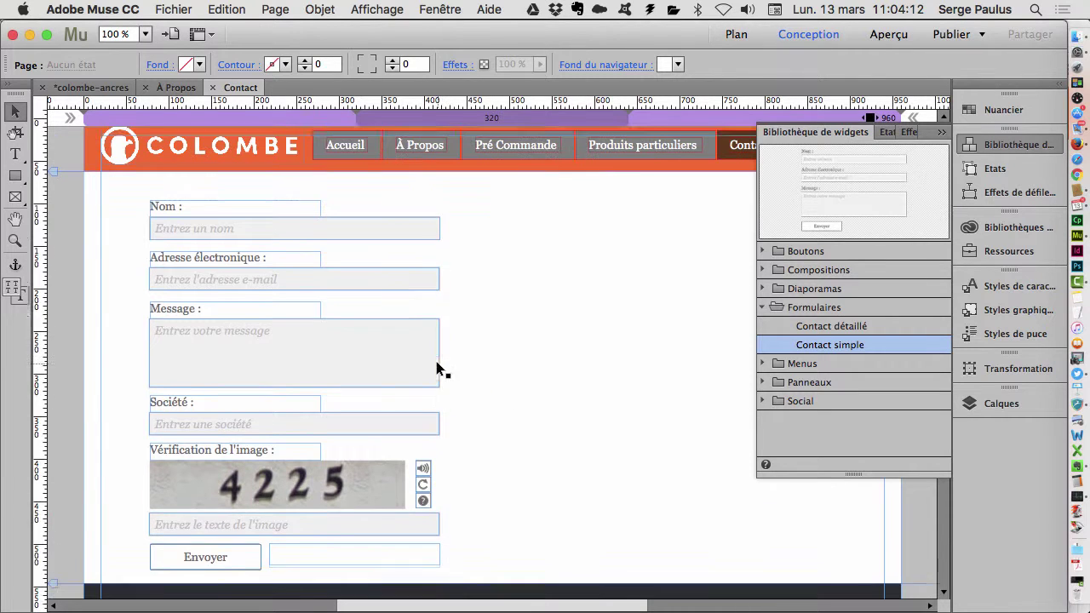
click(372, 240)
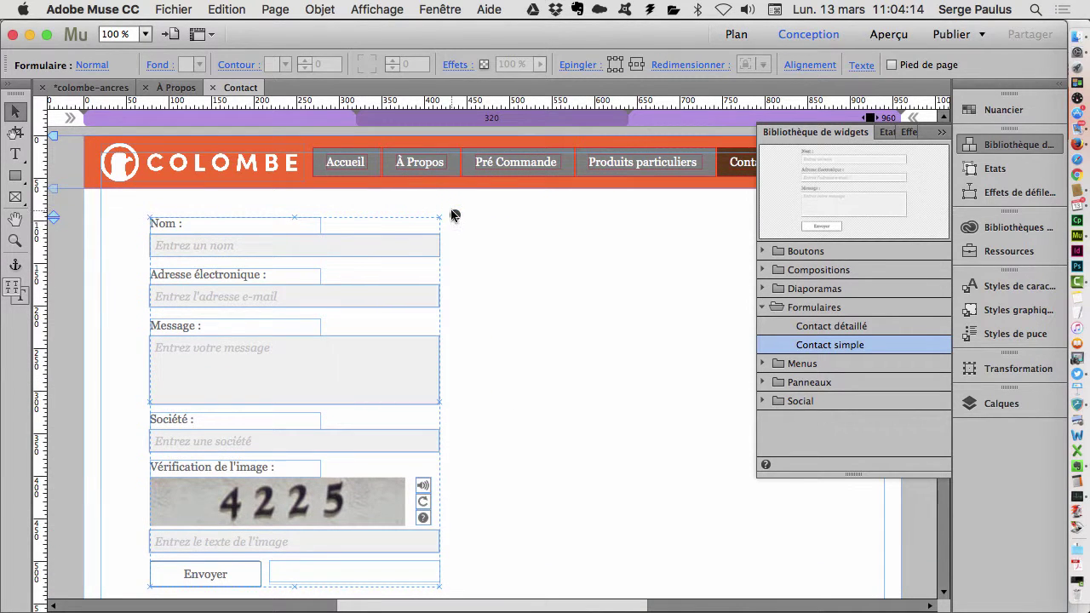
click(454, 214)
click(711, 416)
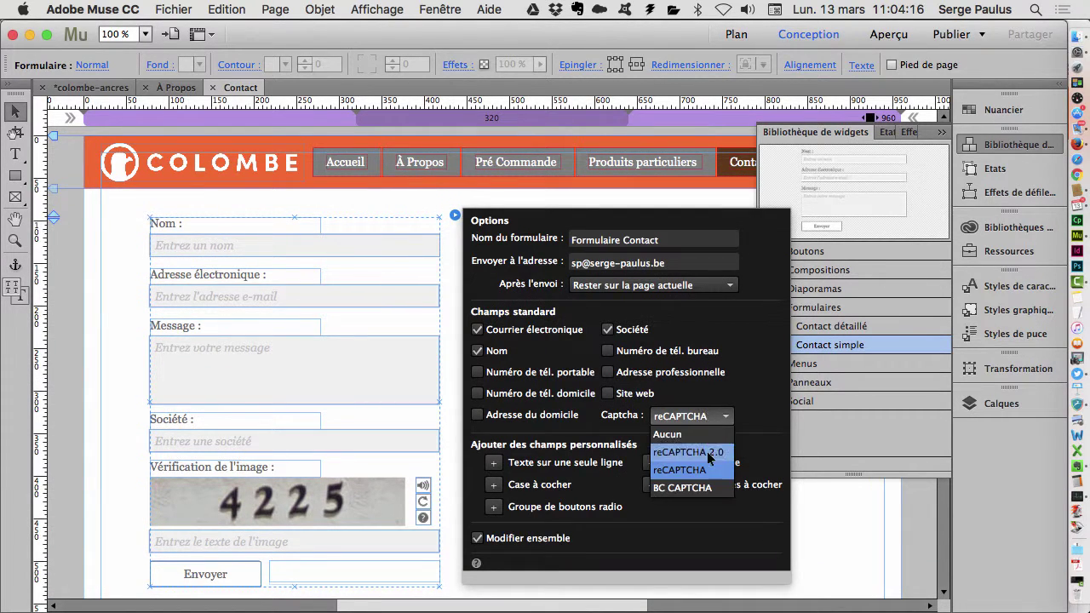
click(708, 453)
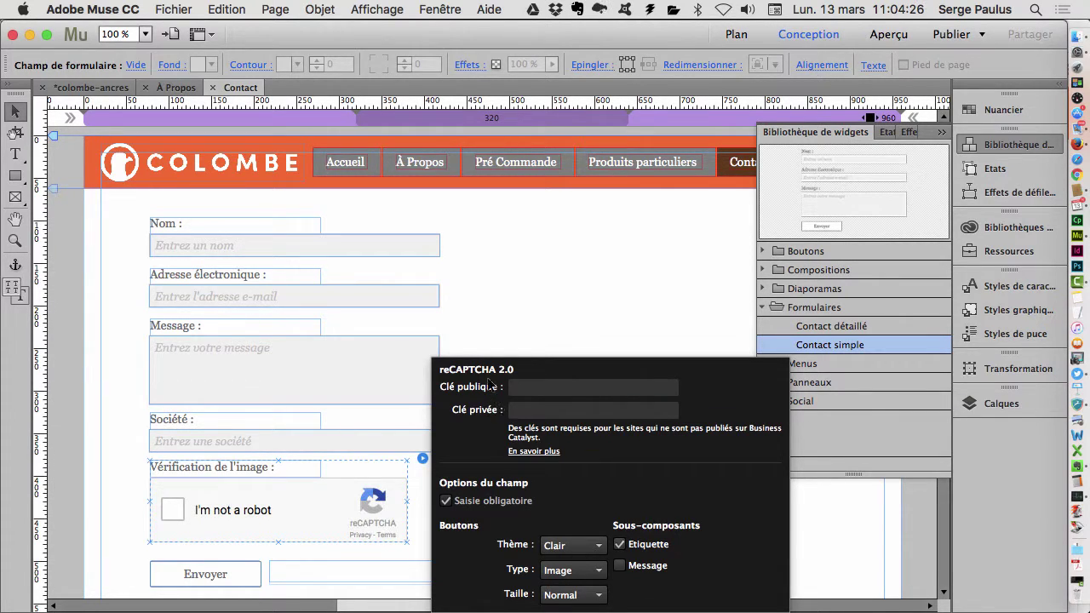
key(super+Tab)
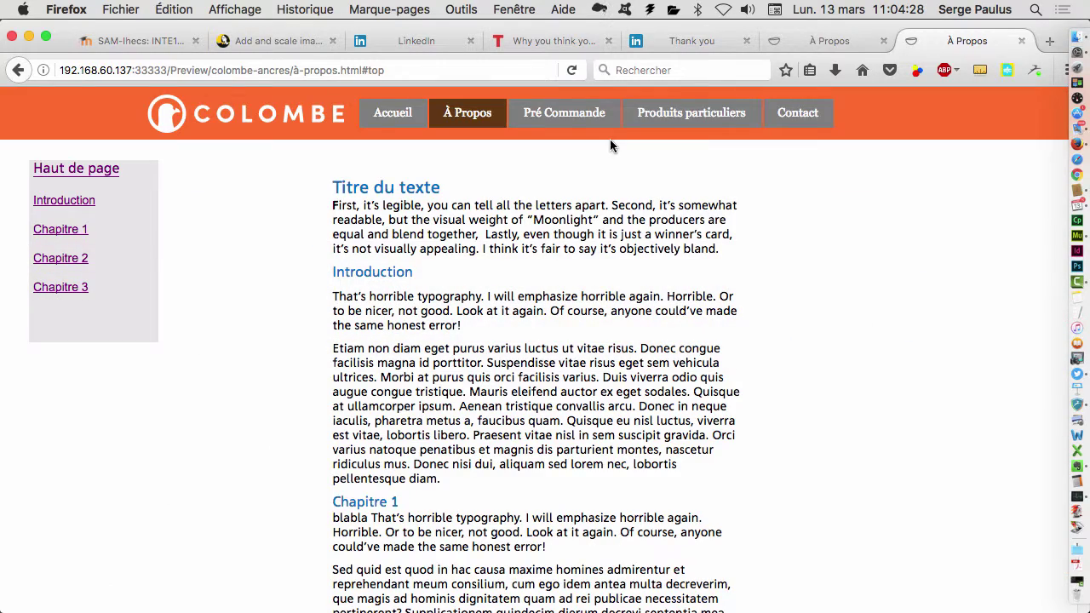
click(830, 46)
- Close the À Propos preview and reopen the reCAPTCHA admin key list from Historique in a new tab
key(super+w)
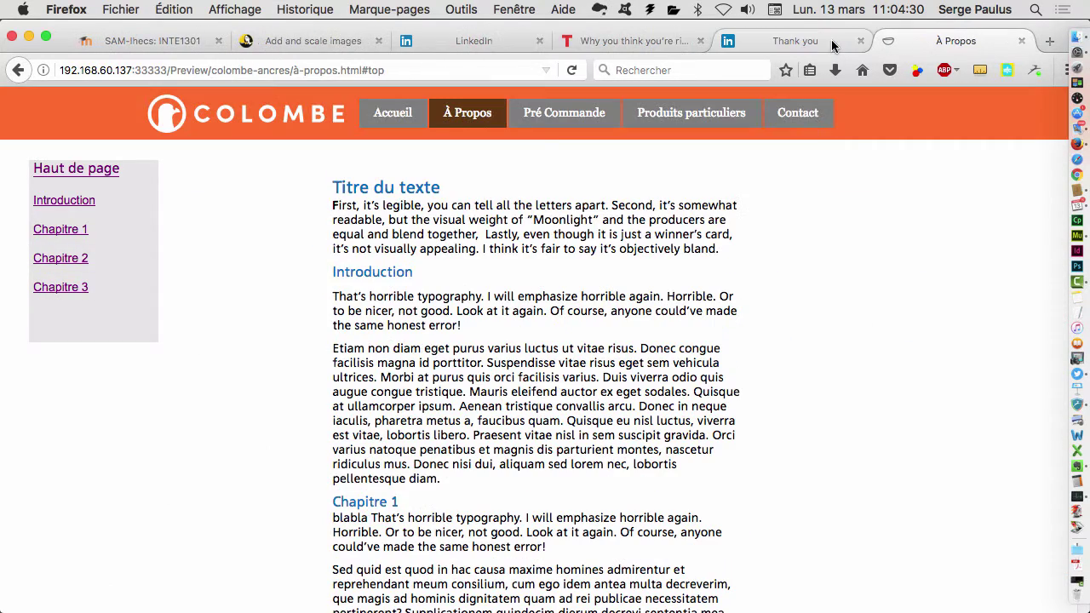
click(1049, 41)
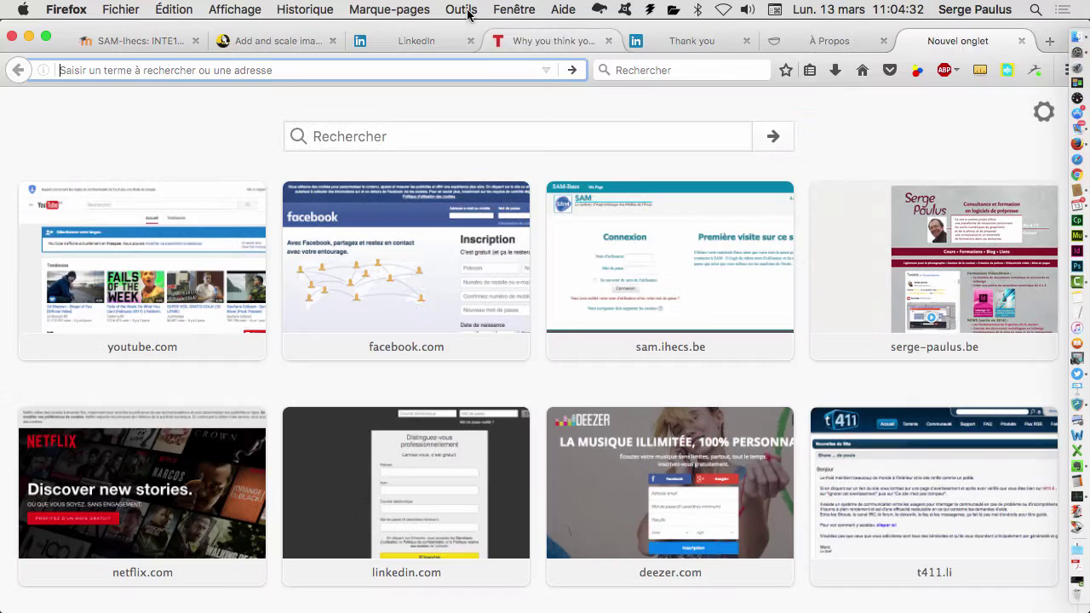
click(117, 8)
mouse_move(328, 8)
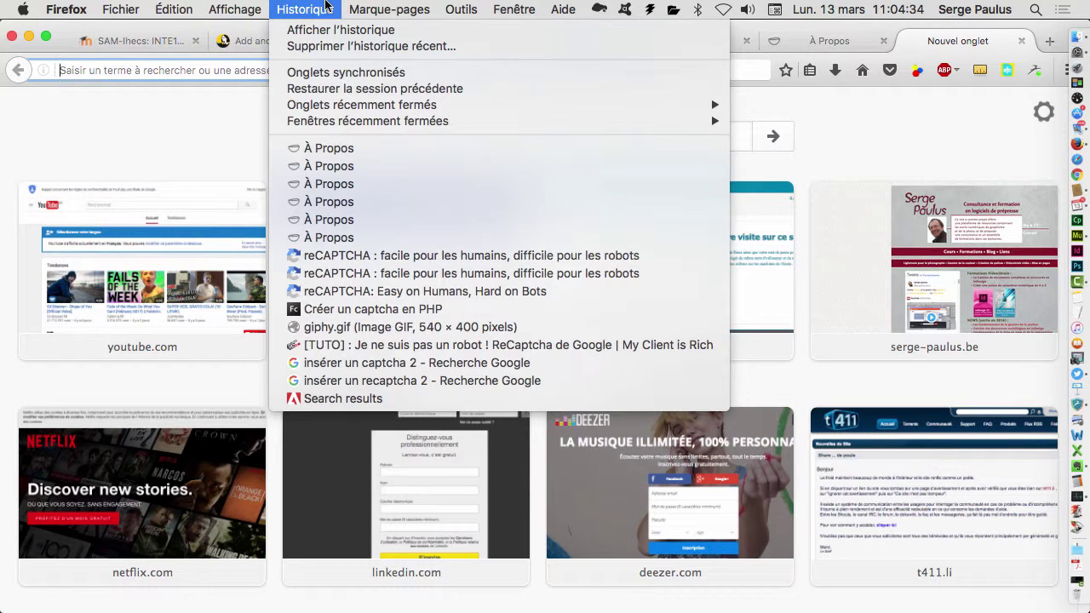
click(344, 255)
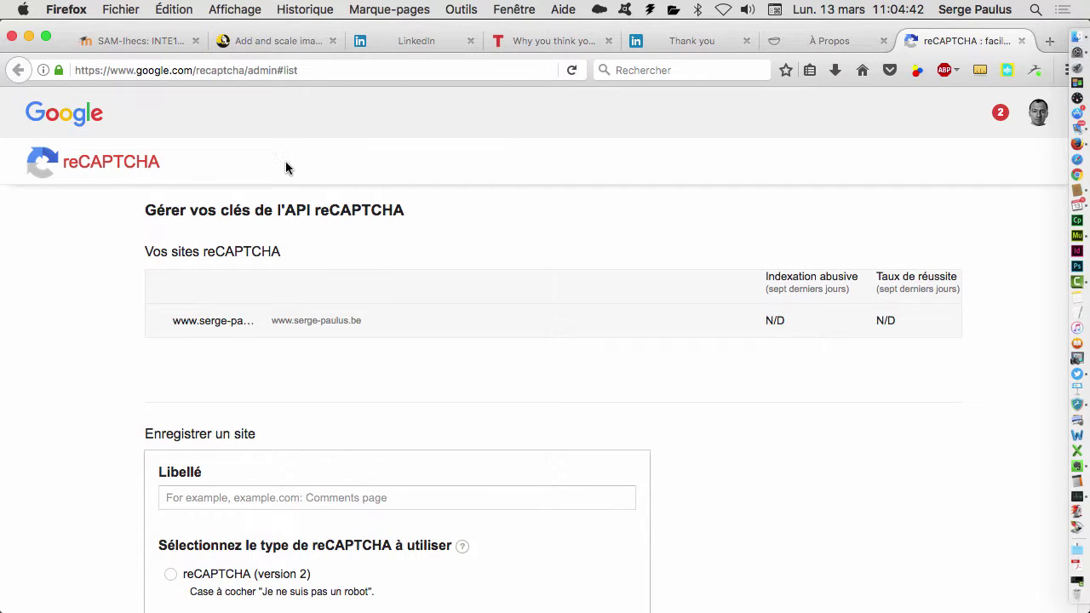
scroll(289, 160, down, 2)
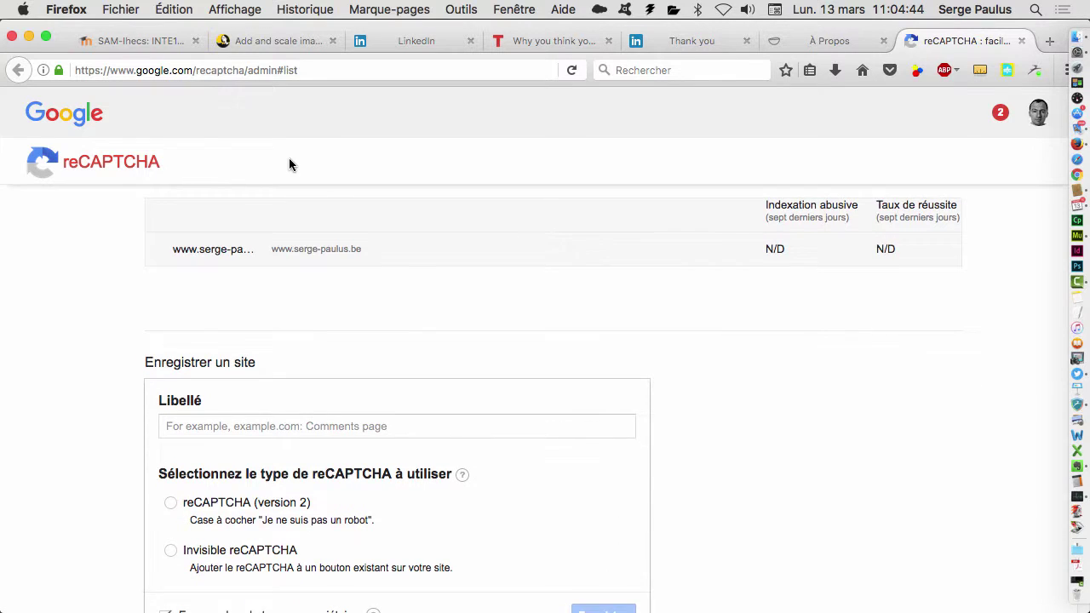
scroll(288, 159, up, 2)
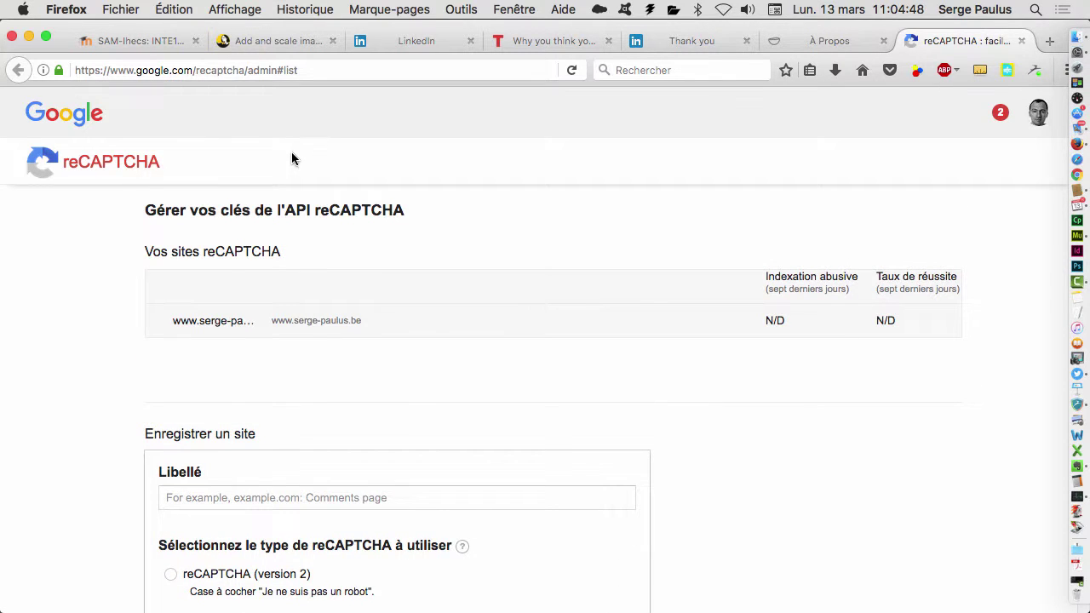
key(super+Tab)
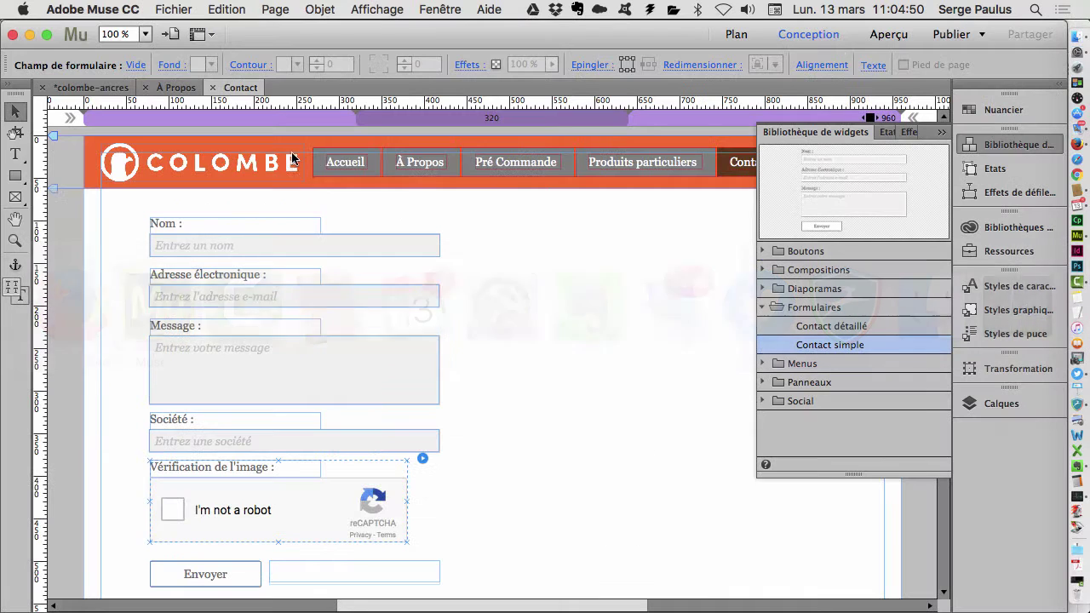
- Make the Nom field required, trying its Etiquette and Message toggles but leaving them unchanged
click(542, 338)
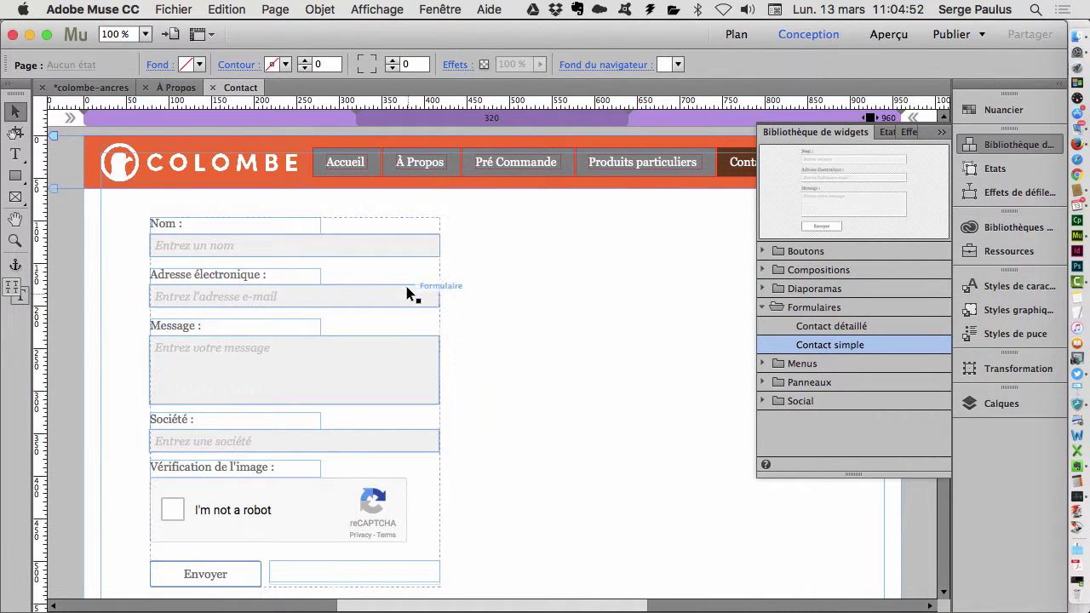
click(412, 251)
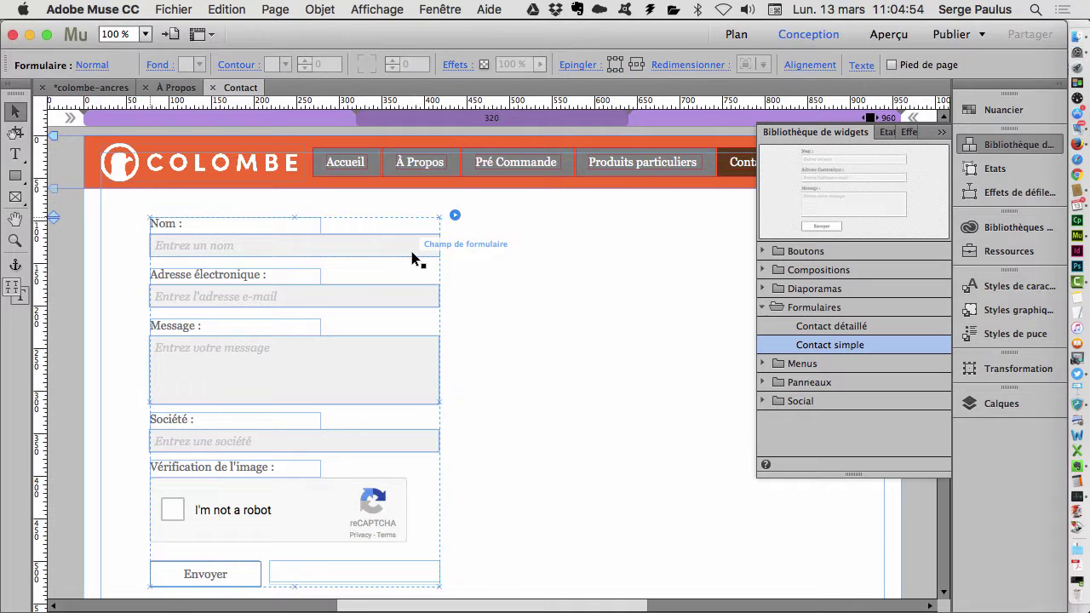
click(412, 251)
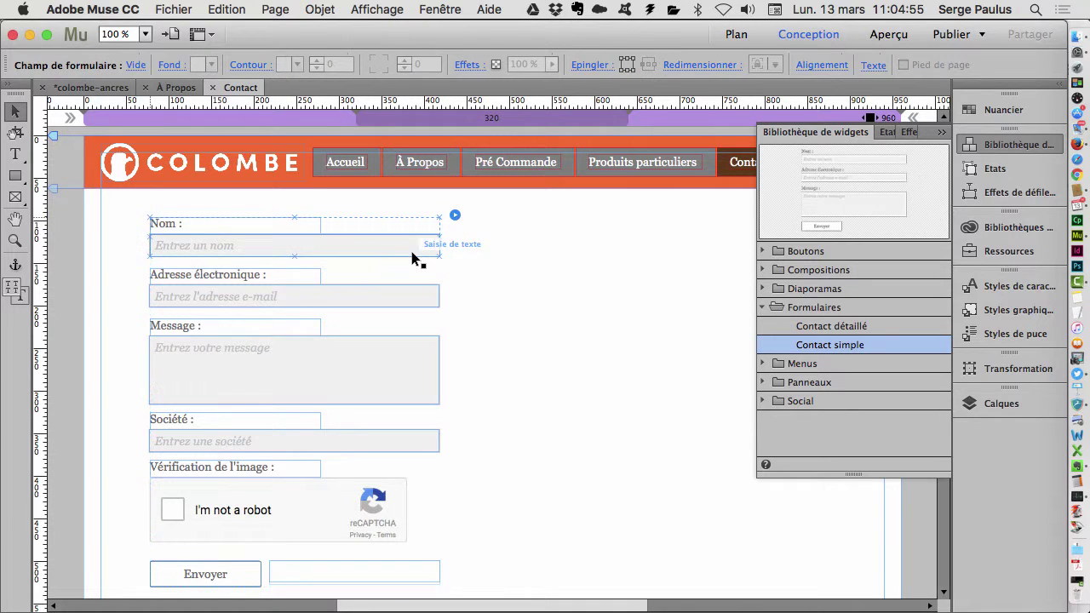
click(455, 214)
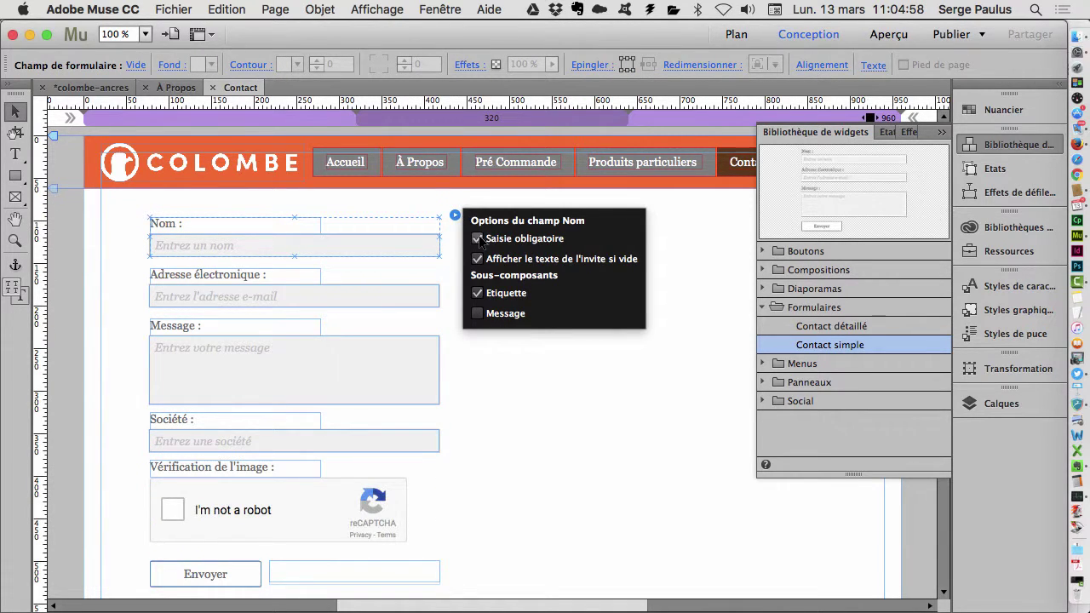
click(477, 240)
click(477, 293)
click(478, 293)
click(477, 314)
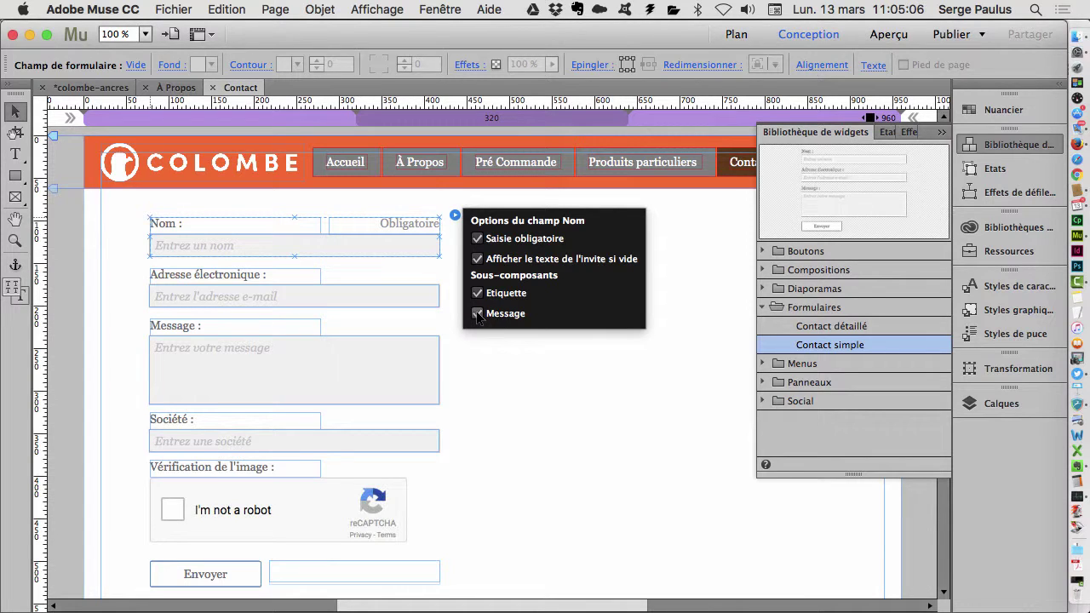
click(478, 314)
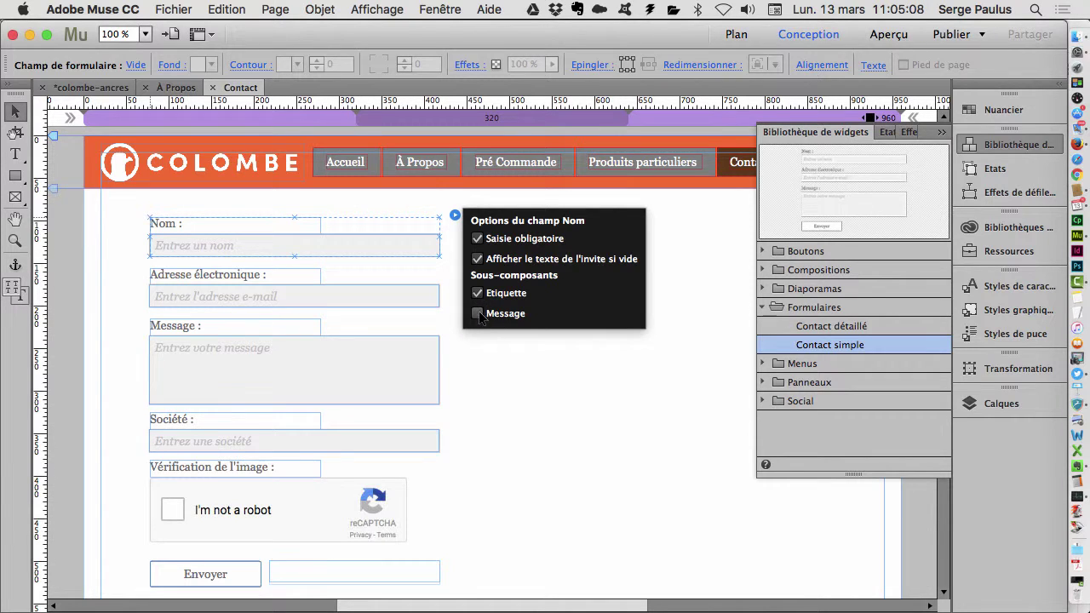
click(416, 300)
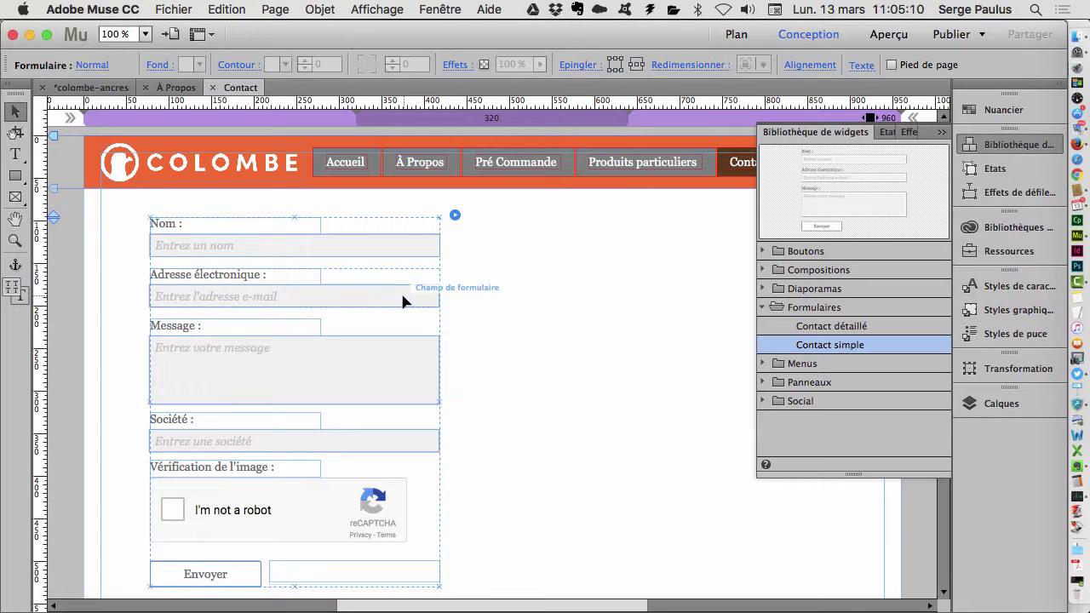
- Check the e-mail field's options, then uncheck Saisie obligatoire for the Société field
click(405, 300)
click(454, 268)
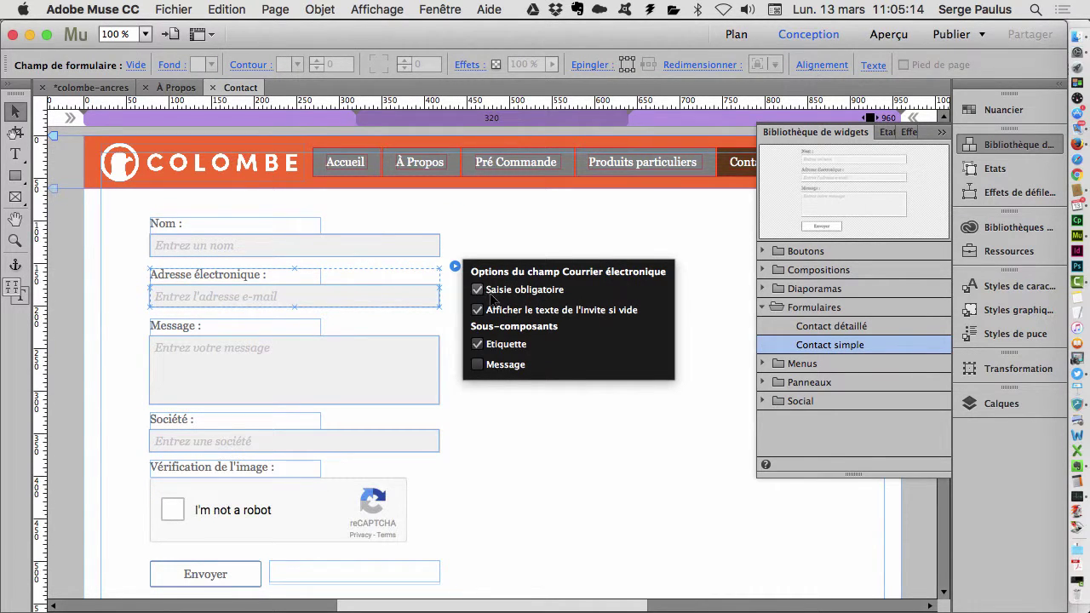
click(506, 443)
click(430, 438)
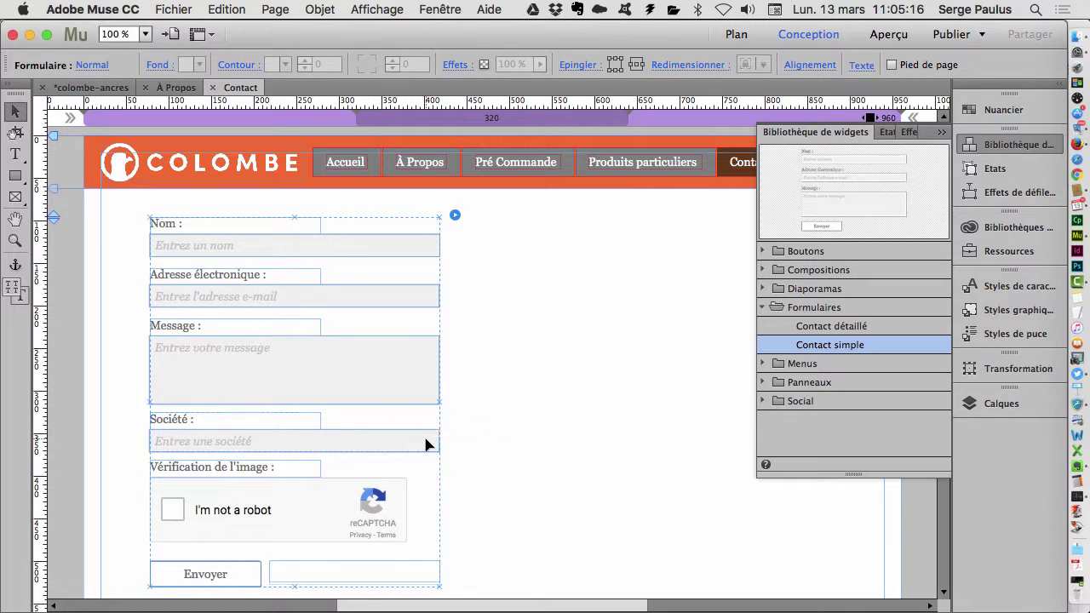
click(431, 442)
click(454, 411)
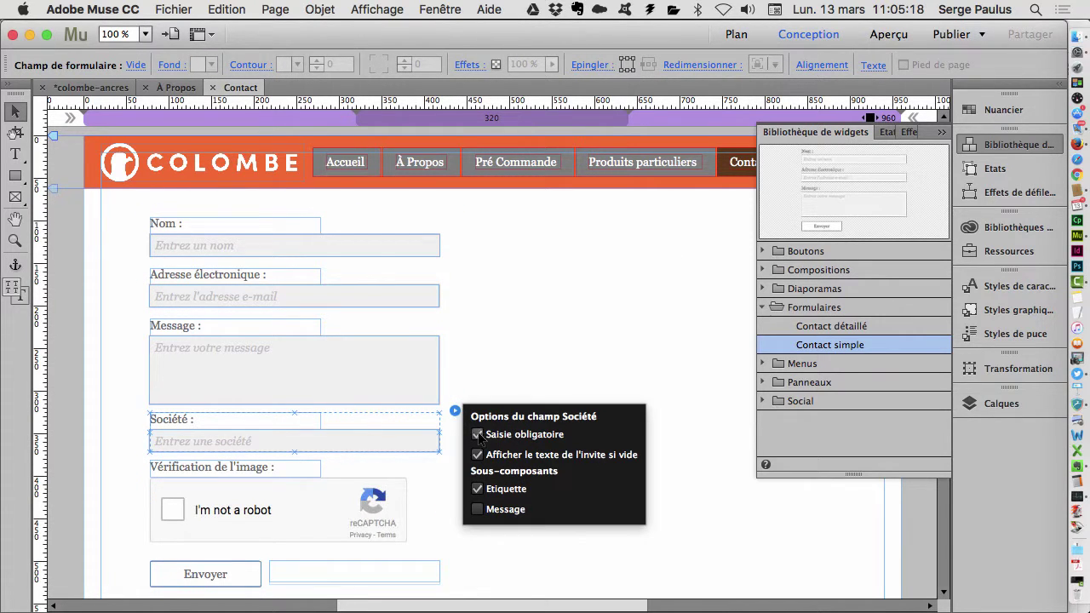
click(477, 436)
click(526, 350)
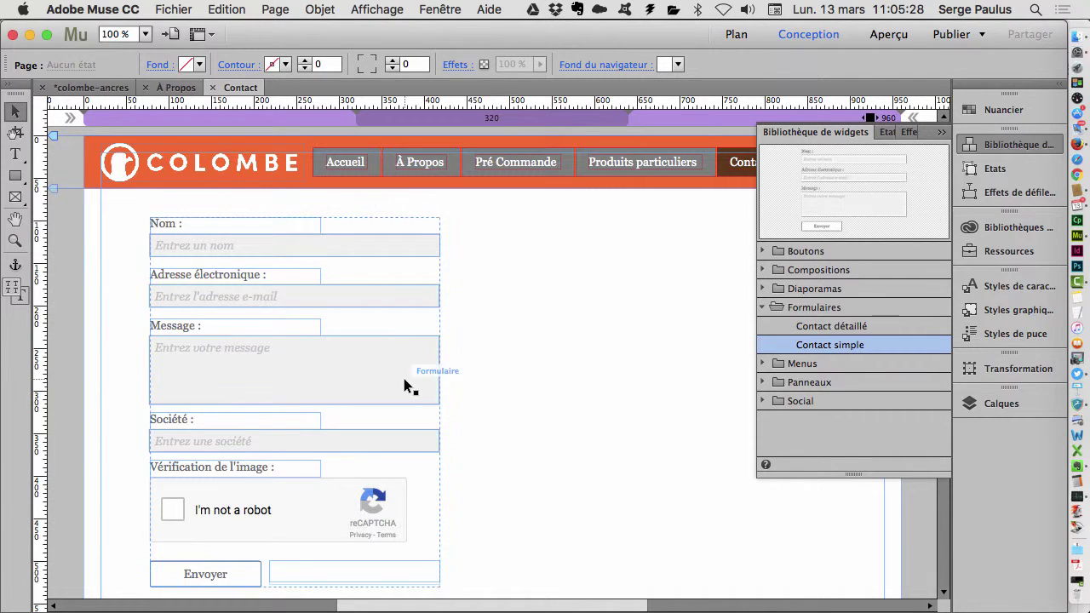
- Uncheck Société under Champs standard in the contact form's options
click(438, 379)
click(502, 400)
scroll(483, 384, down, 2)
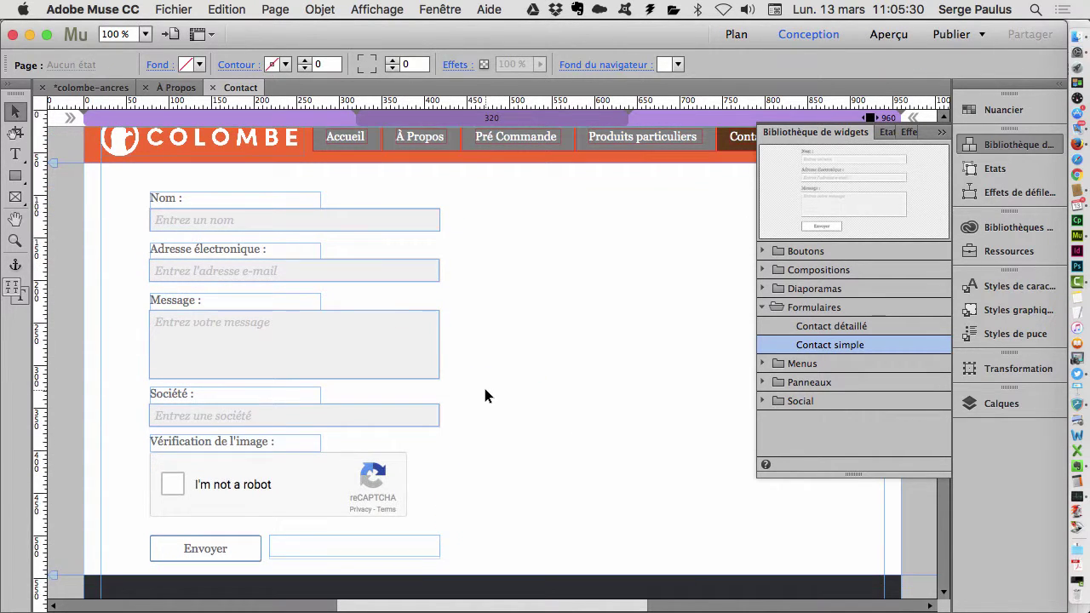
click(432, 345)
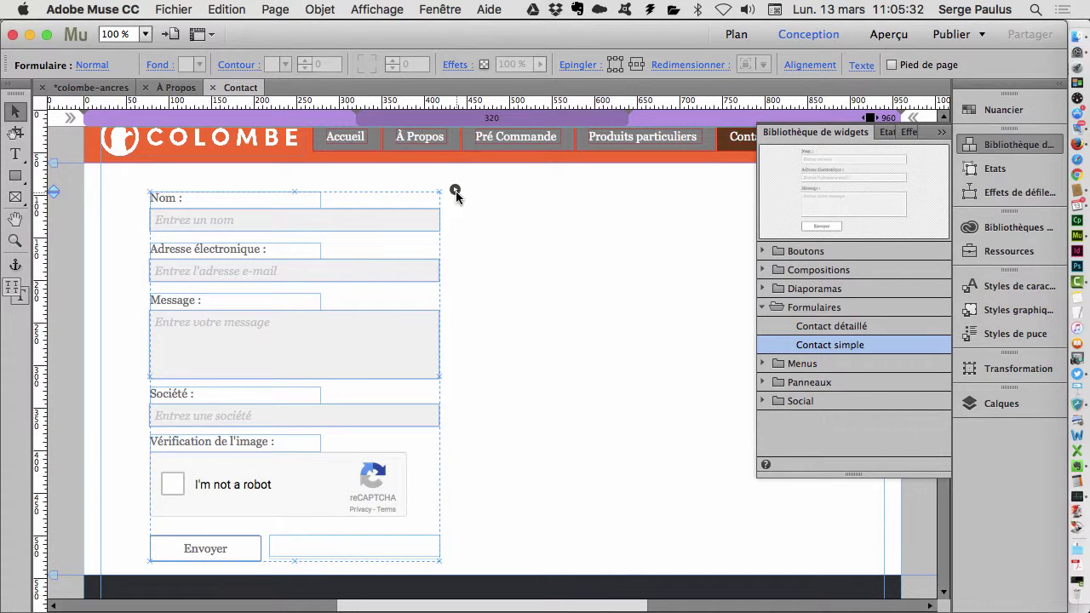
click(454, 189)
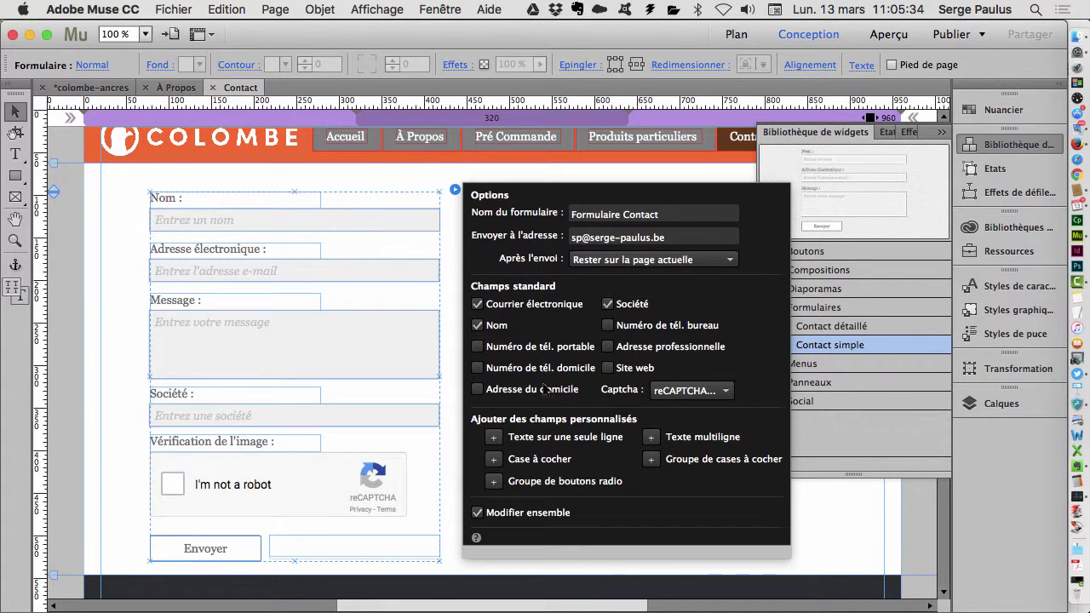
click(607, 304)
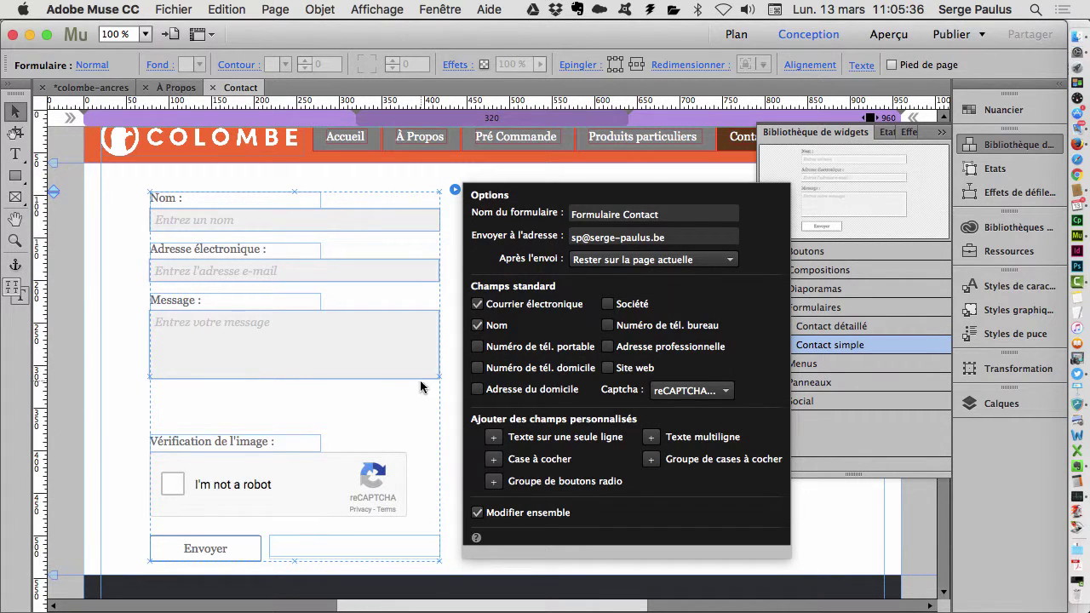
click(446, 383)
- Drag the Message field's bottom edge down to enlarge it to 340 × 116 px
click(390, 378)
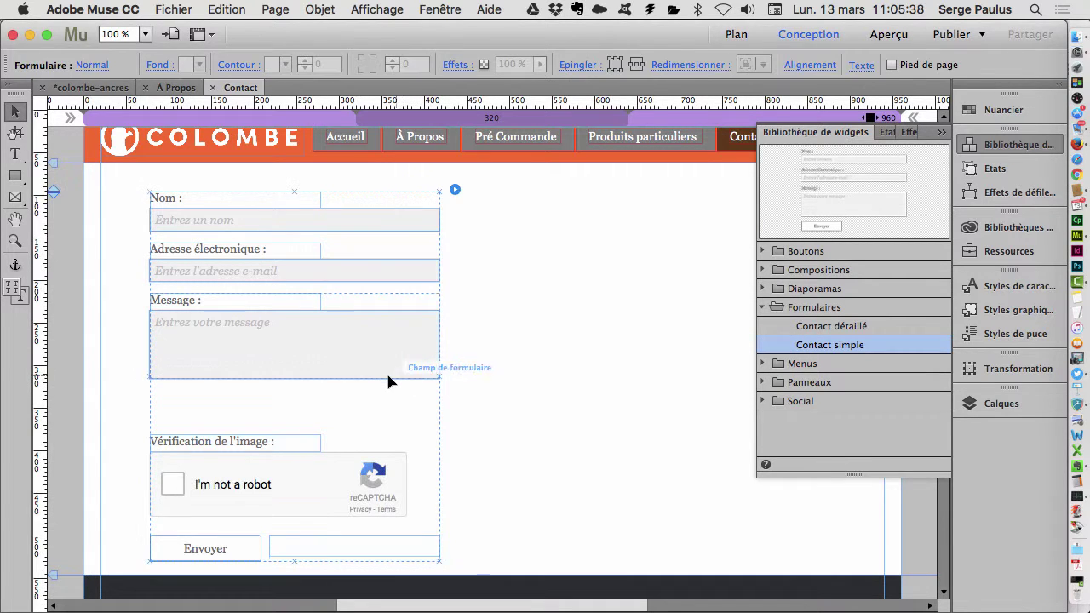
click(377, 378)
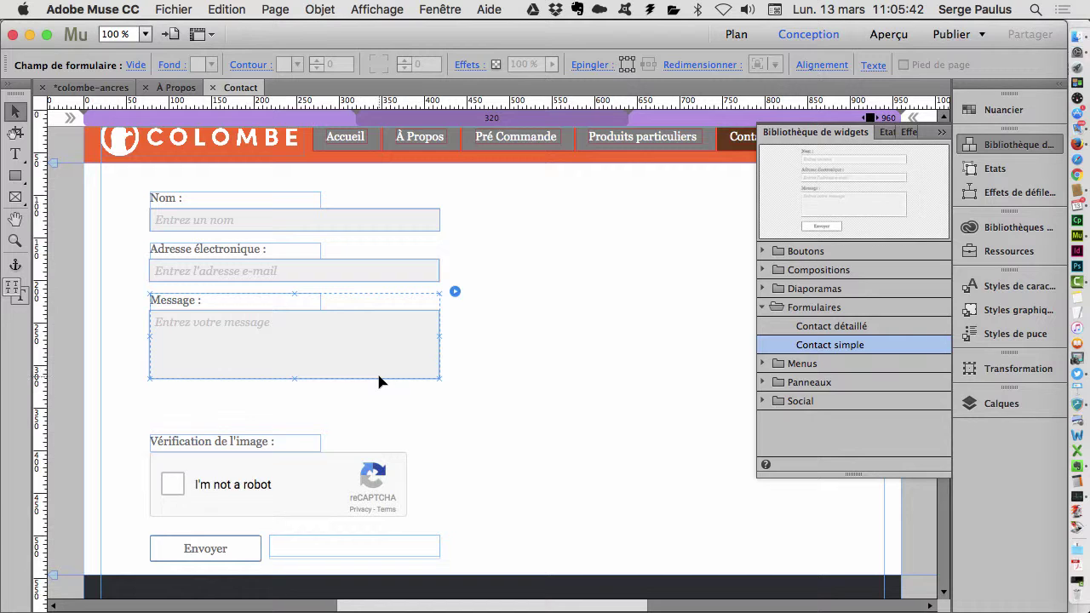
double_click(375, 370)
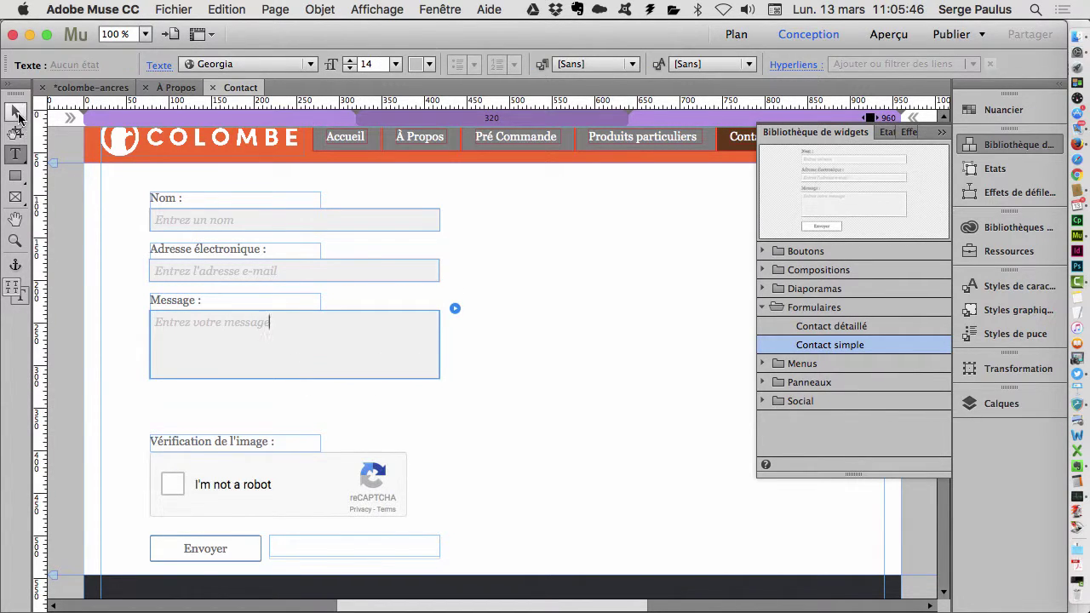
key(Escape)
drag(295, 379, 295, 418)
click(576, 412)
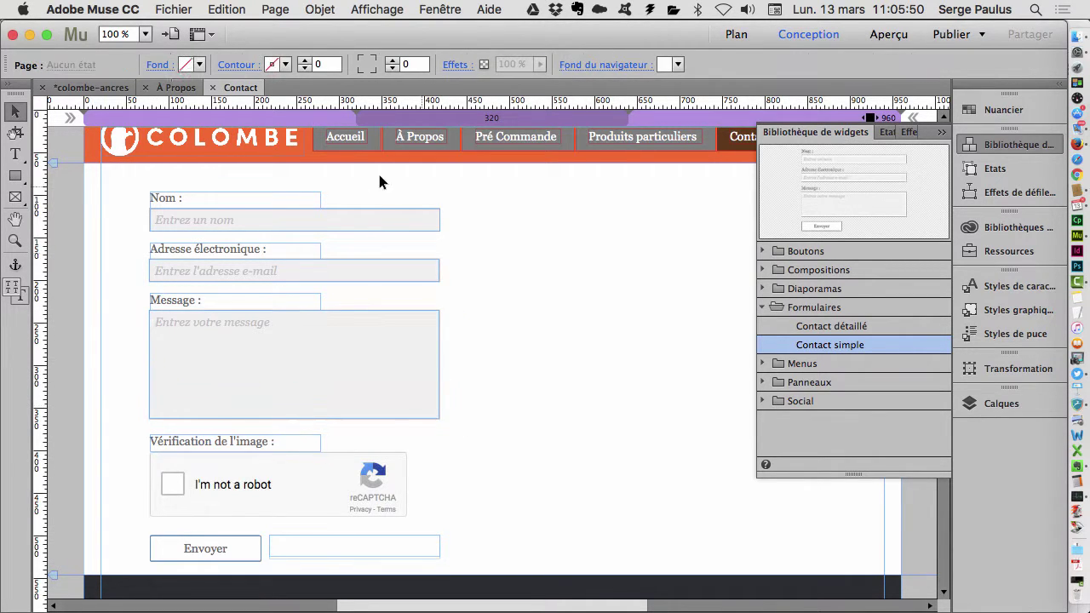
drag(377, 175, 506, 260)
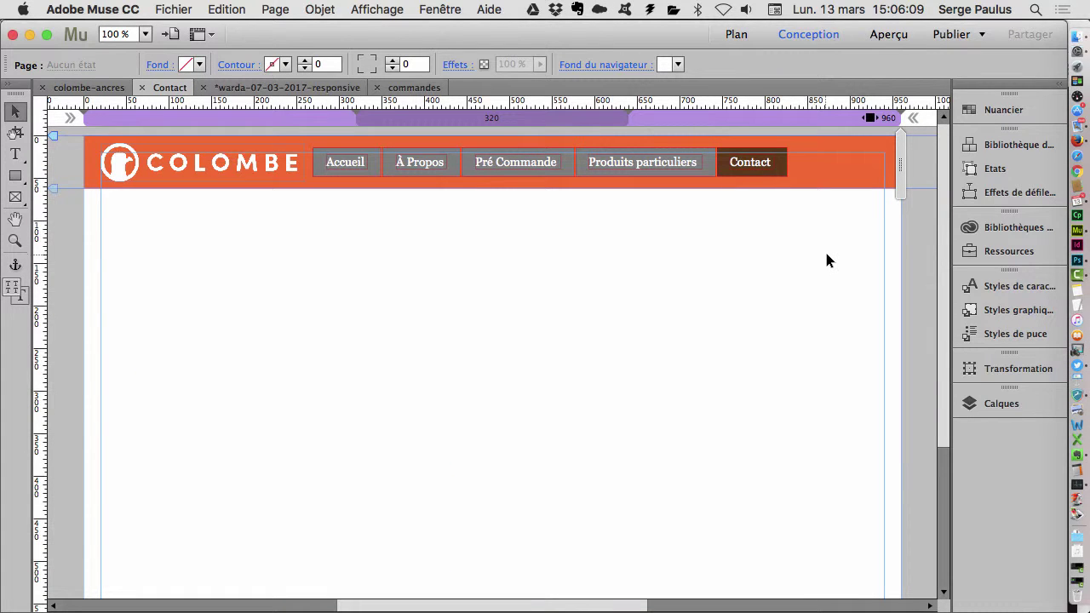
- Place the Contact détaillé widget from the widget library onto the page, nudged left
click(1018, 144)
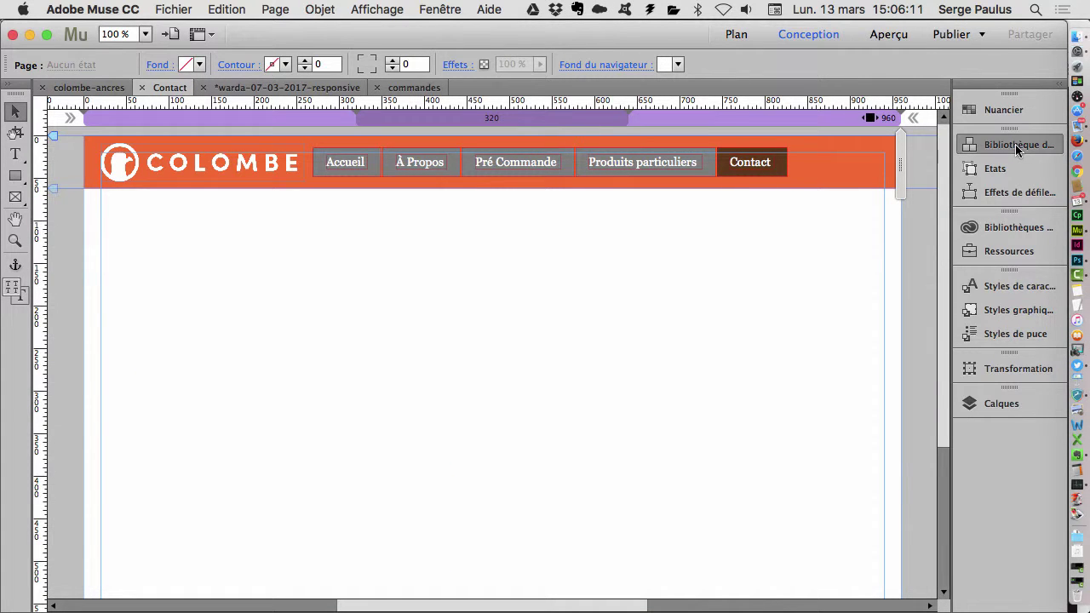
click(849, 343)
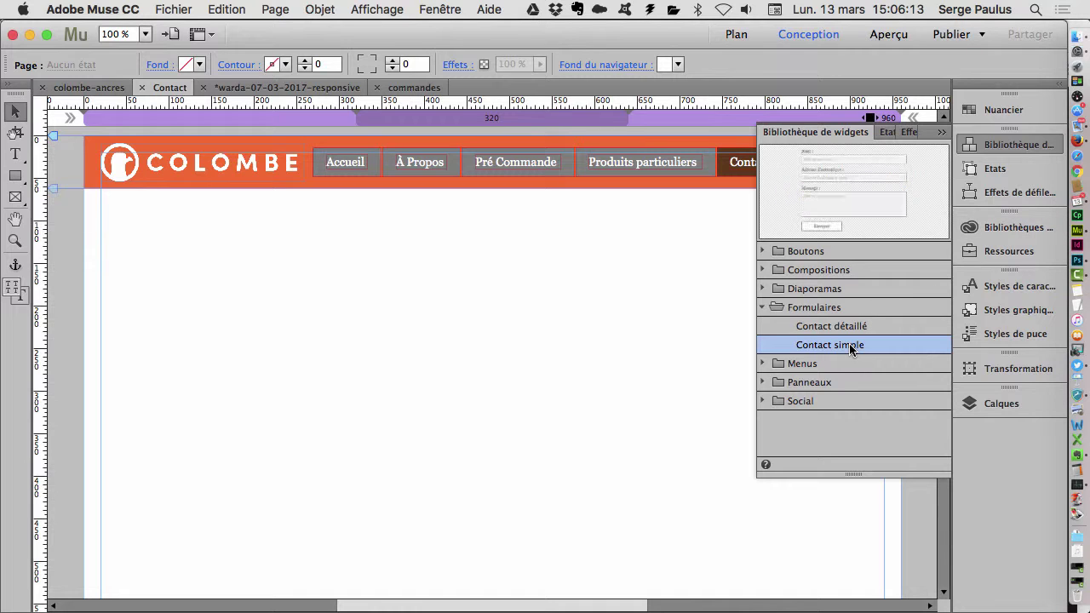
click(850, 328)
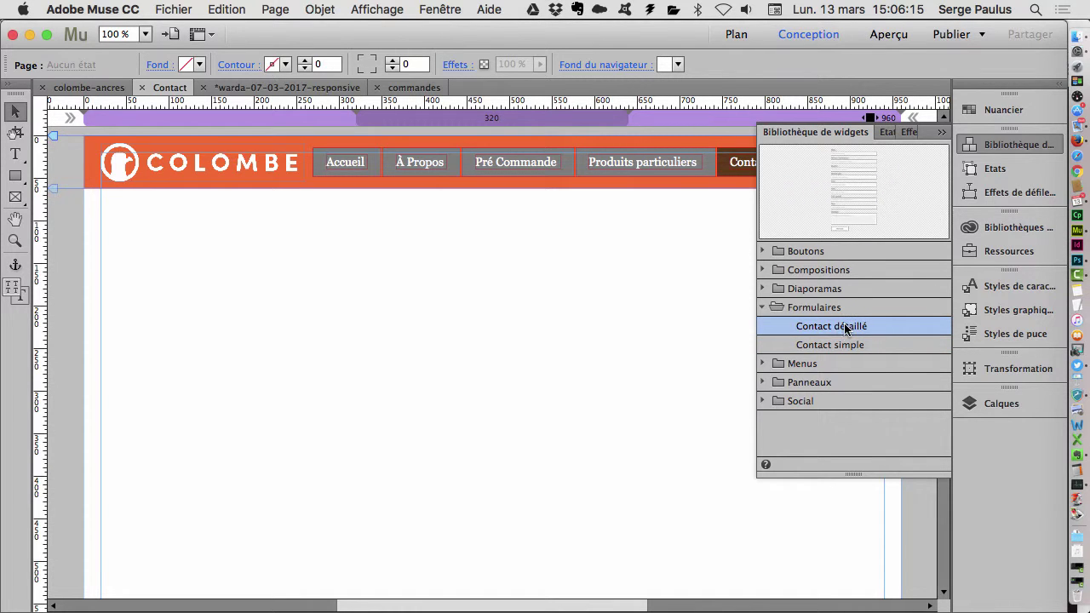
drag(846, 330, 261, 221)
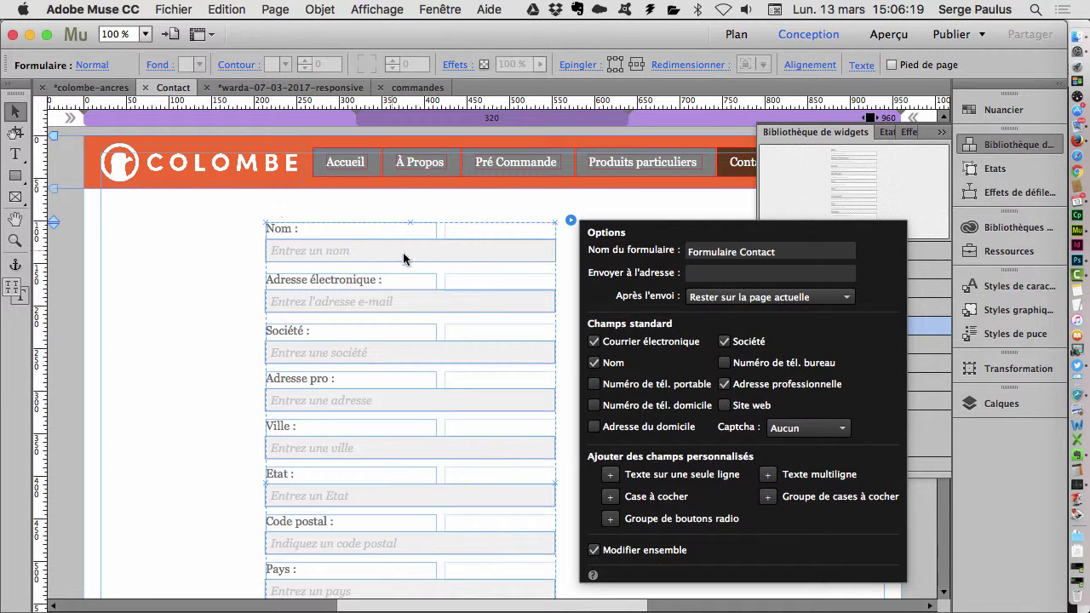
drag(443, 238, 335, 236)
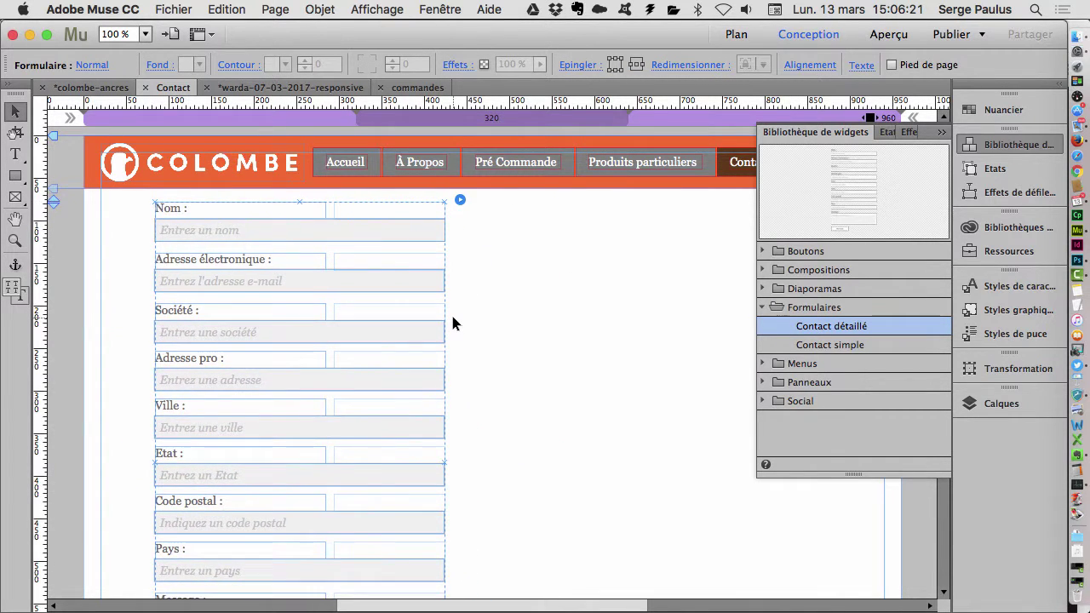
- Scroll down the Contact page to view the form's Message field and Envoyer button
scroll(452, 319, down, 4)
scroll(453, 322, up, 4)
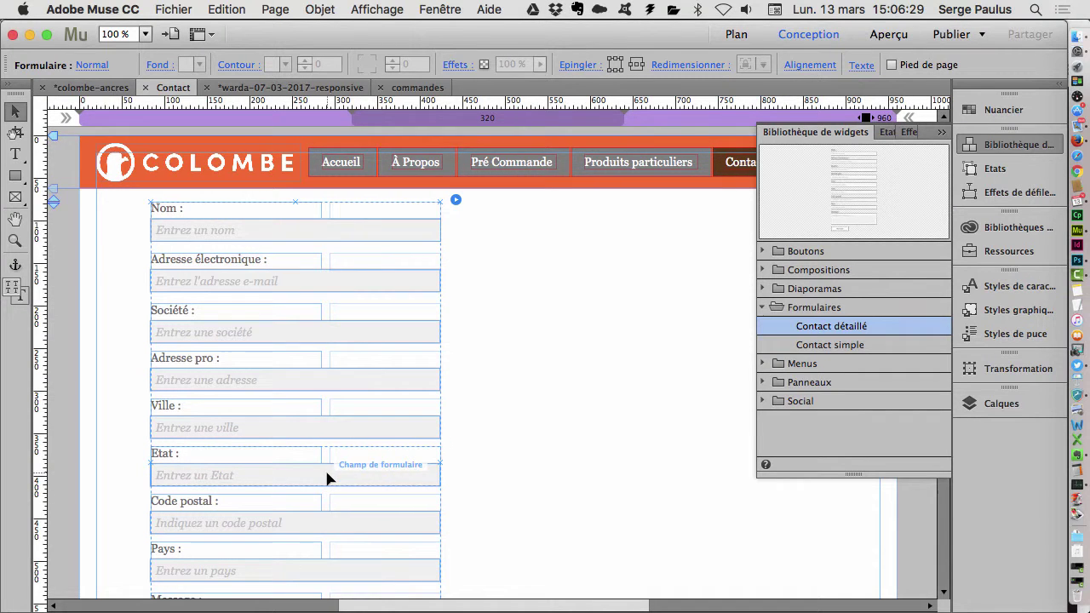
scroll(325, 468, down, 2)
scroll(324, 473, down, 3)
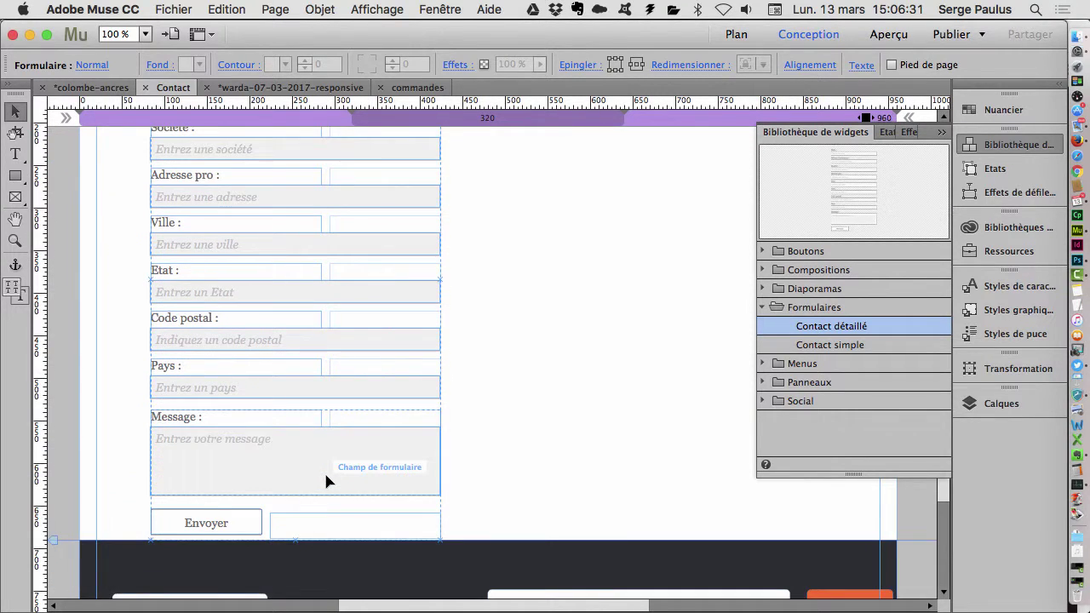
scroll(482, 511, up, 1)
- Draw a tall empty rectangle to the right of the contact form
click(14, 175)
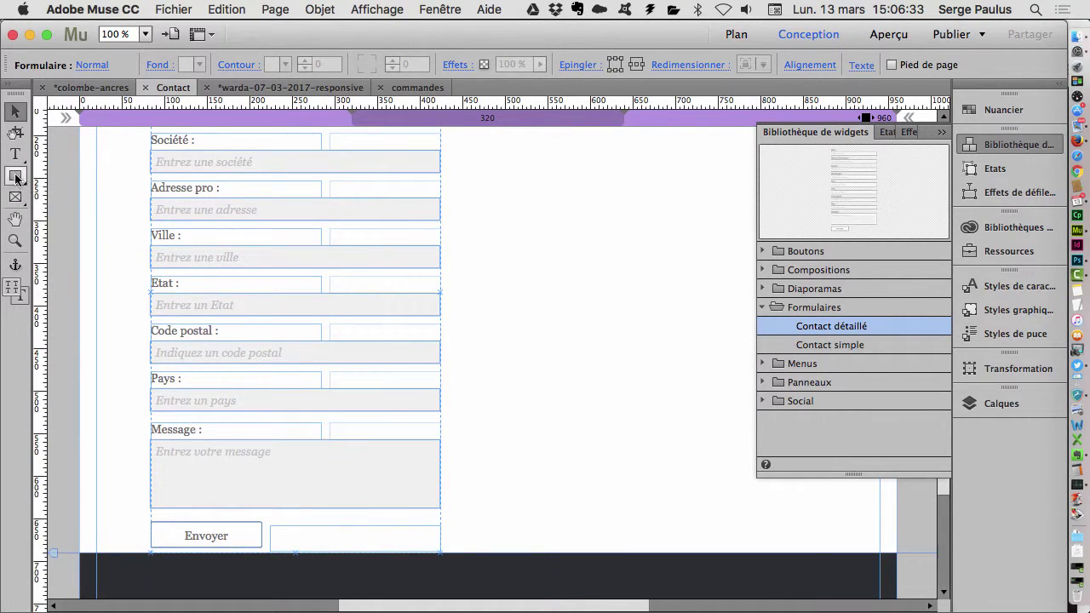
drag(502, 342, 696, 492)
scroll(466, 344, up, 10)
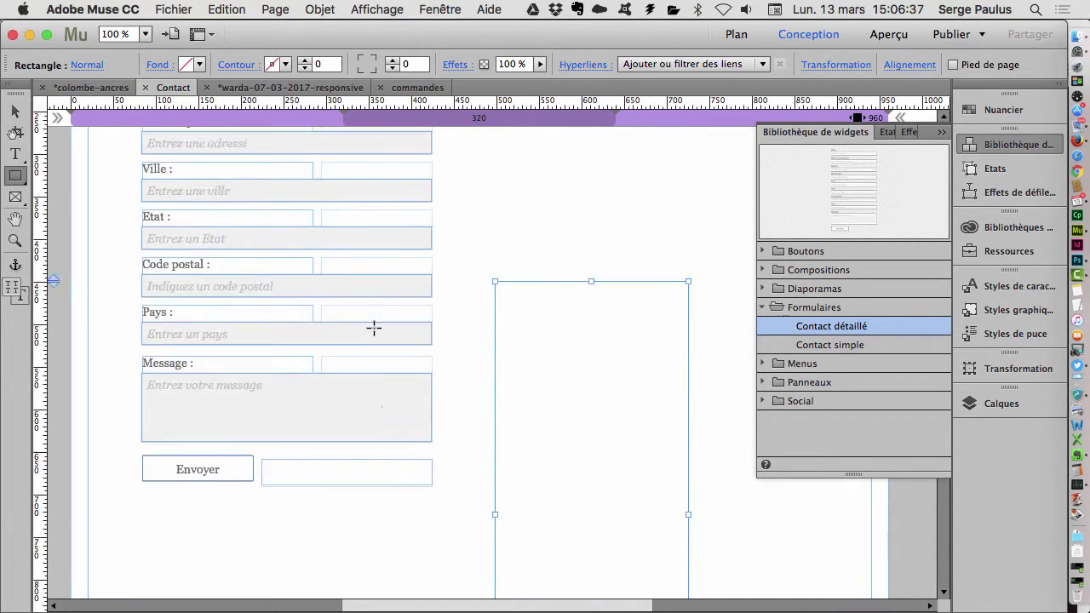
- Select the detailed contact form and open its options
click(15, 113)
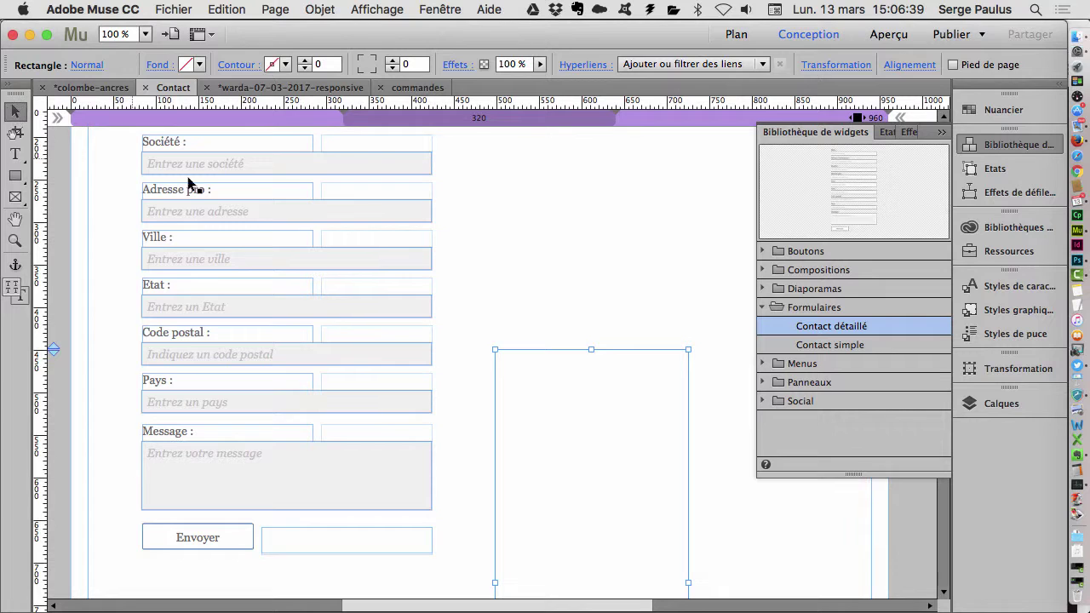
click(314, 201)
scroll(346, 212, up, 5)
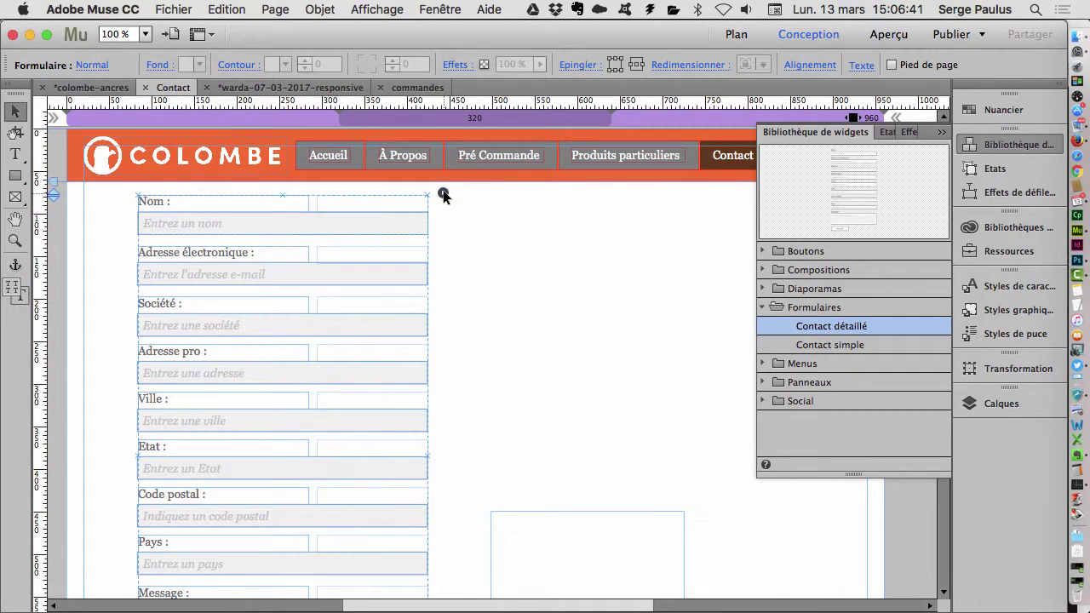
click(443, 195)
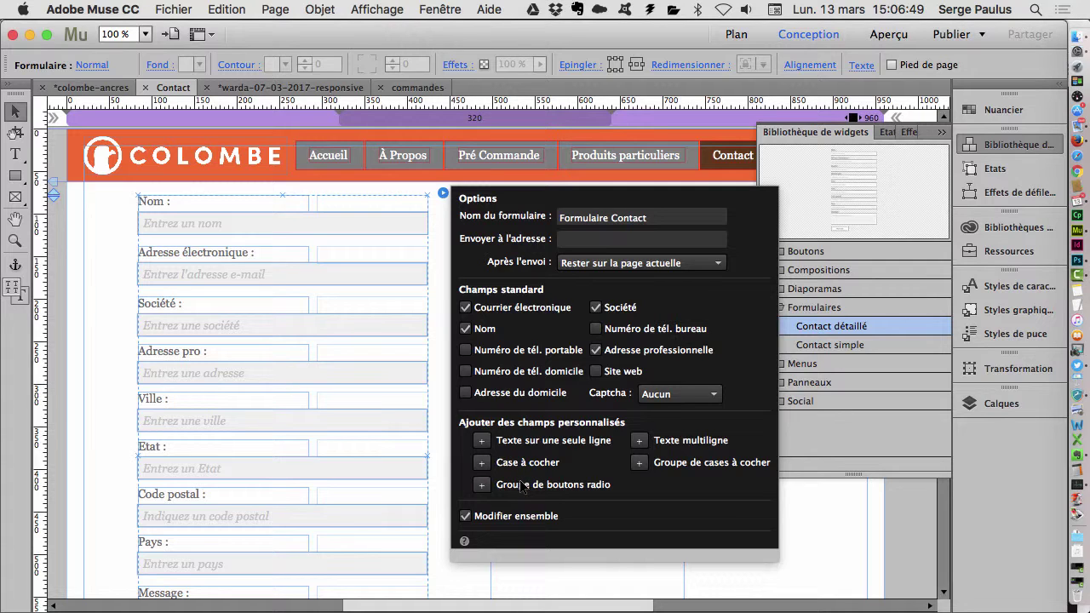
key(super+Tab)
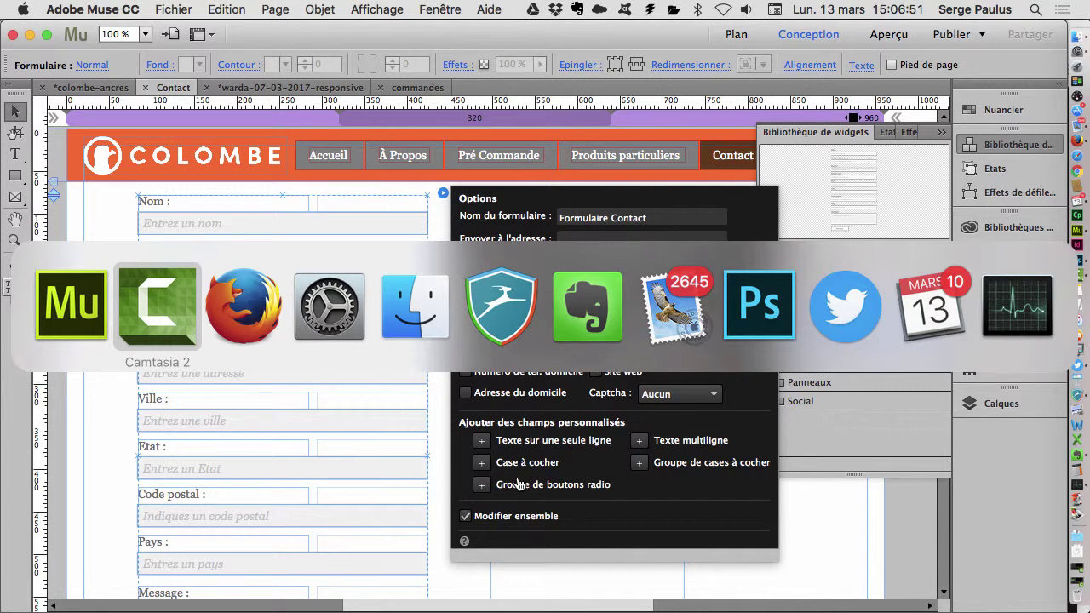
- In Firefox, scroll the commandes page to 'Choisissez un ouvrage' and choose HB – AK
key(super+Tab)
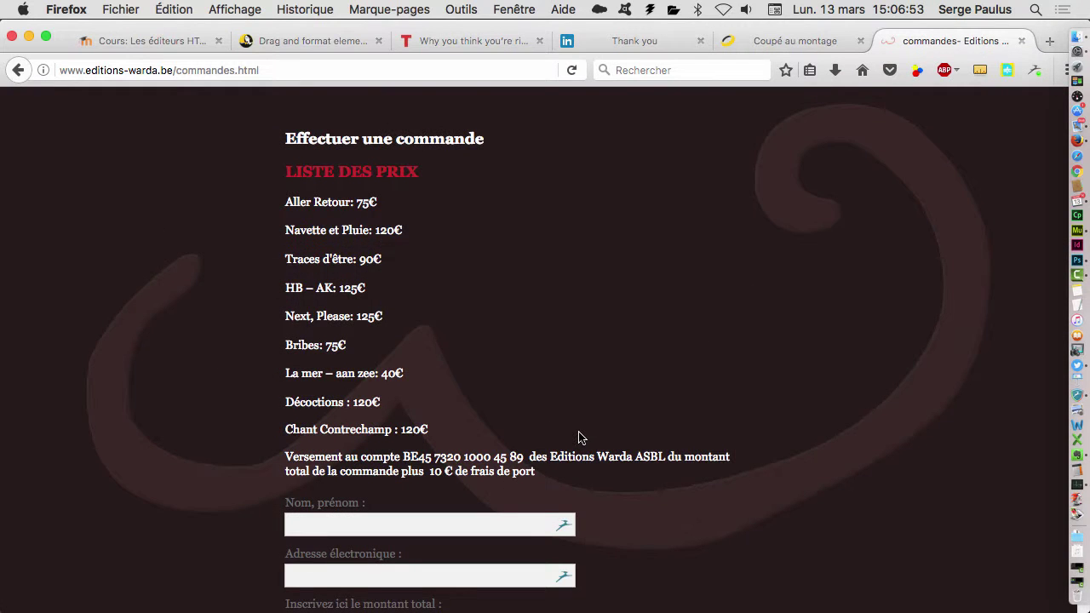
scroll(578, 437, down, 1)
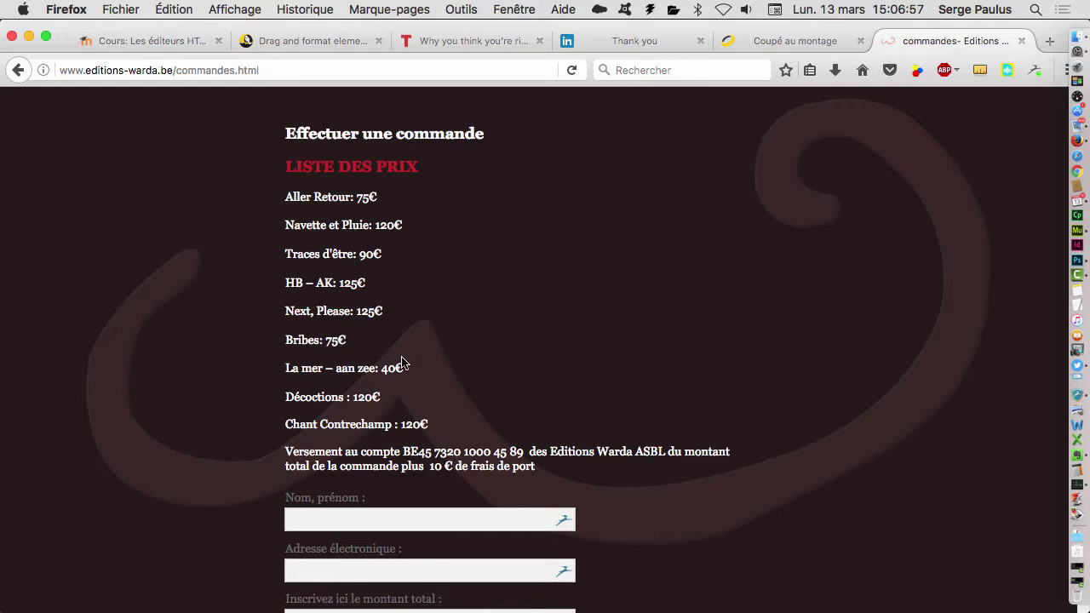
scroll(406, 365, down, 5)
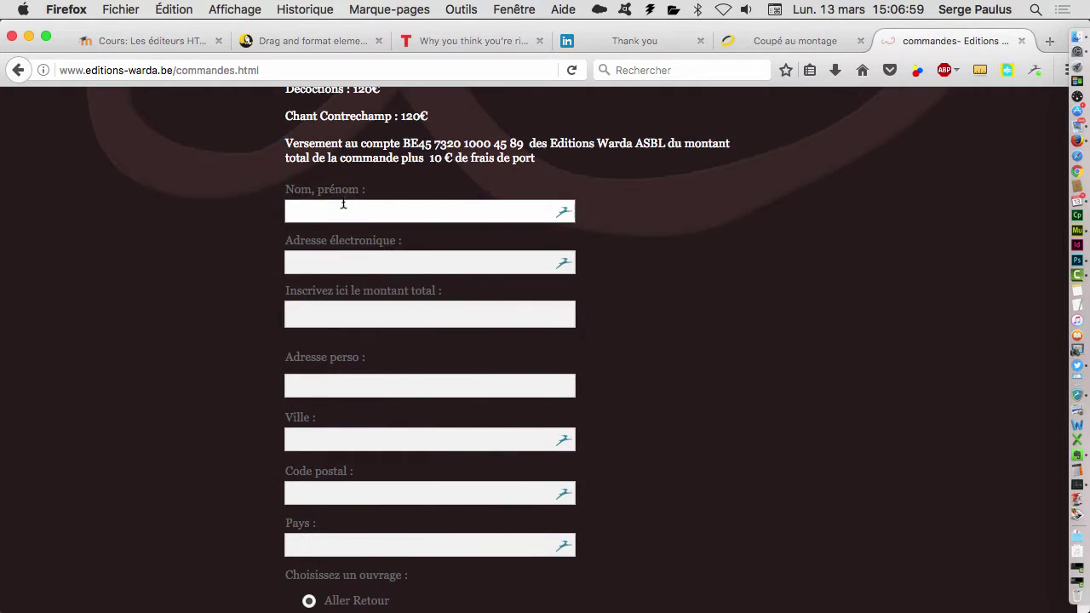
scroll(388, 336, down, 1)
scroll(387, 337, down, 5)
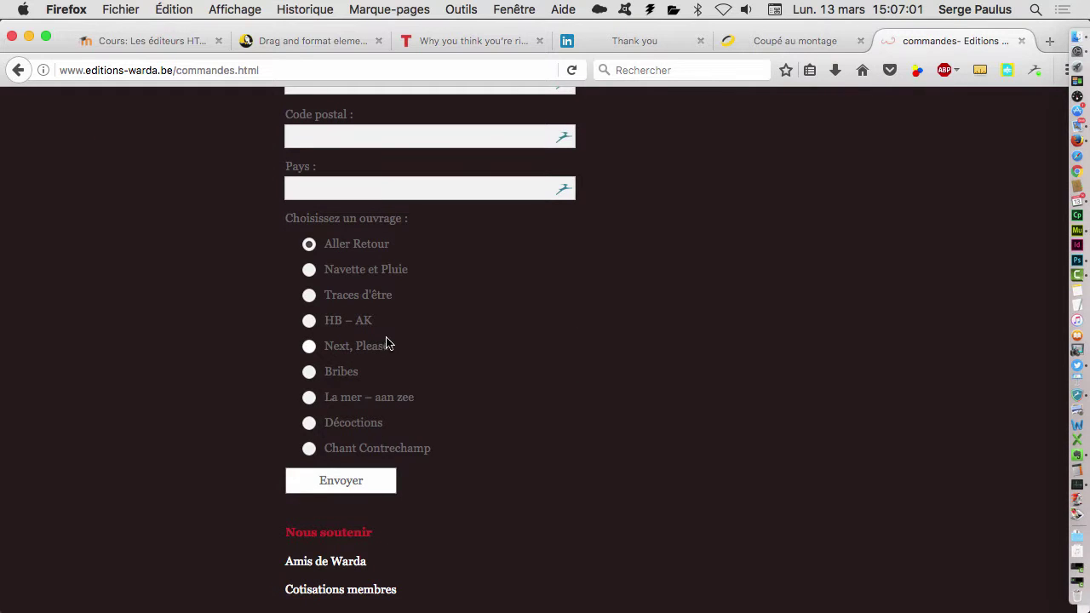
click(309, 324)
- Return to Adobe Muse
key(super+Tab)
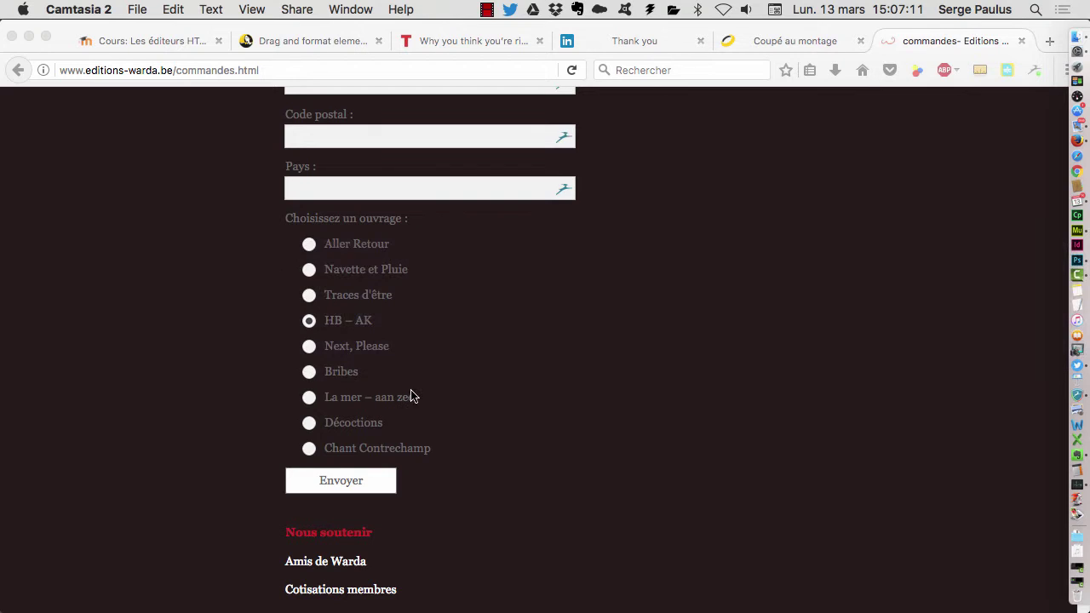
key(super+Tab)
key(Tab)
- Add a radio-button group via + Groupe de boutons radio in the form's options
scroll(423, 375, down, 5)
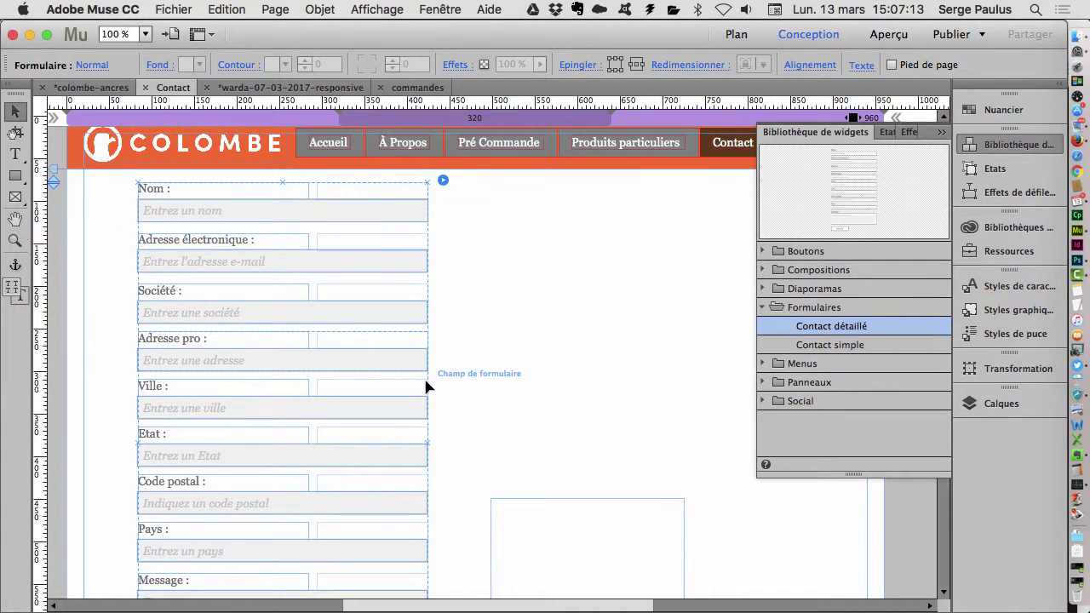
scroll(425, 378, up, 5)
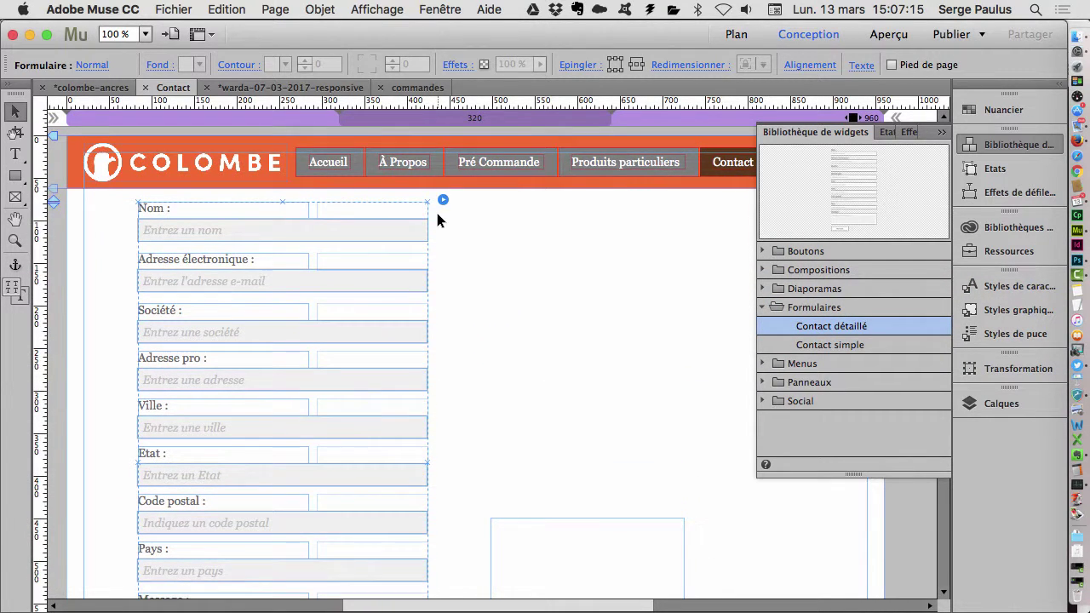
click(443, 199)
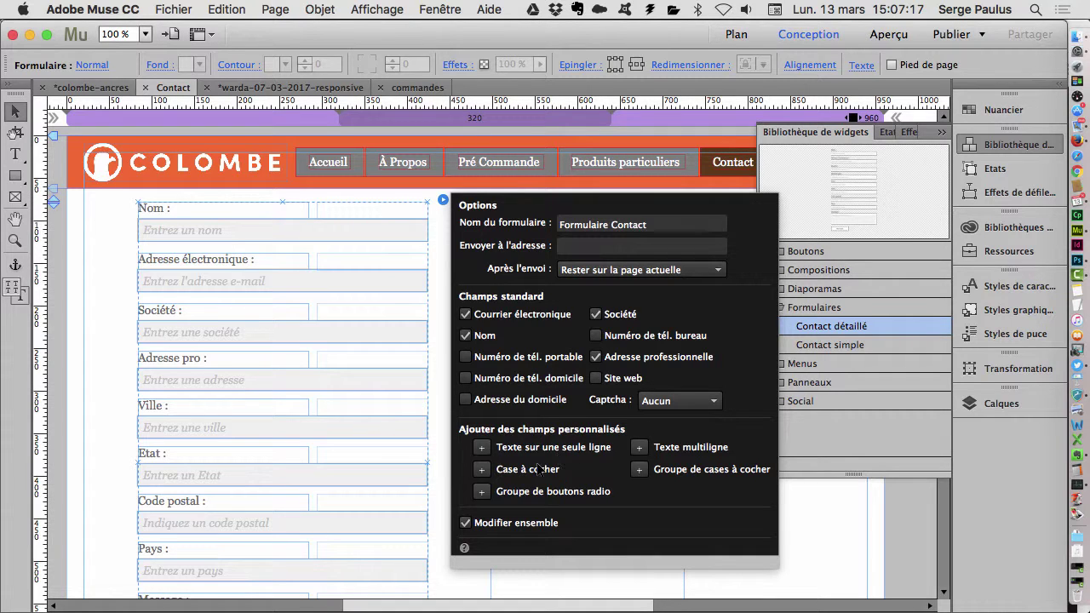
click(482, 492)
- Give the radio group a third option with + Bouton radio, then select its heading label
scroll(379, 415, down, 10)
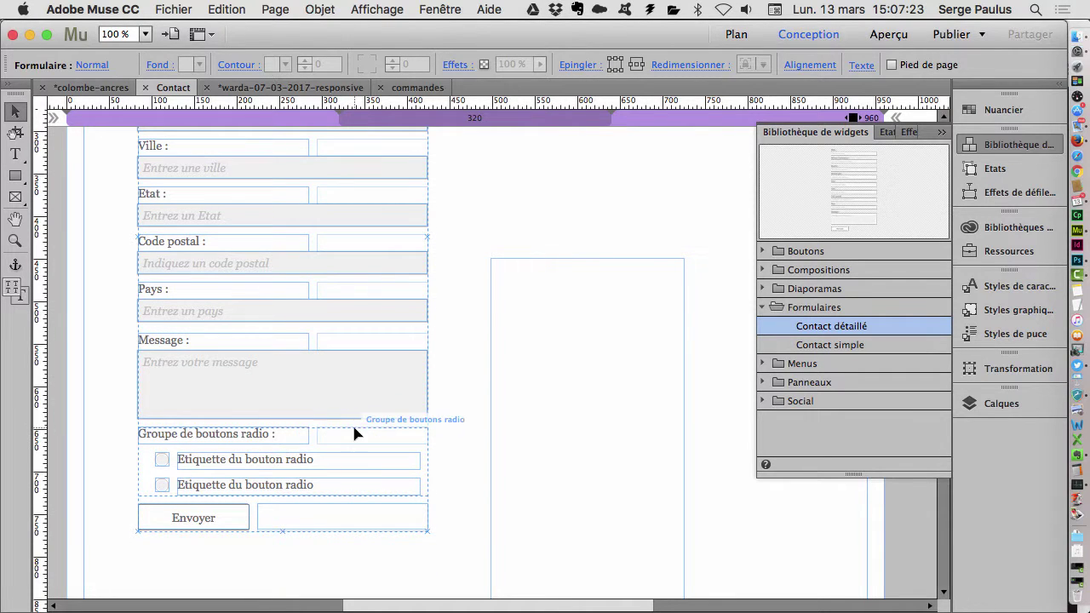
click(399, 457)
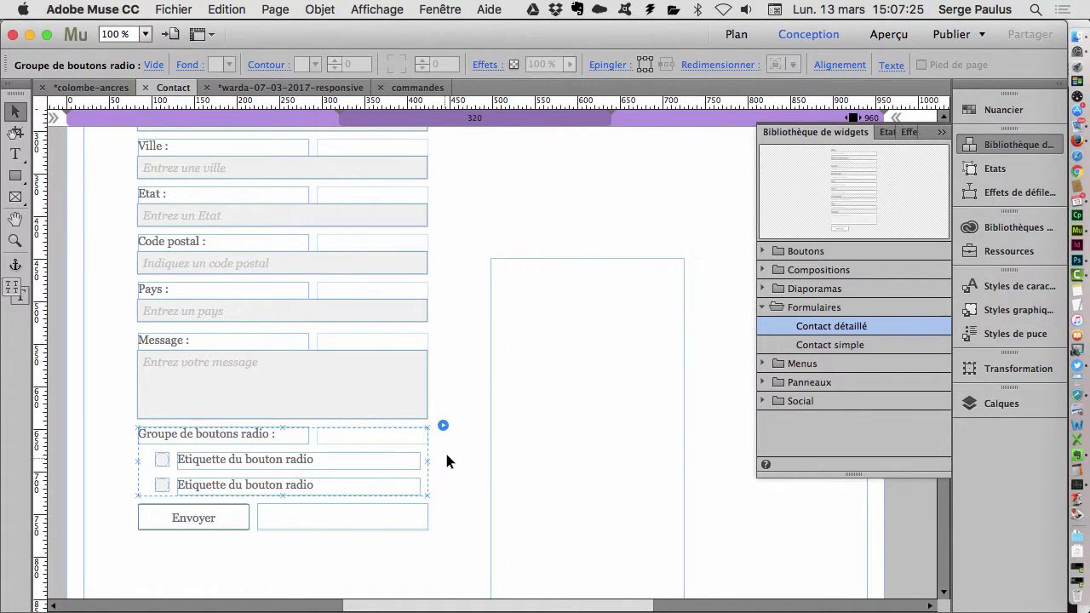
click(443, 426)
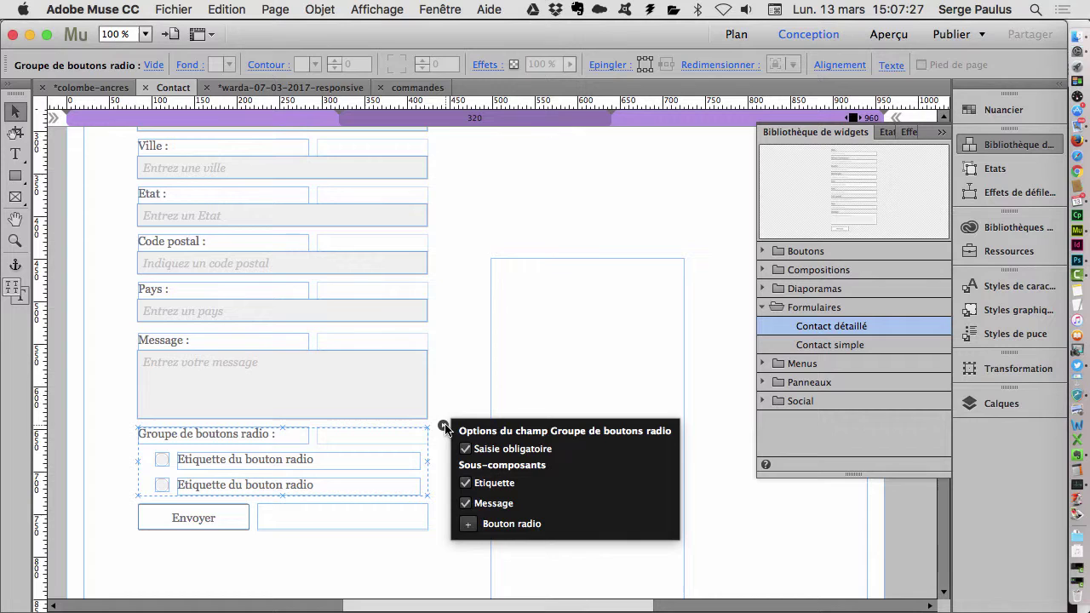
click(468, 523)
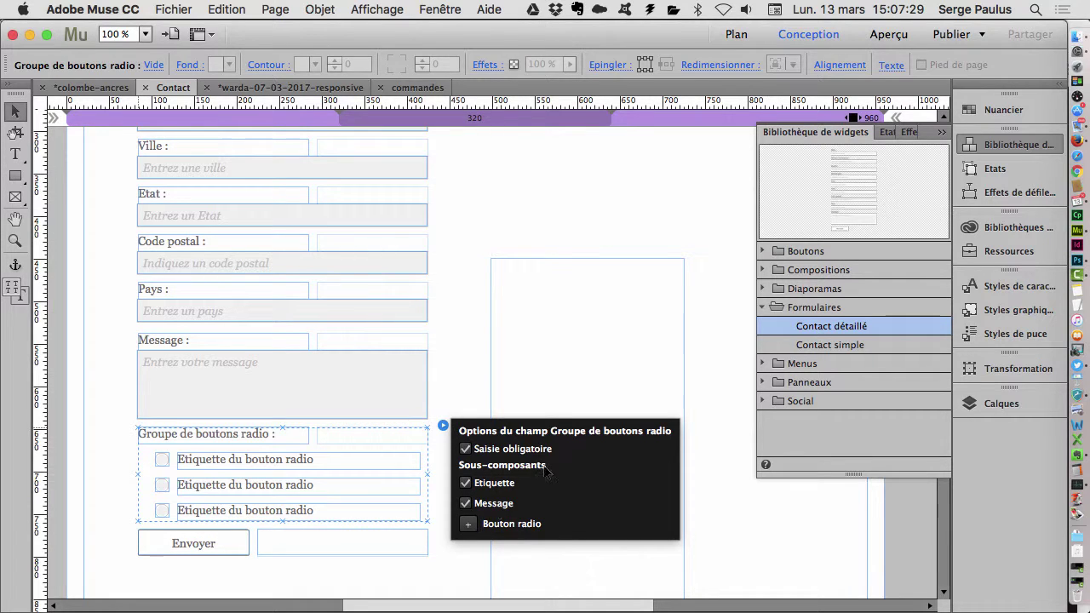
click(282, 435)
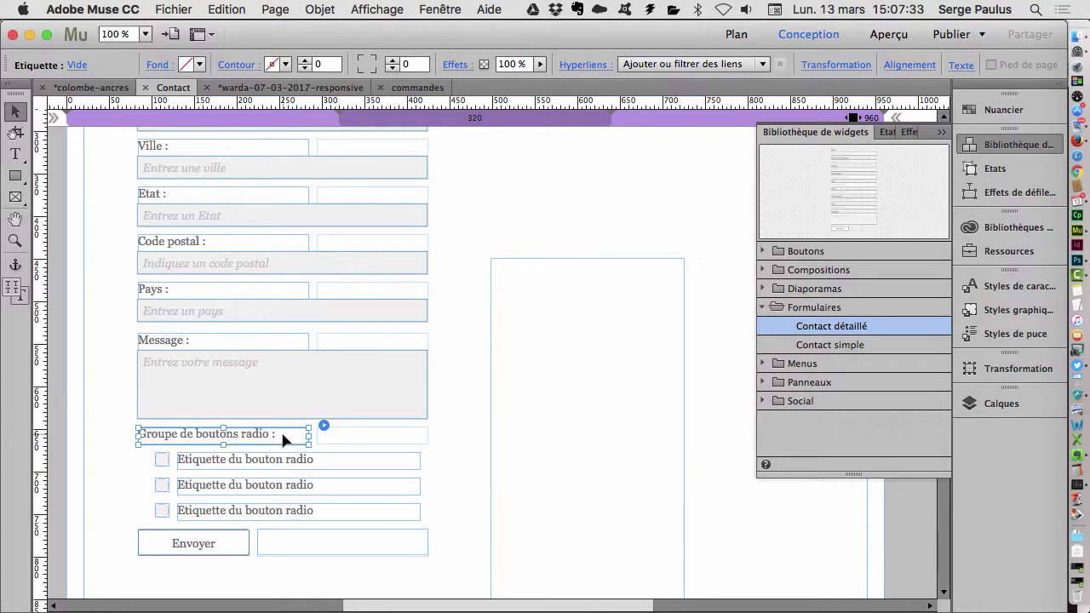
- Rename the radio group's heading to 'livres' and its first option to 'livre 1'
double_click(282, 433)
drag(290, 434, 146, 407)
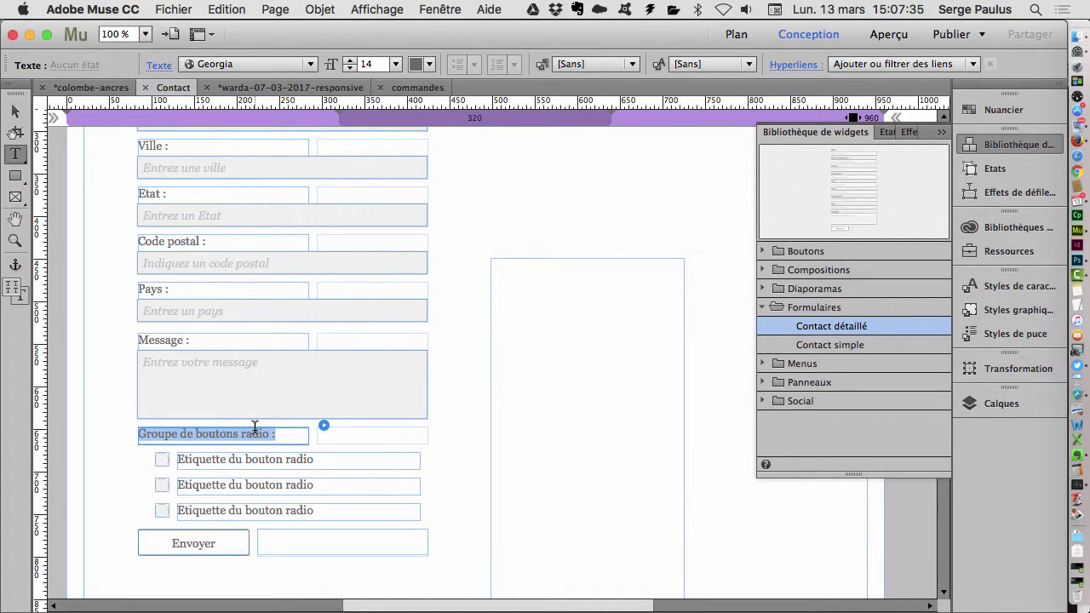
text(livres)
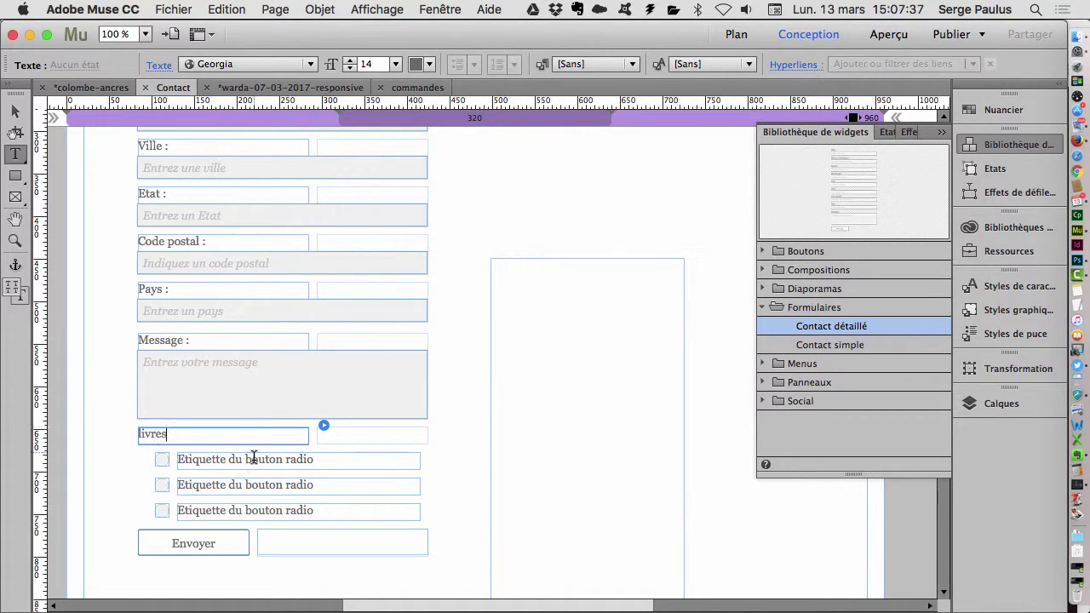
click(249, 465)
click(348, 463)
triple_click(297, 456)
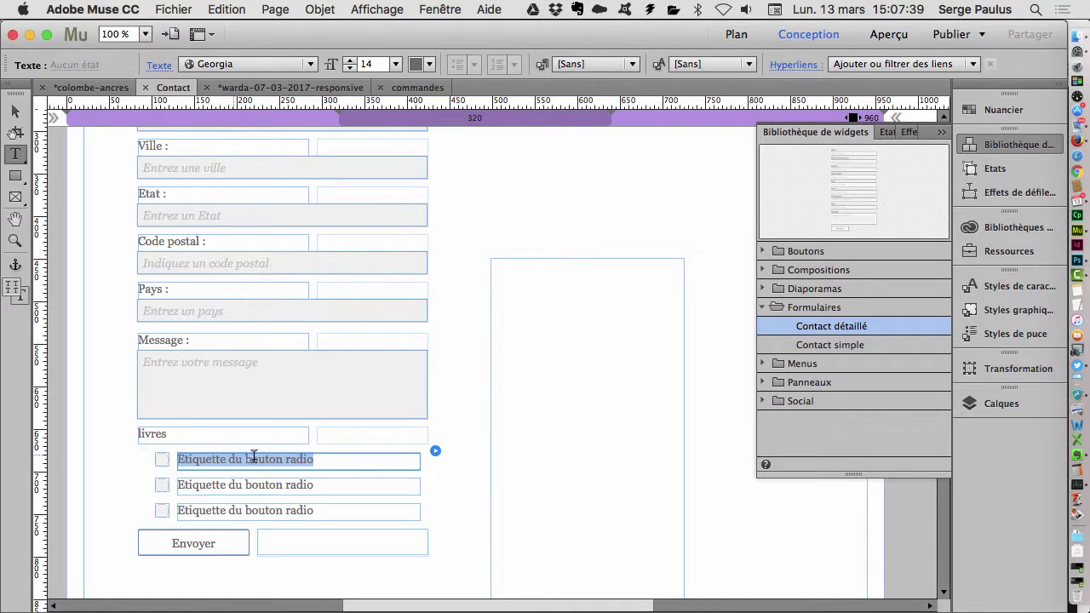
text(livre 1)
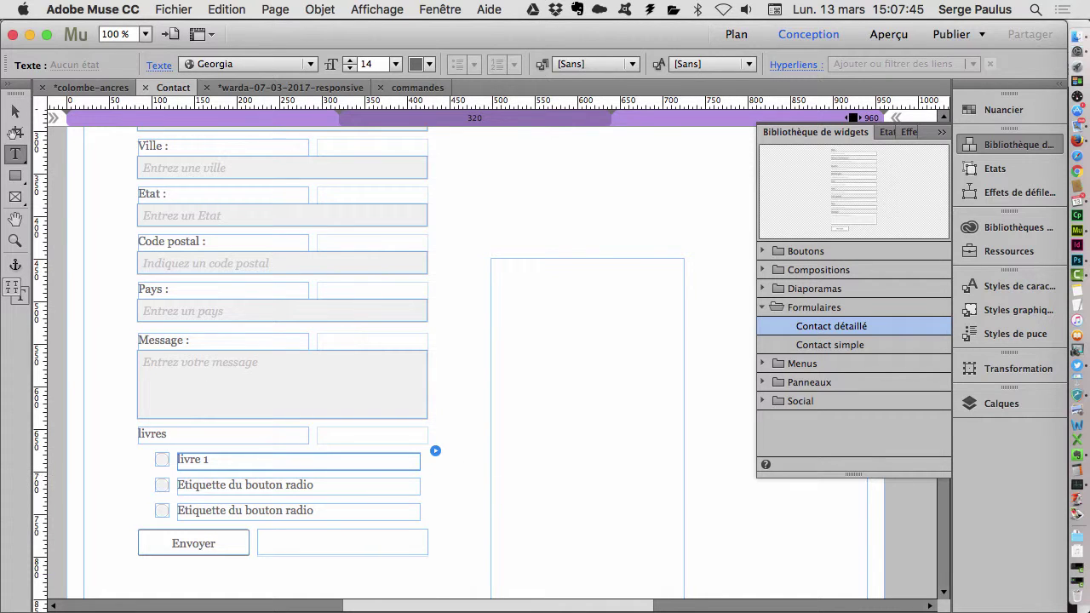
- Review the radio-button group's options, leaving the Message field selected
click(15, 112)
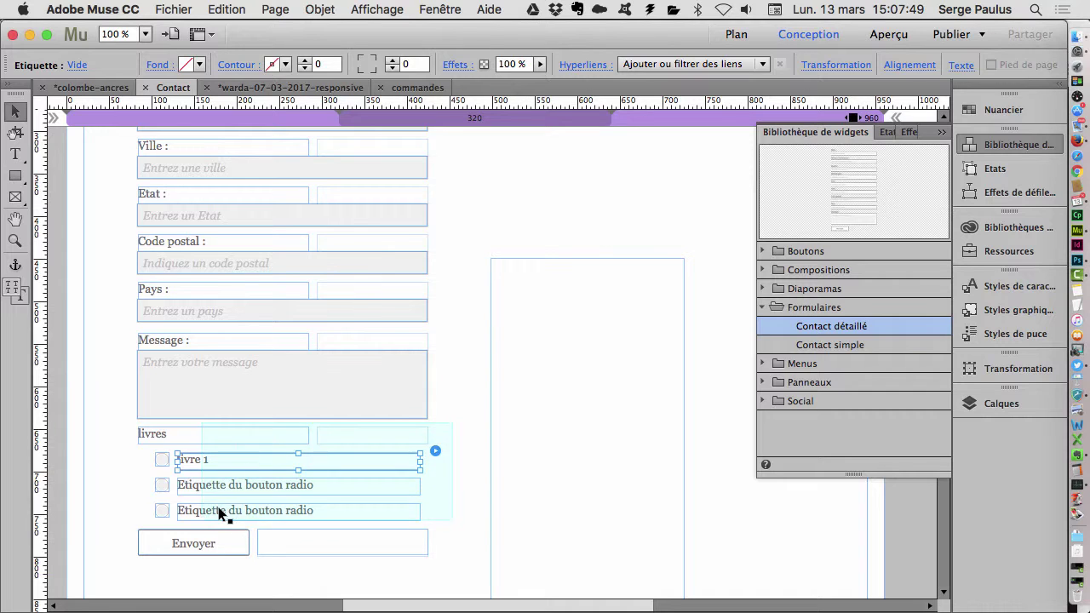
click(455, 512)
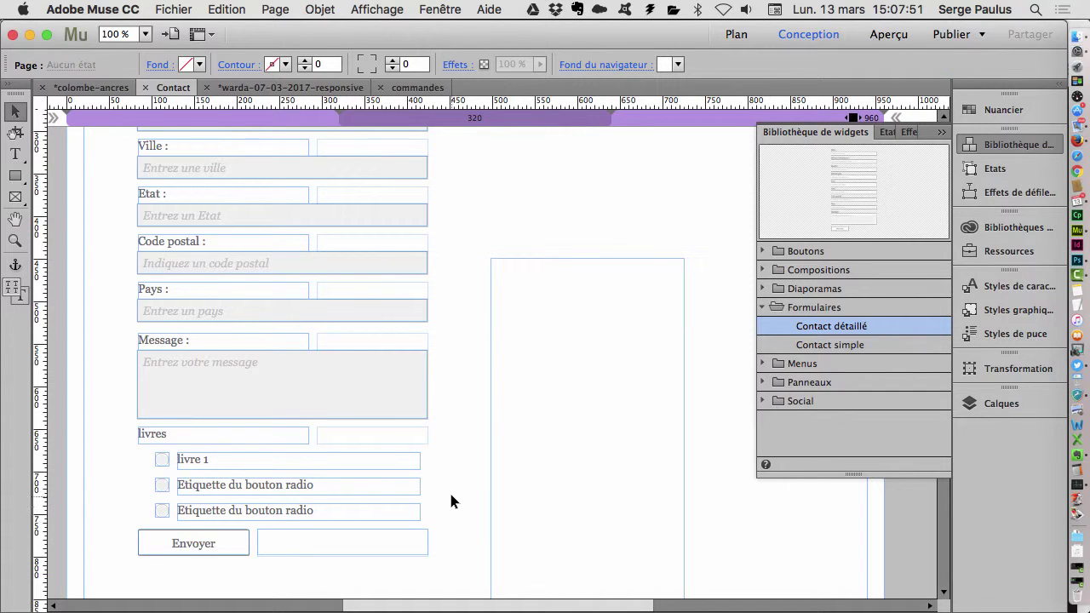
click(394, 465)
click(409, 379)
click(376, 452)
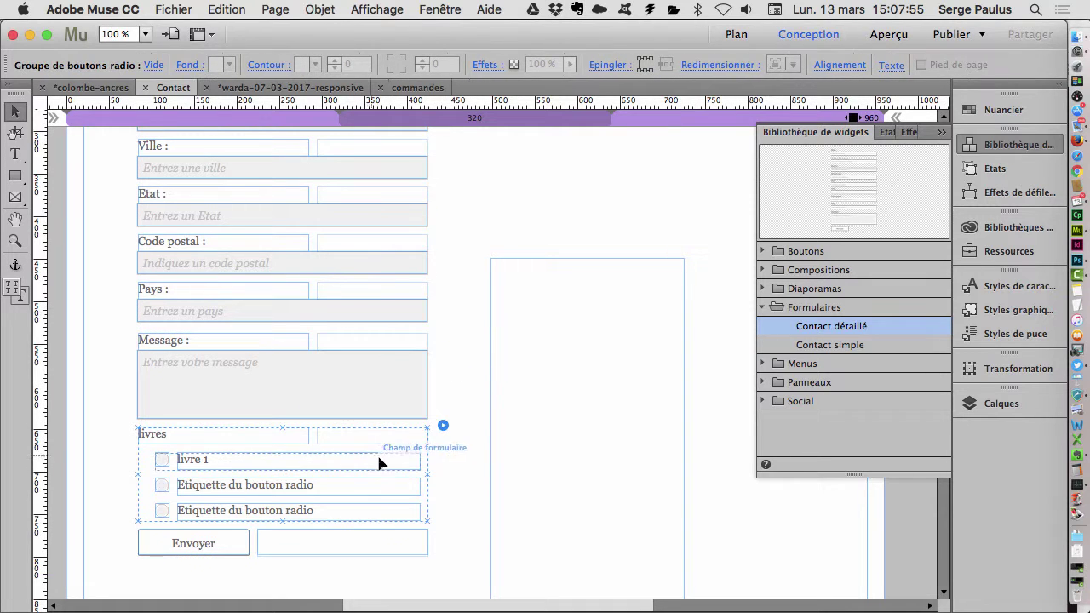
click(443, 426)
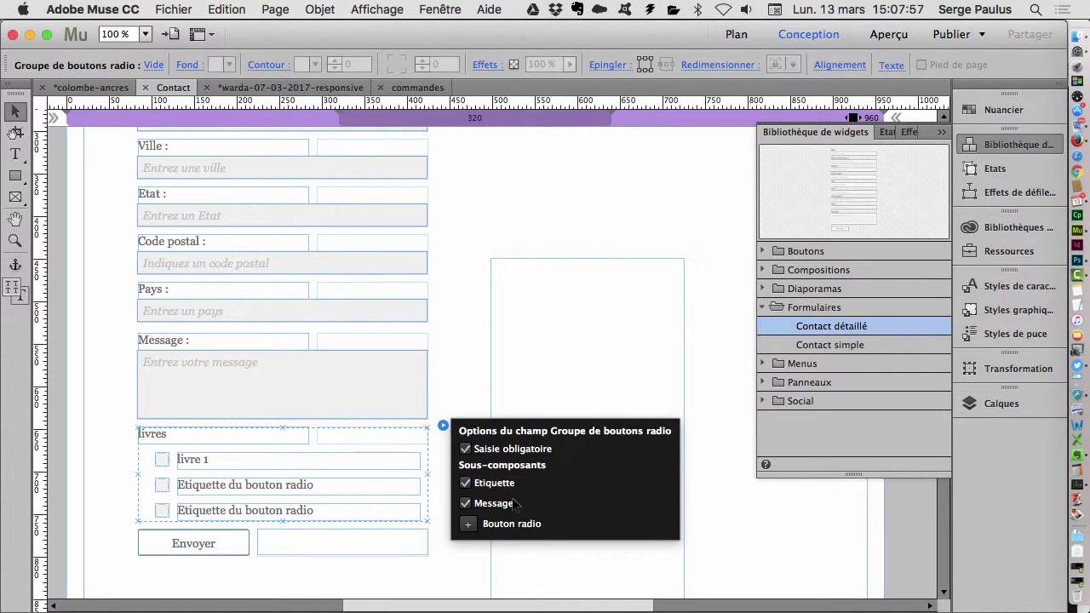
click(383, 374)
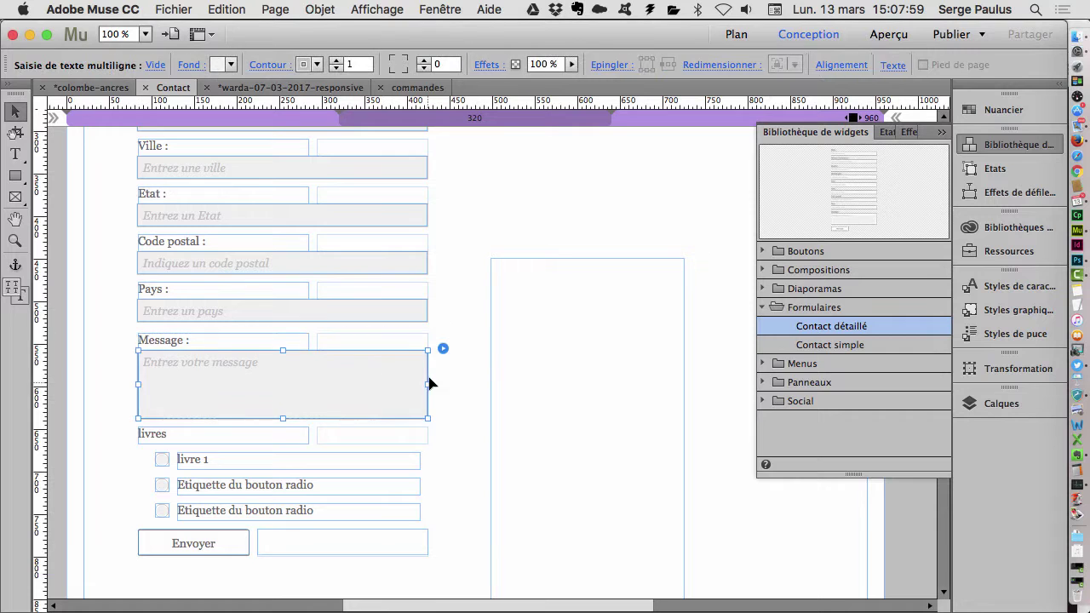
click(485, 383)
- Open the contact form's options, then close them again
scroll(477, 396, up, 10)
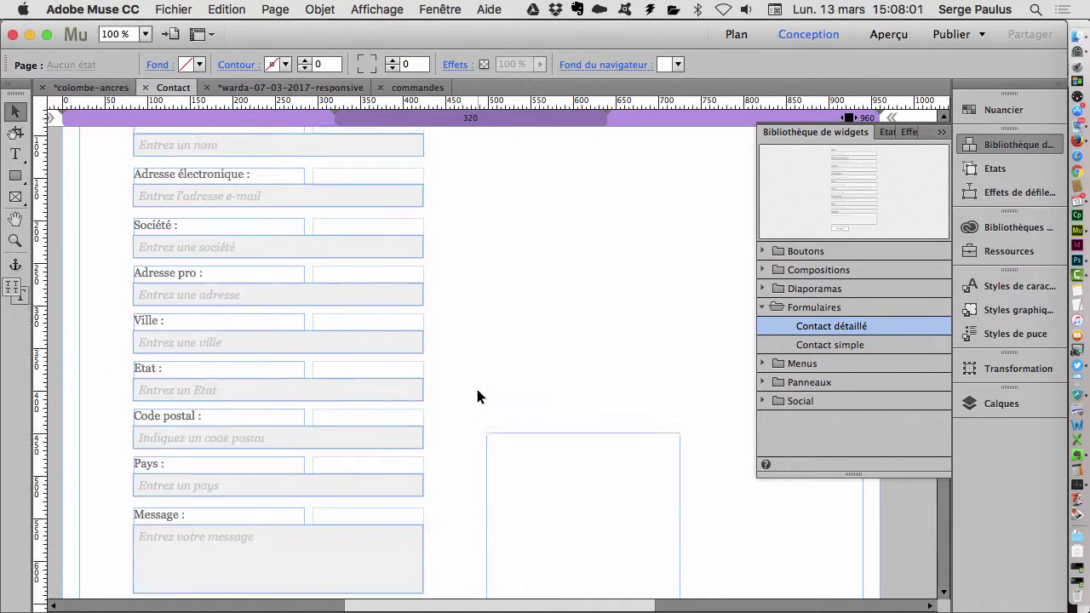
click(388, 228)
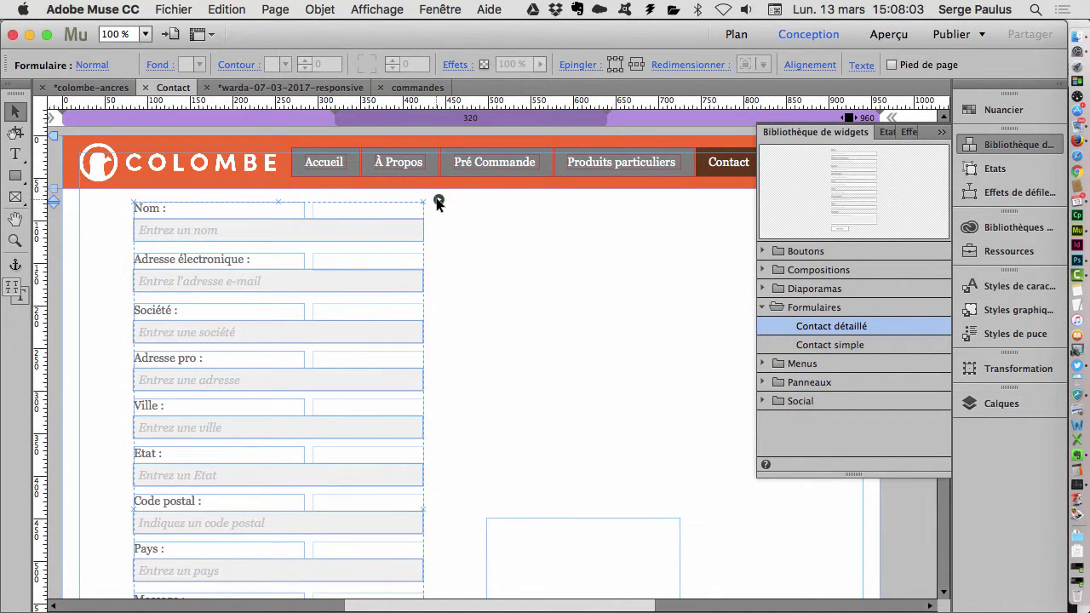
click(439, 200)
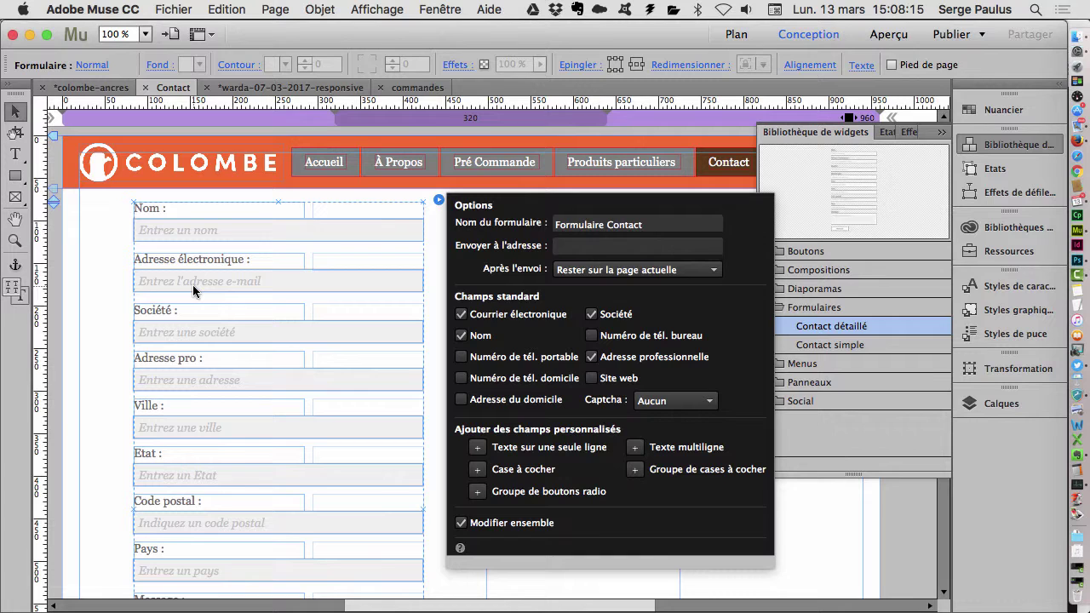
click(127, 269)
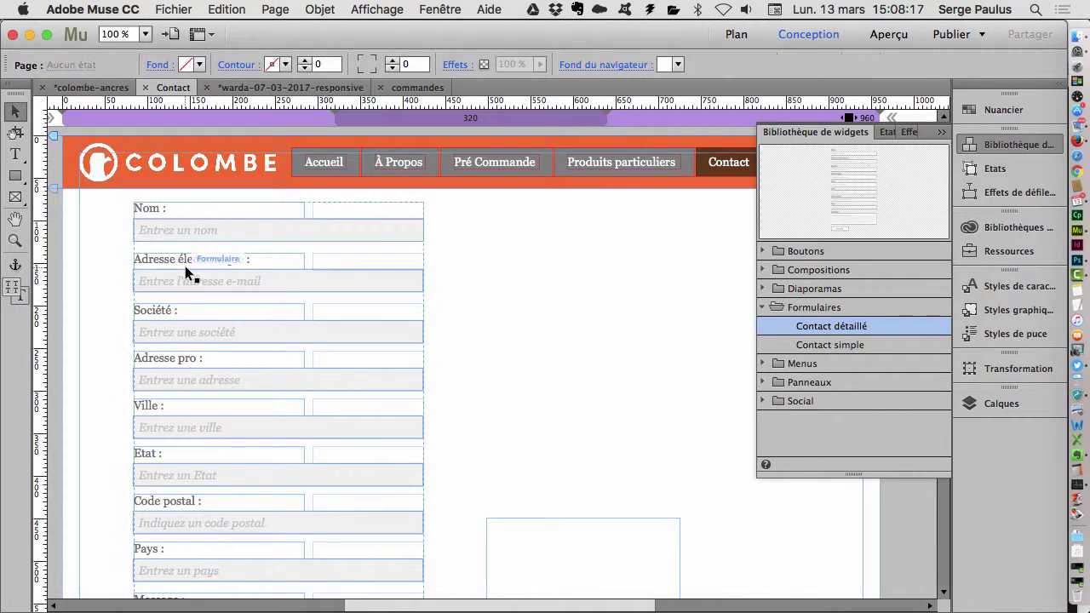
click(185, 266)
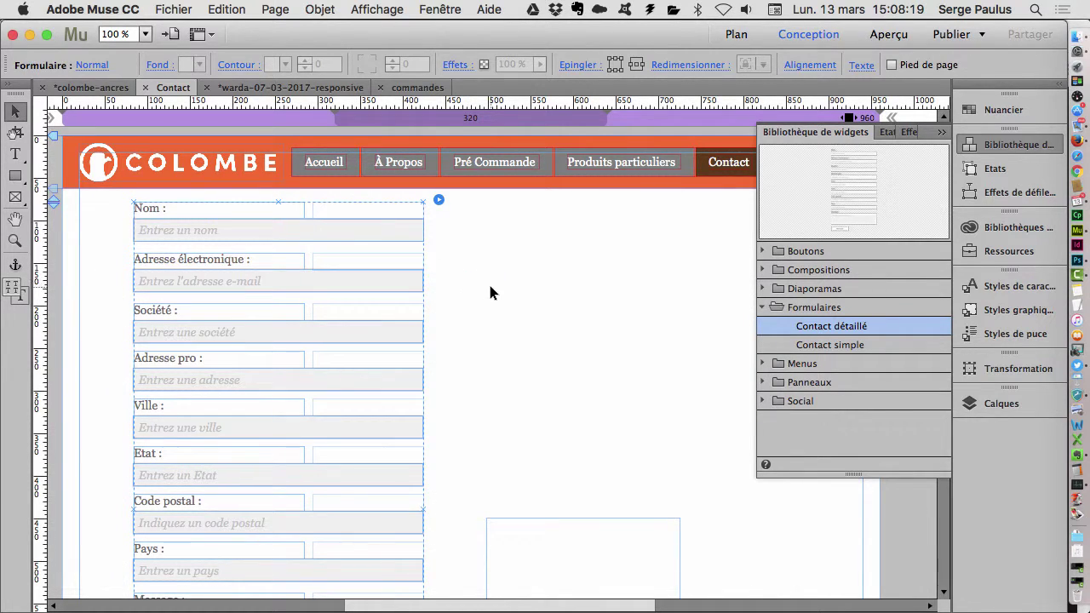
- Select the Nom text entry box inside the contact form
click(486, 283)
click(408, 271)
click(305, 226)
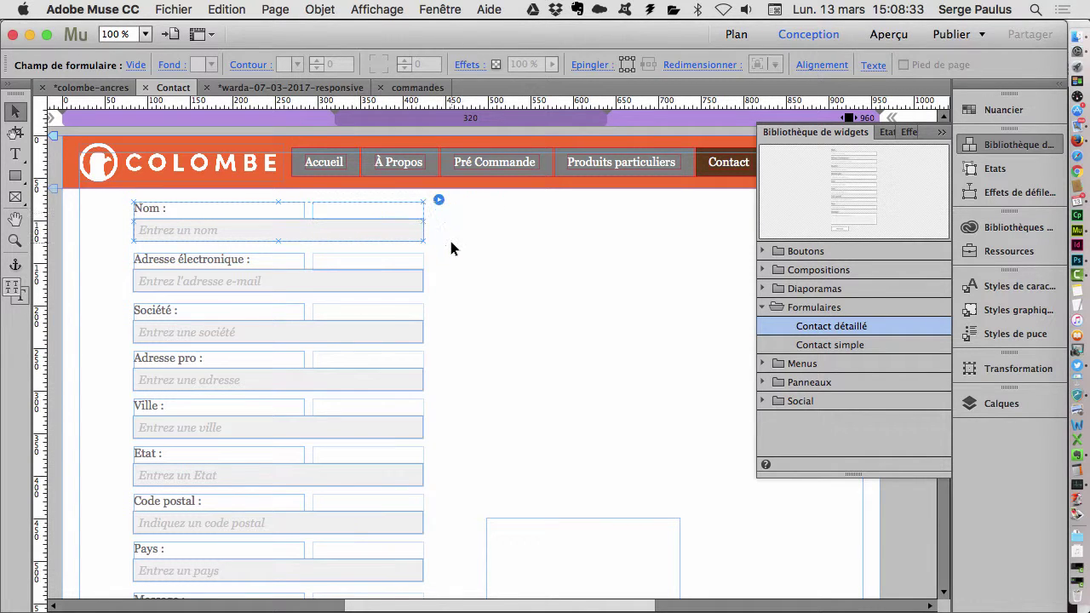
click(211, 236)
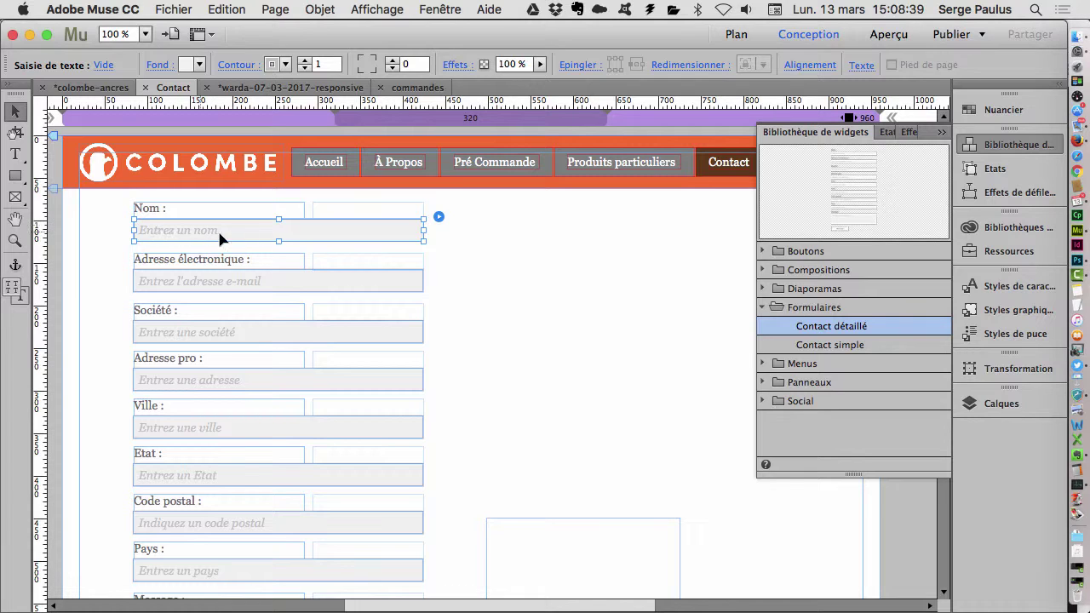
- Select all entry boxes matching Nom's, fill them dark grey, and make their text white
right_click(399, 237)
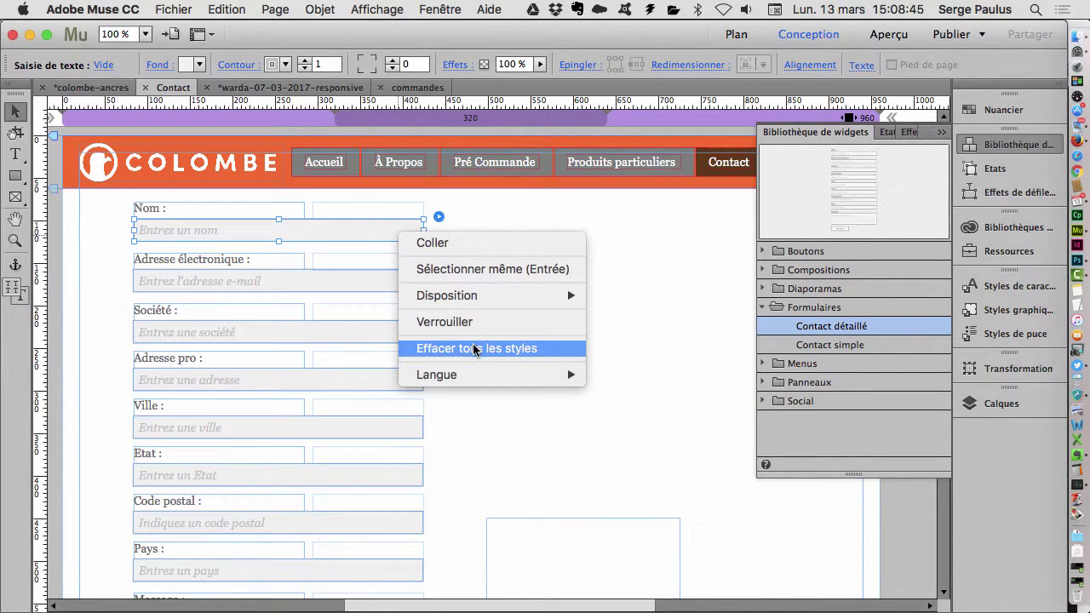
click(520, 271)
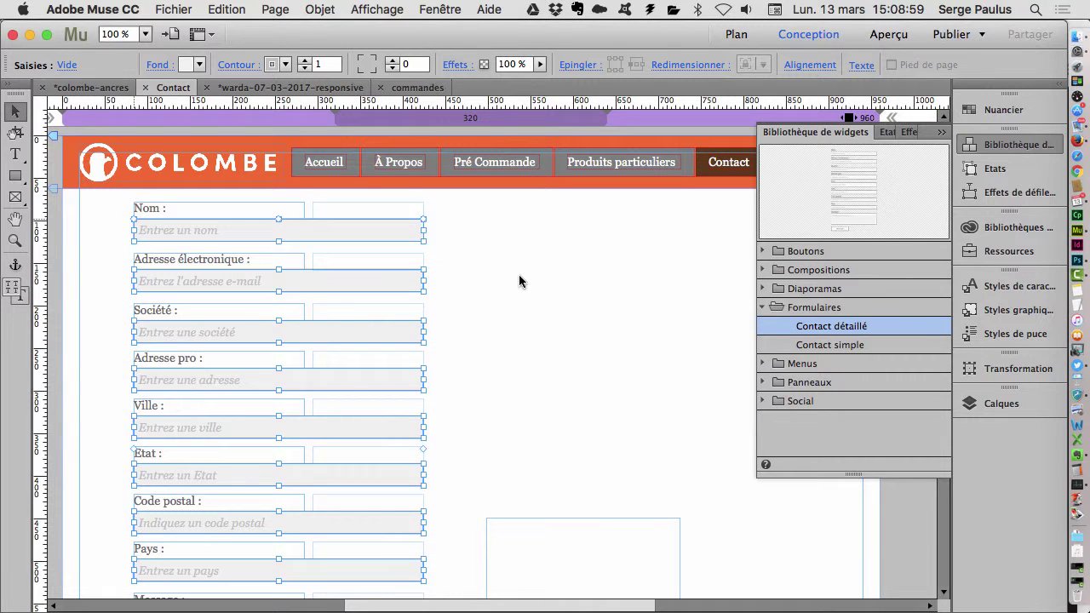
click(201, 64)
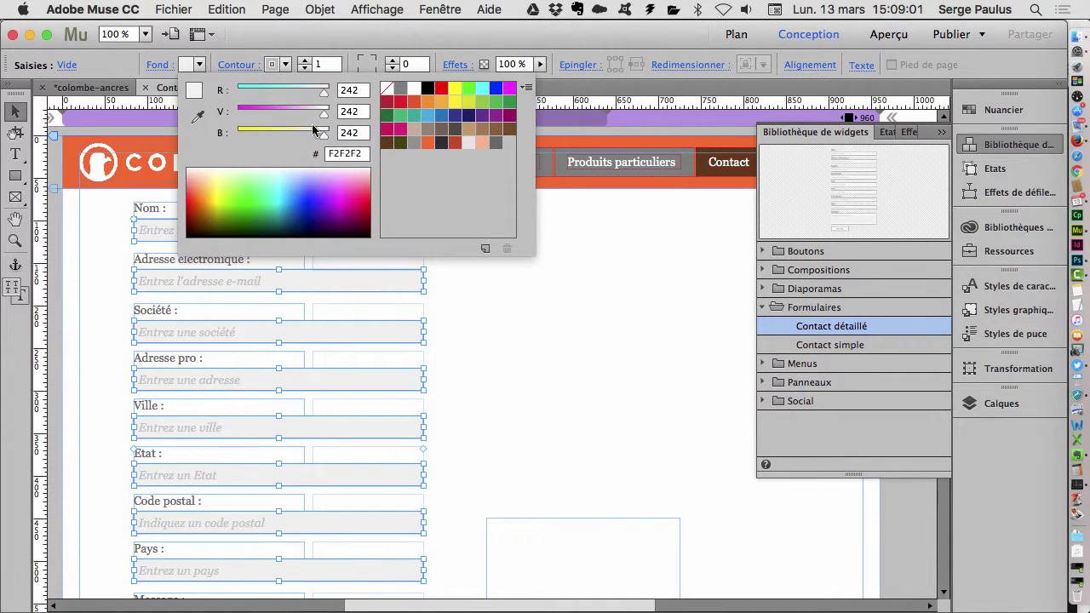
click(494, 144)
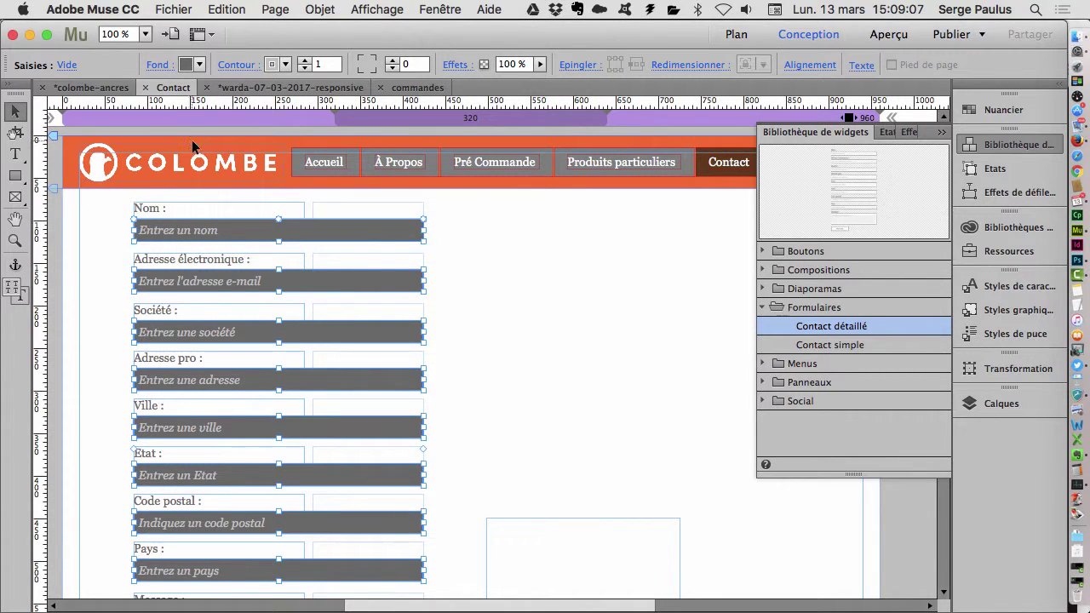
click(860, 66)
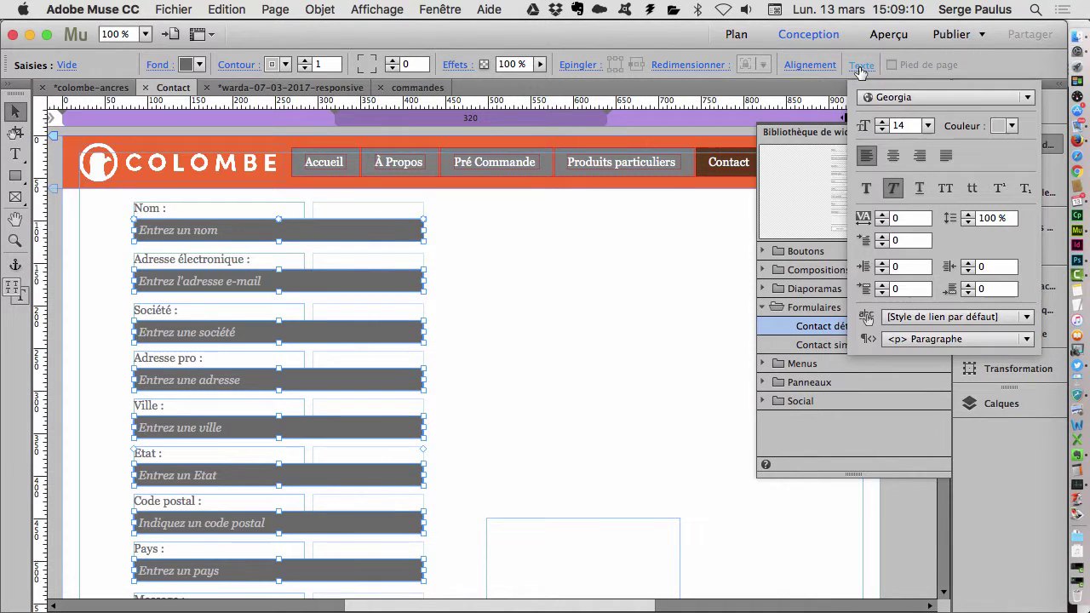
click(1012, 126)
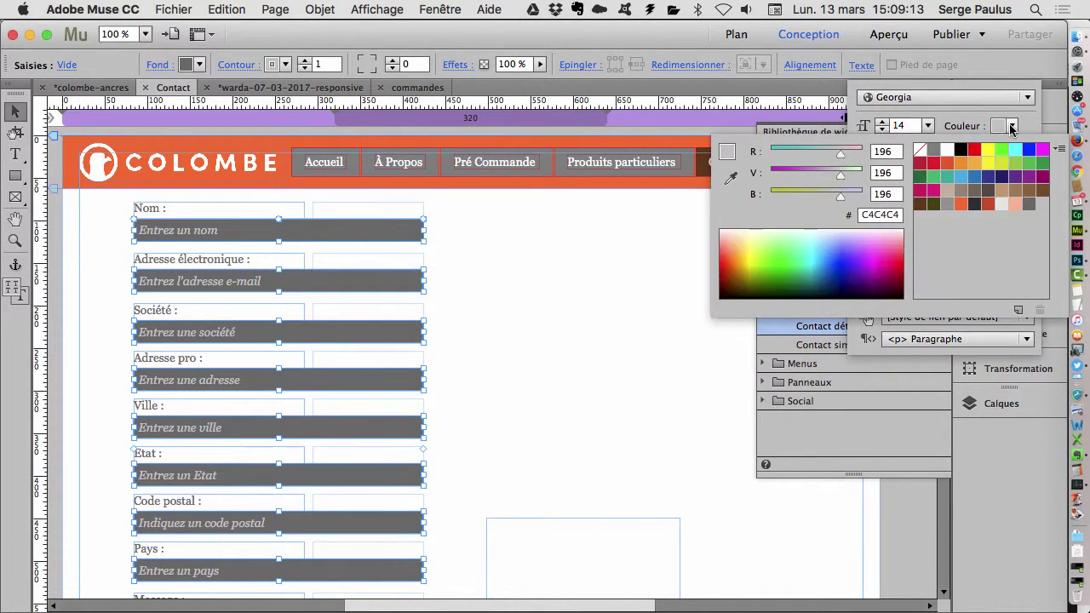
click(947, 150)
click(530, 267)
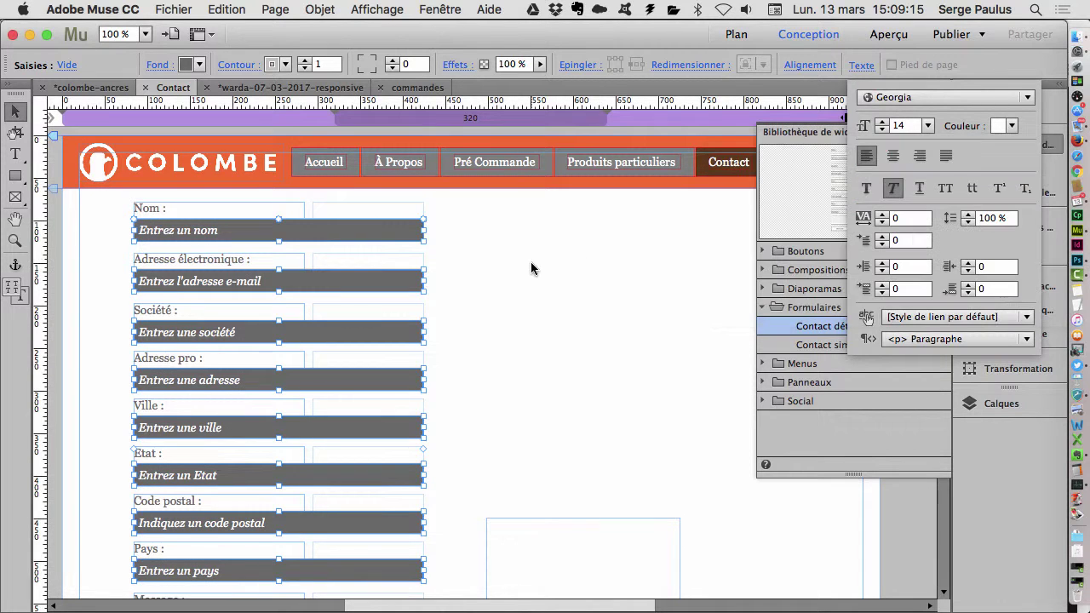
click(249, 203)
double_click(239, 204)
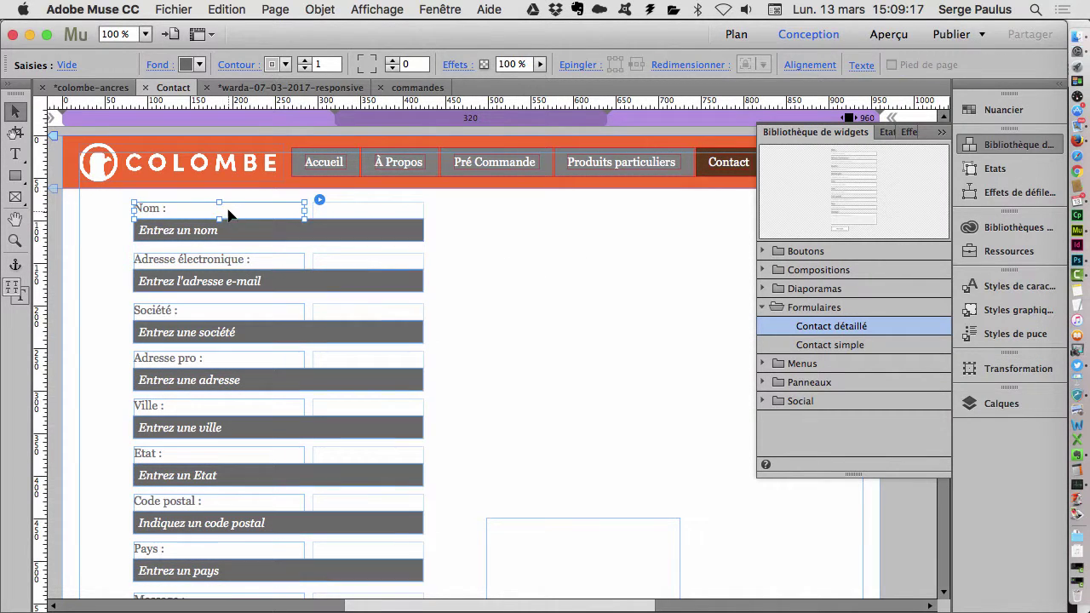
- Select all labels matching 'Nom :' and set them in Adamina, reducing size from 14 to 13
right_click(245, 208)
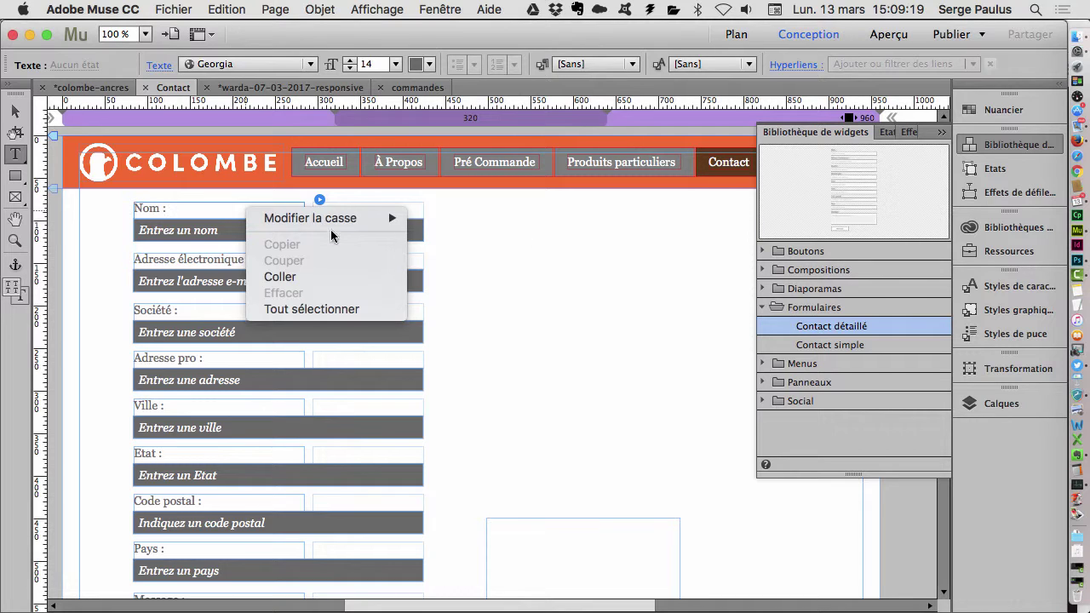
click(558, 269)
click(14, 111)
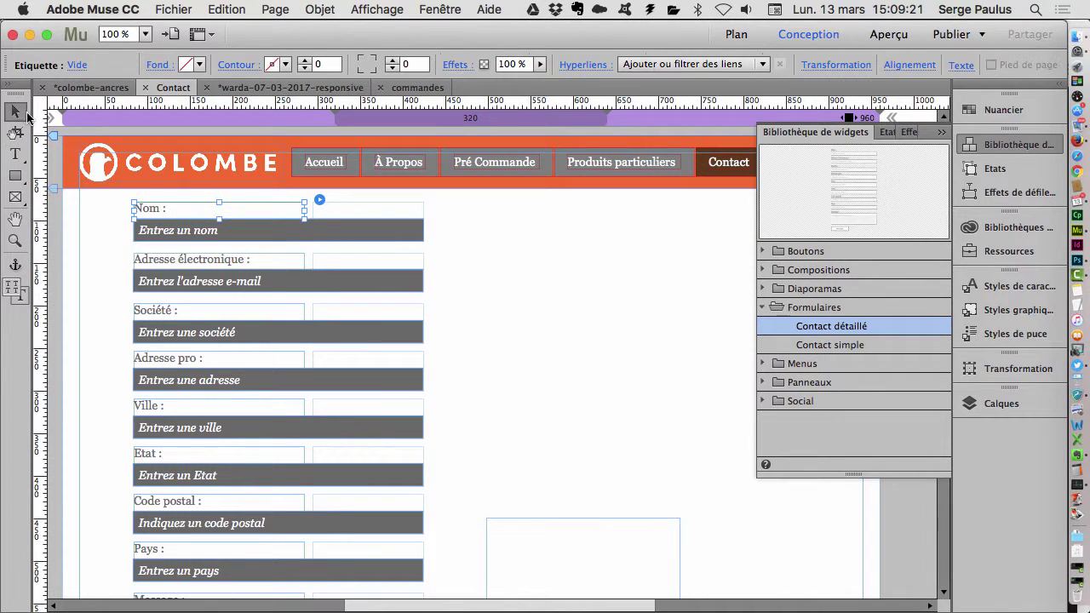
right_click(254, 217)
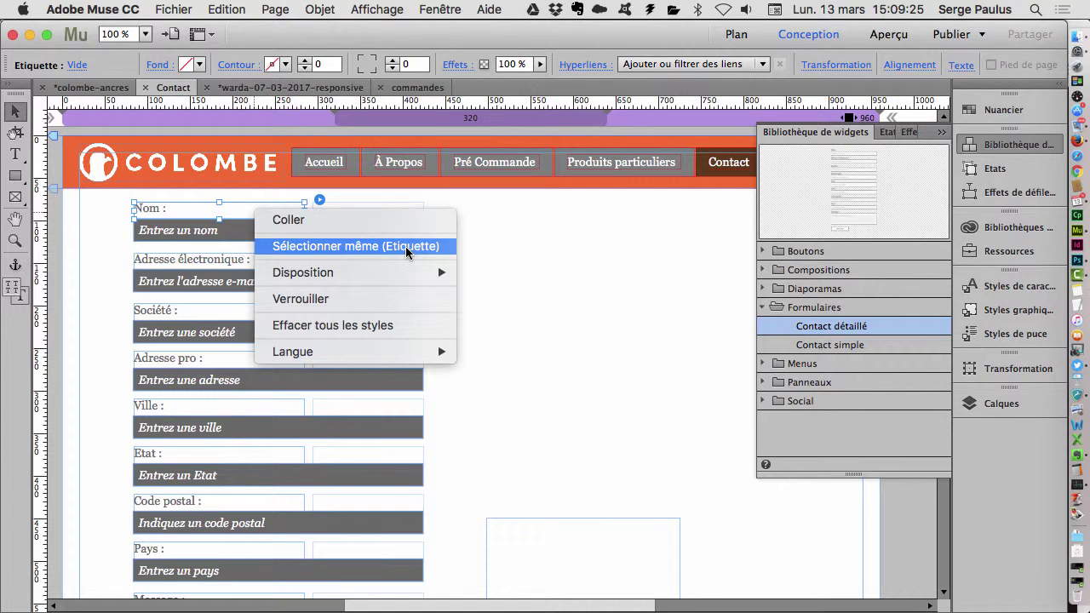
click(407, 248)
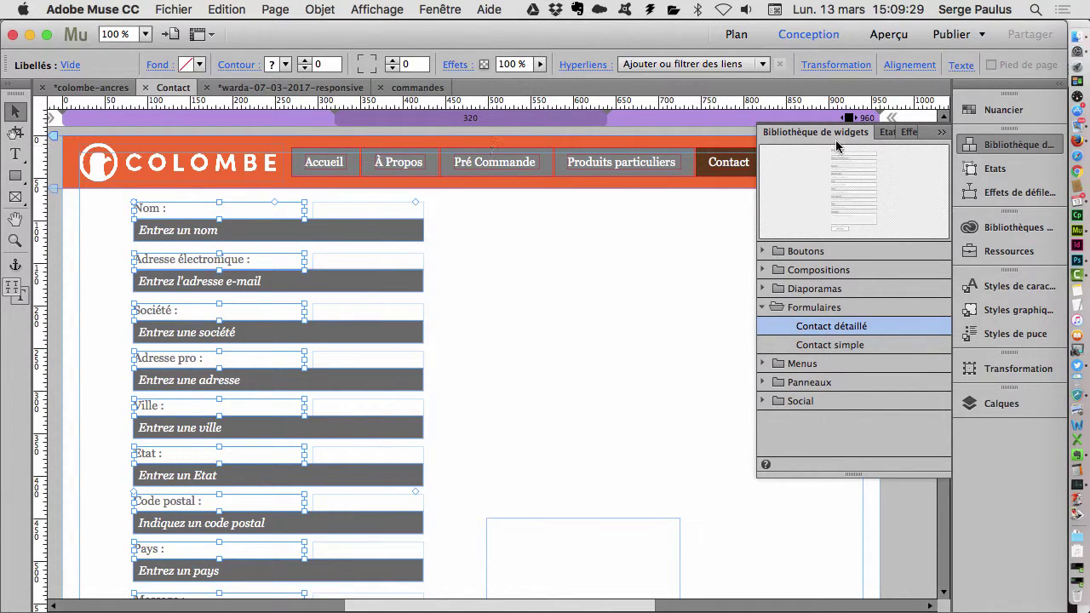
click(961, 64)
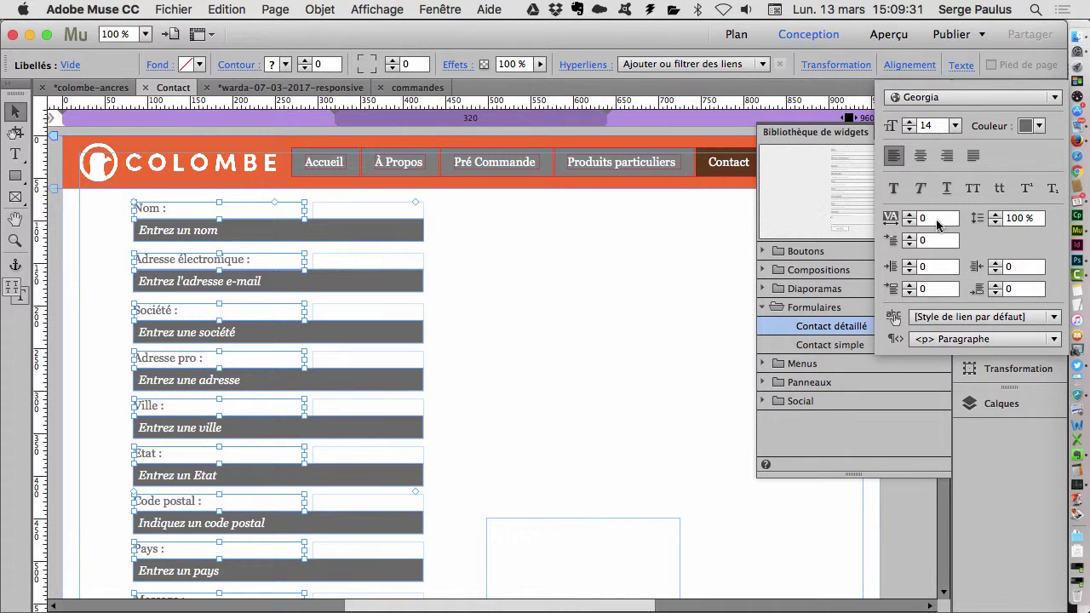
click(923, 97)
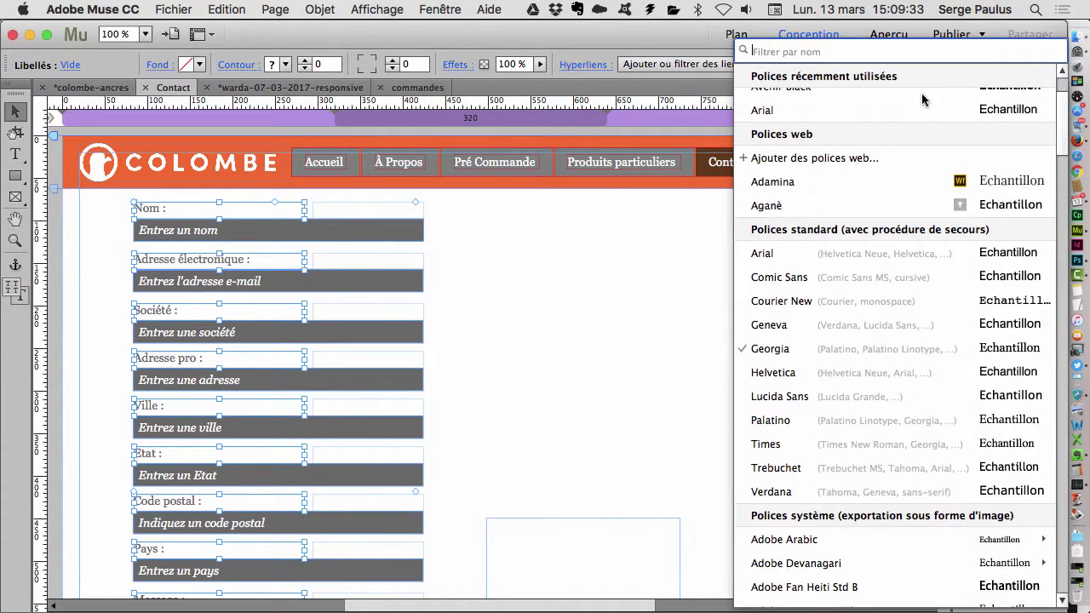
click(1005, 185)
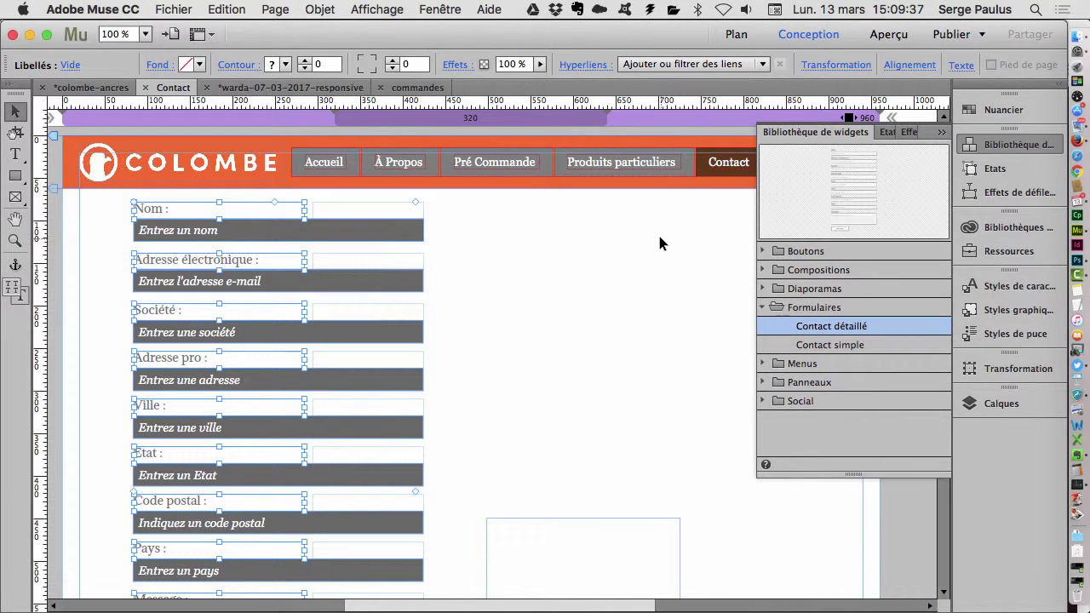
click(962, 66)
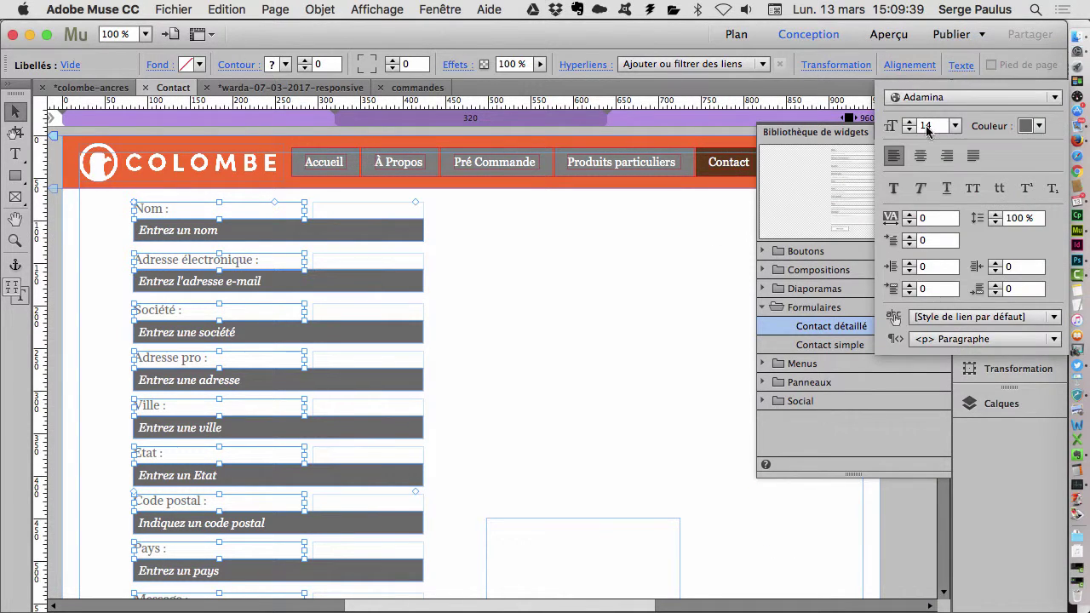
click(909, 130)
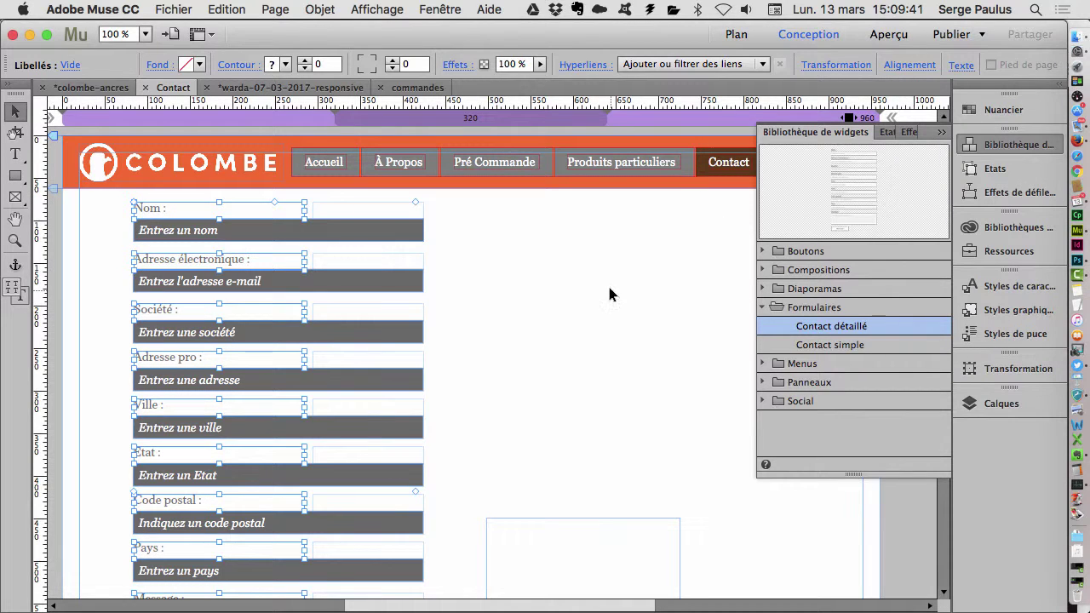
click(545, 370)
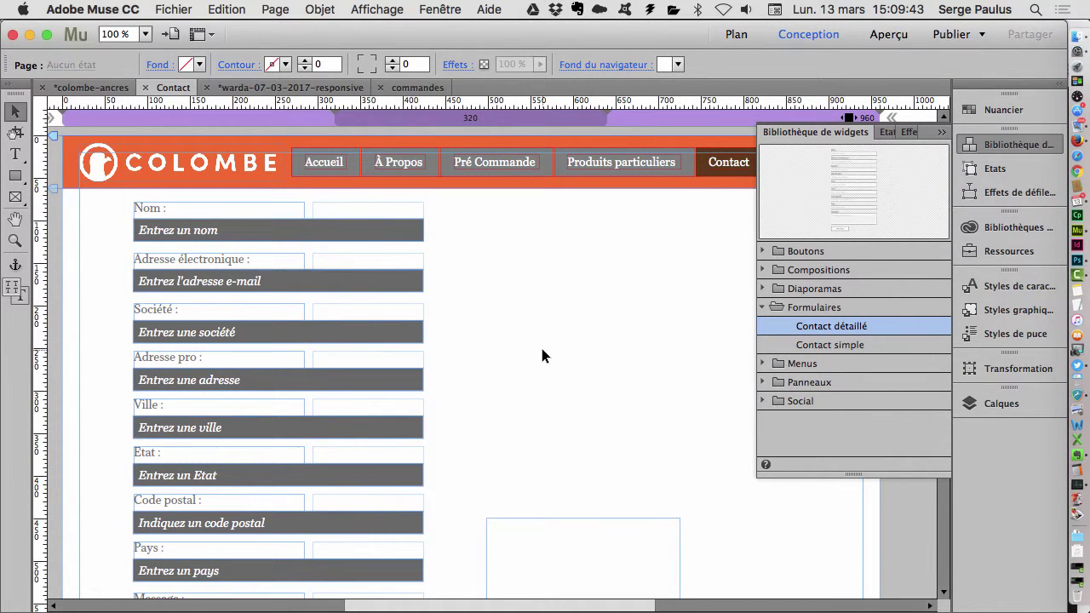
- Select every entry box matching the Nom field and nudge them right with the Right Arrow key
scroll(531, 356, down, 5)
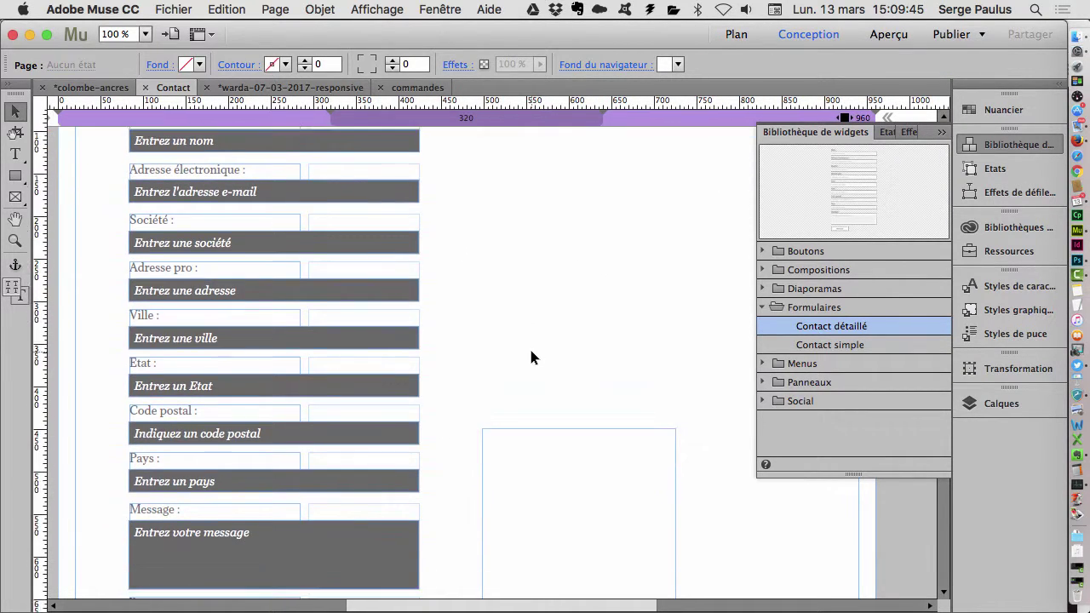
scroll(530, 351, down, 8)
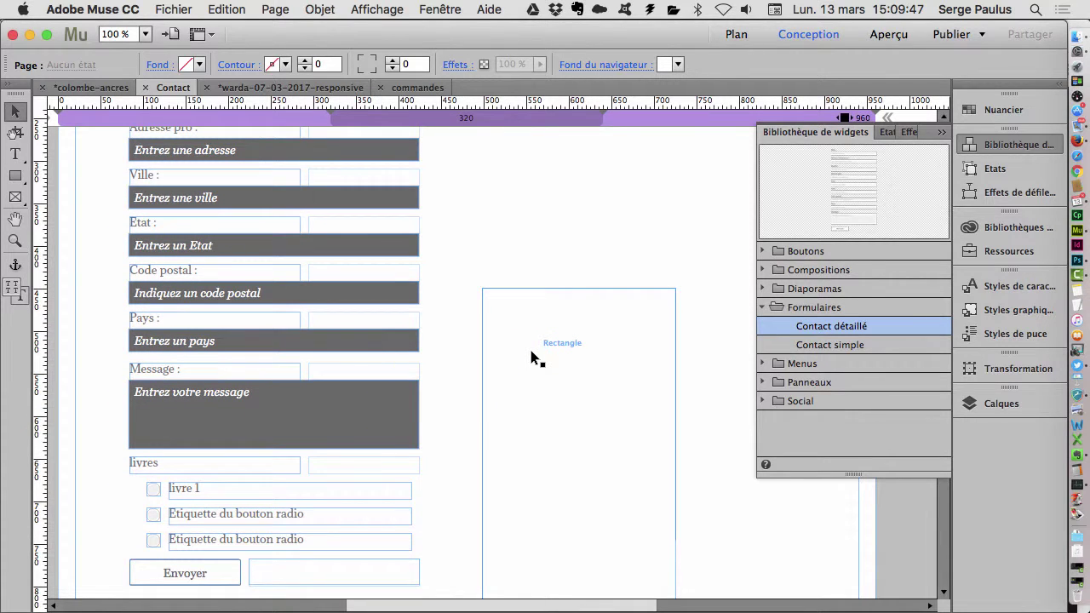
scroll(461, 333, up, 13)
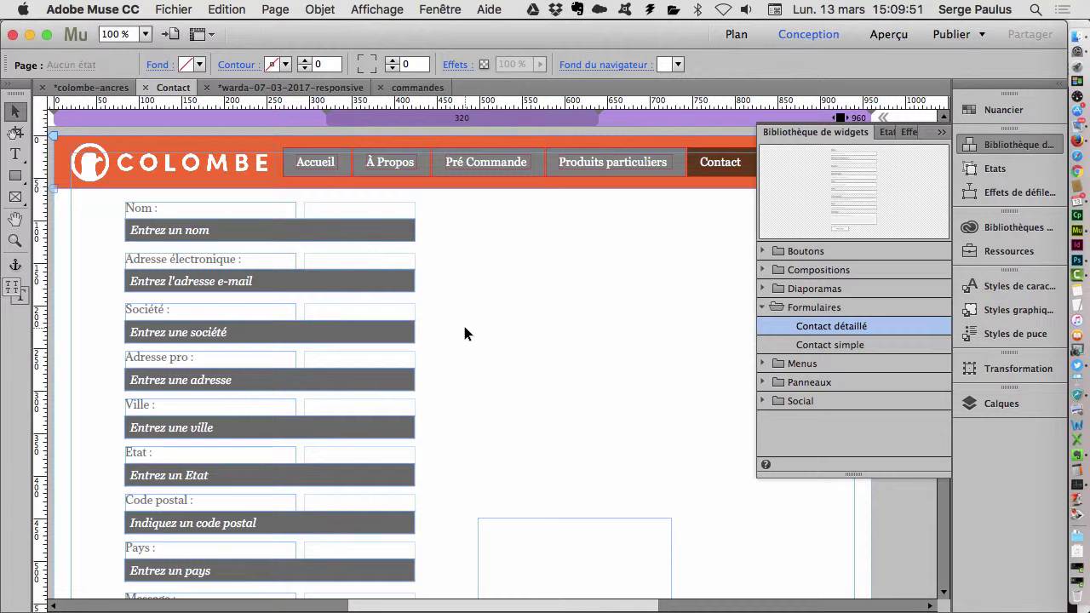
click(324, 234)
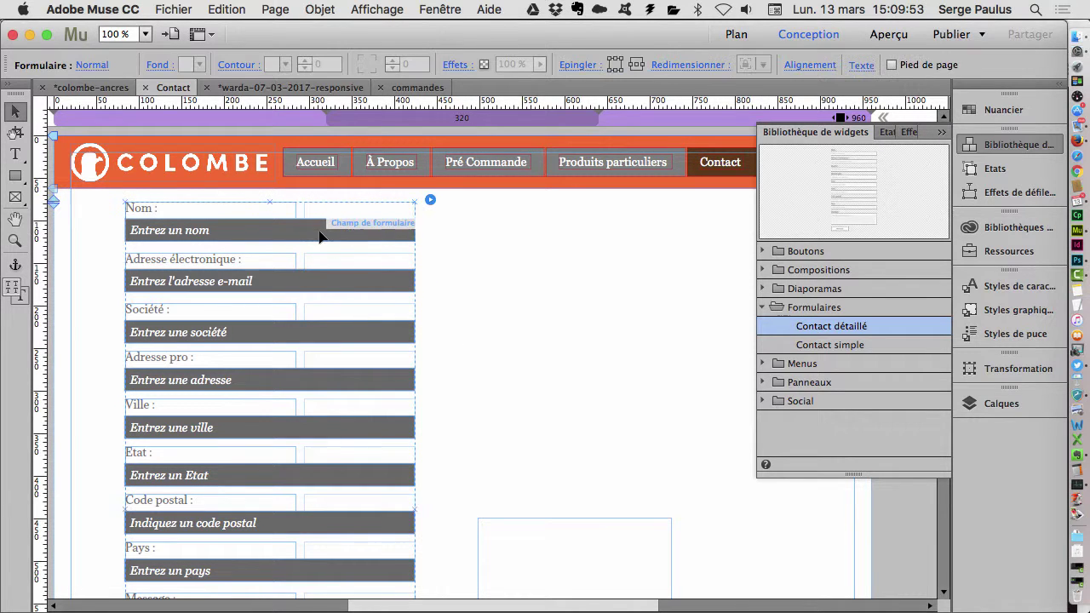
right_click(323, 234)
click(280, 234)
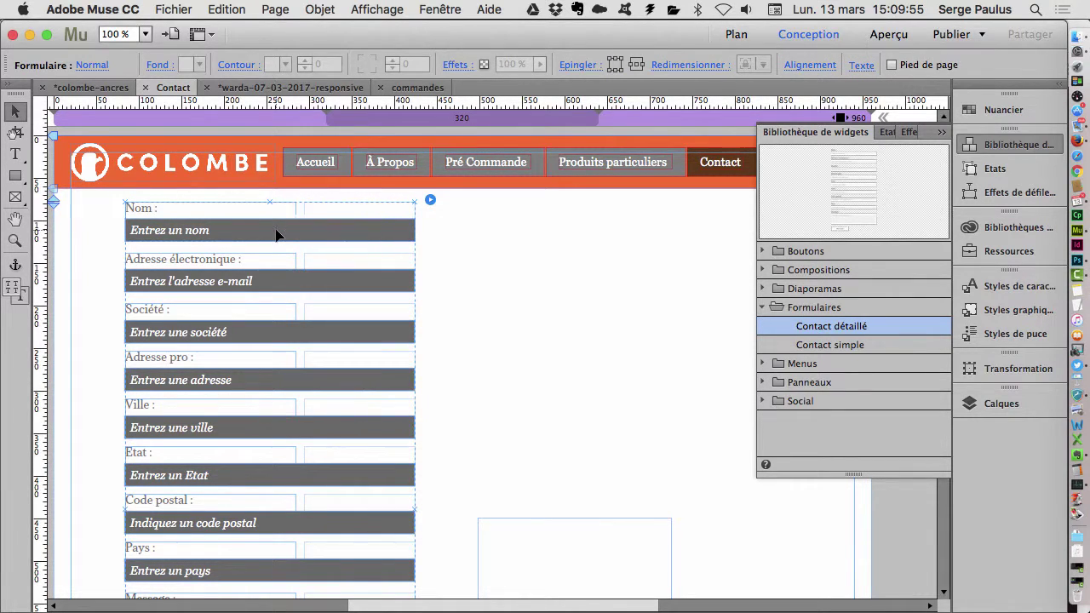
click(276, 234)
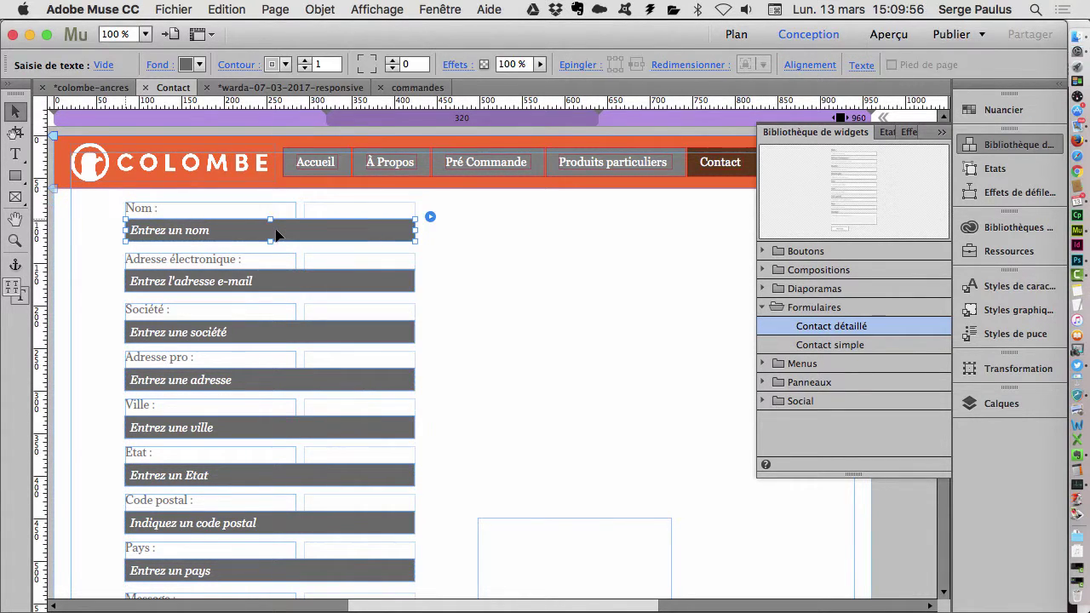
right_click(327, 233)
click(409, 263)
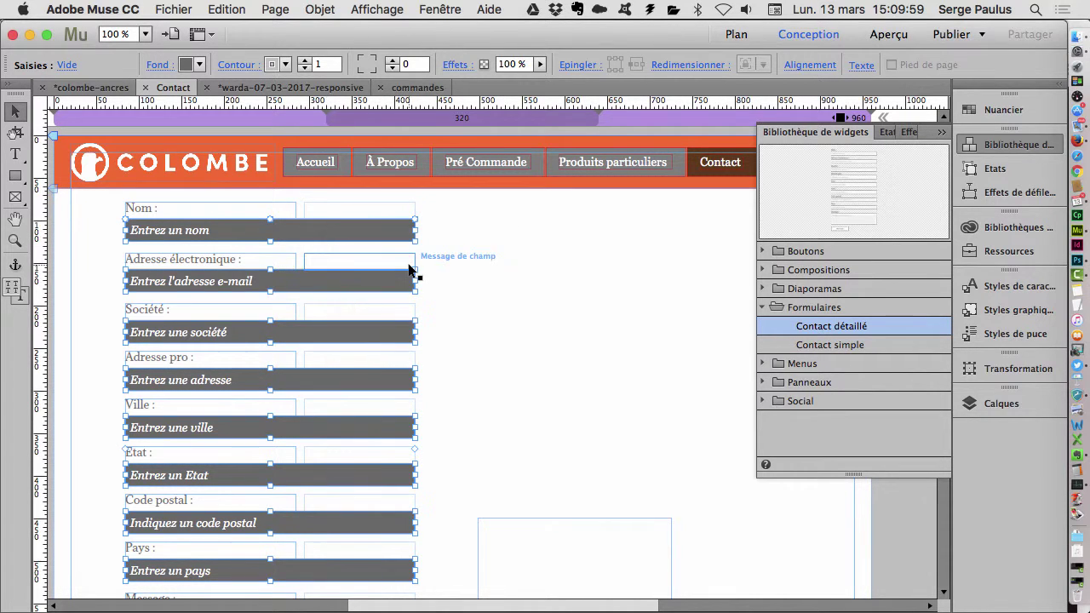
key(Right)
key(Right)
key(Right)
key(Right)
key(Right)
key(Right)
key(Right)
key(Right)
key(Right)
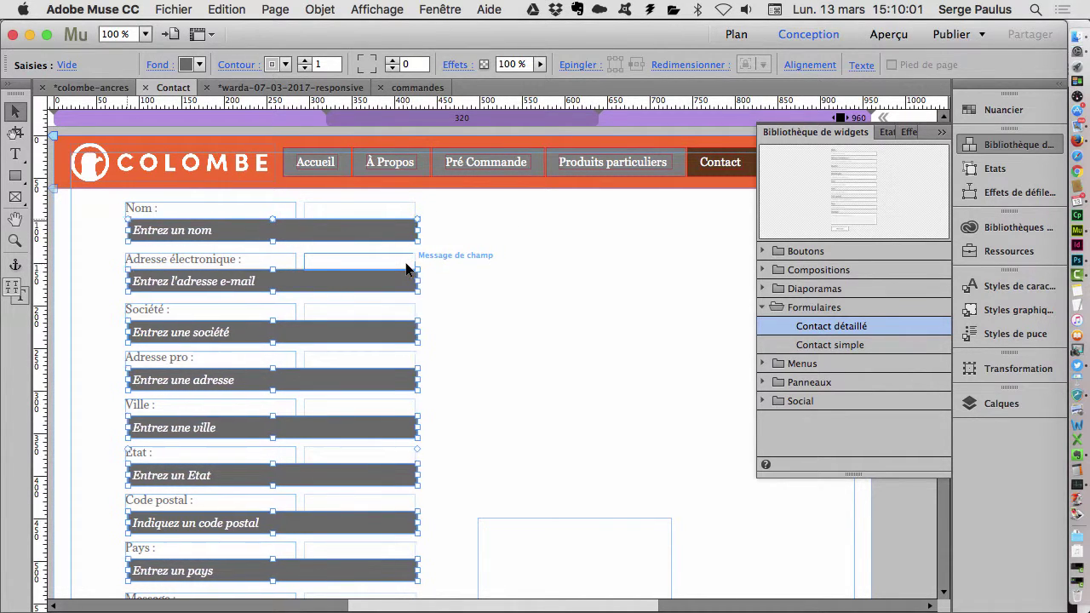